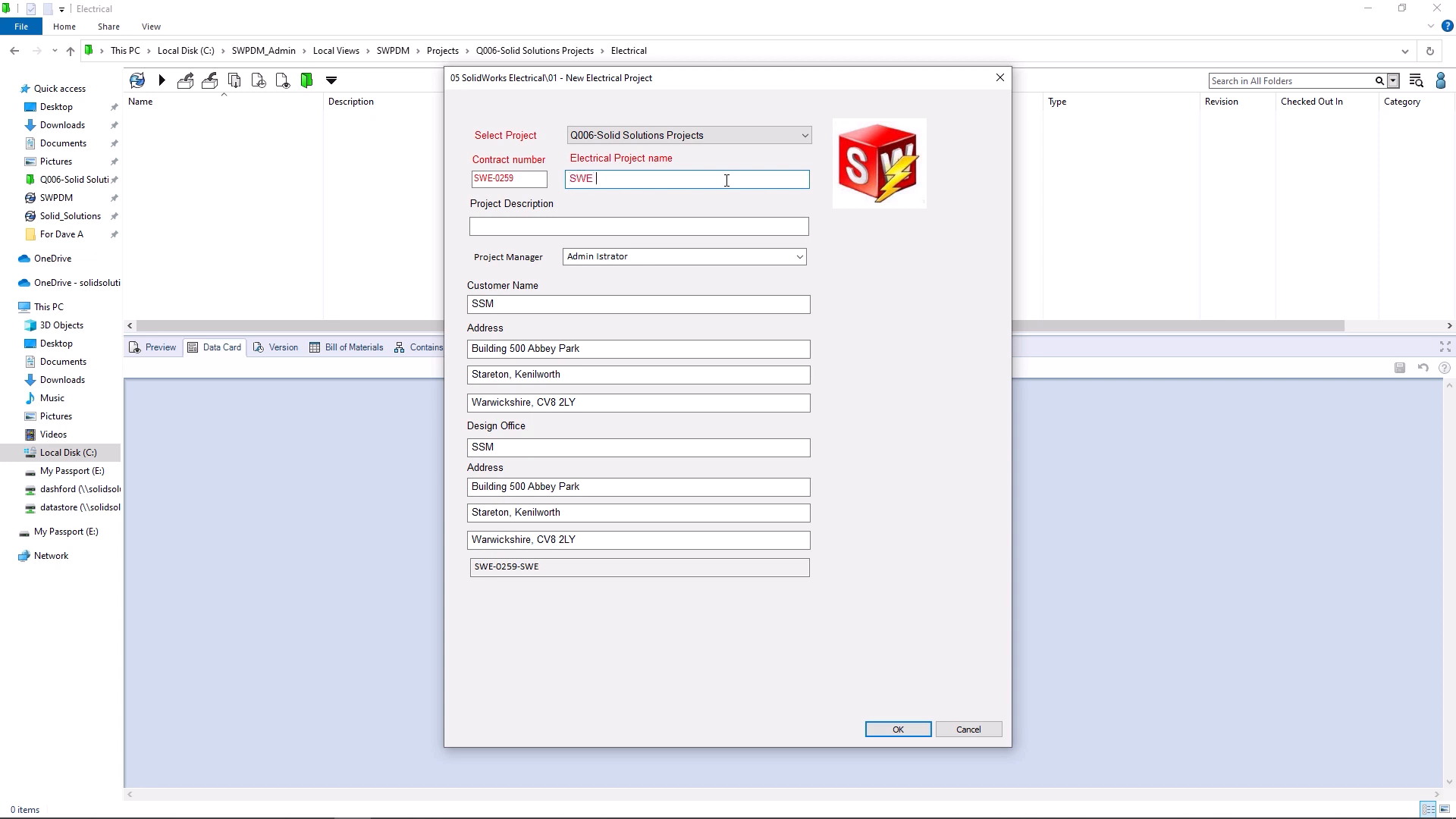
Step: Create the electrical project named "SWE EXAMPLE PROJECT" with the description "DESCRIPTION FOR RECORDING"
text(AMPLE PROJECT)
click(662, 227)
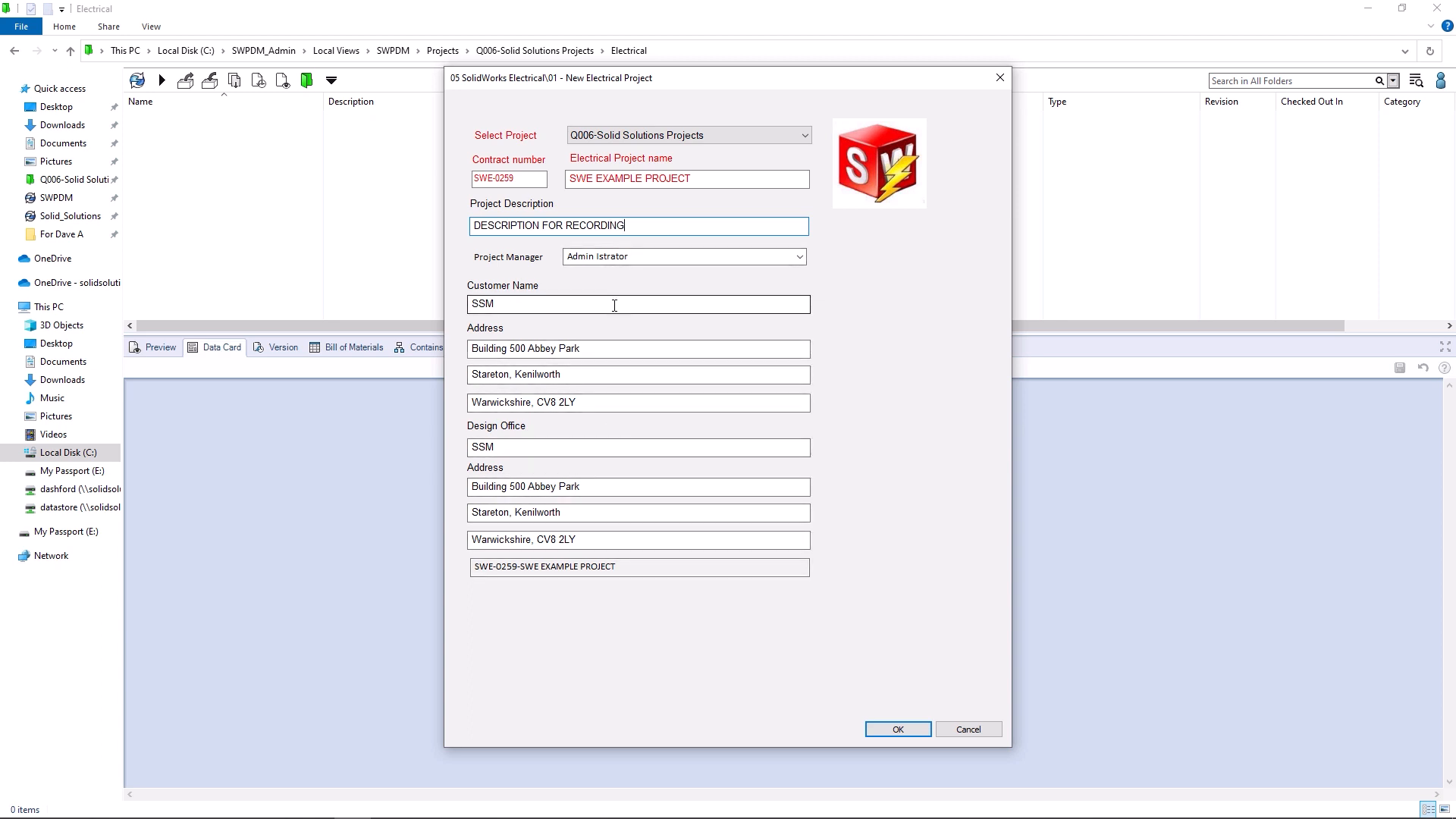
click(889, 728)
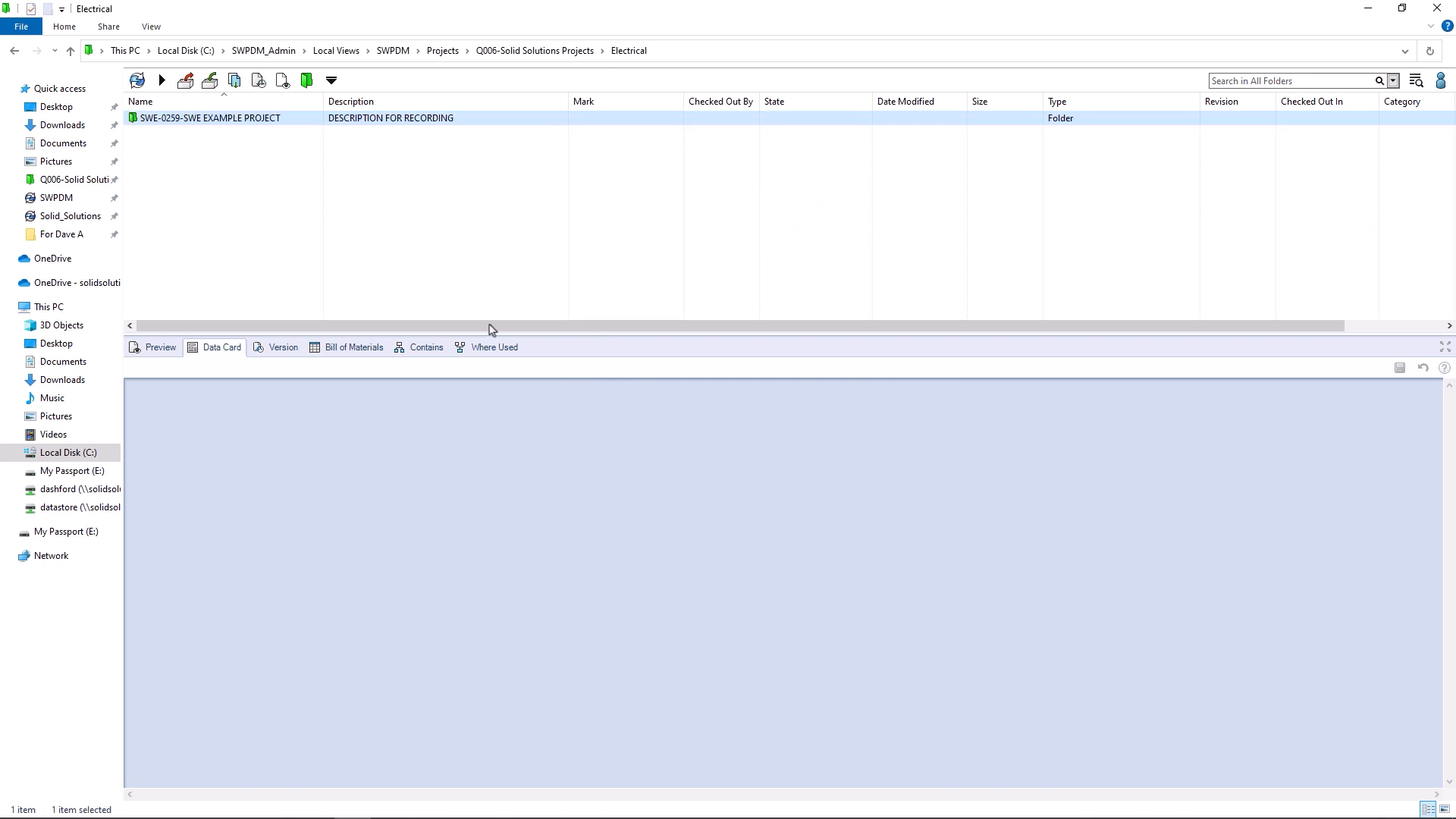
Step: Show the new project folder's data card, open the folder and select the project archive inside it
click(288, 192)
click(242, 123)
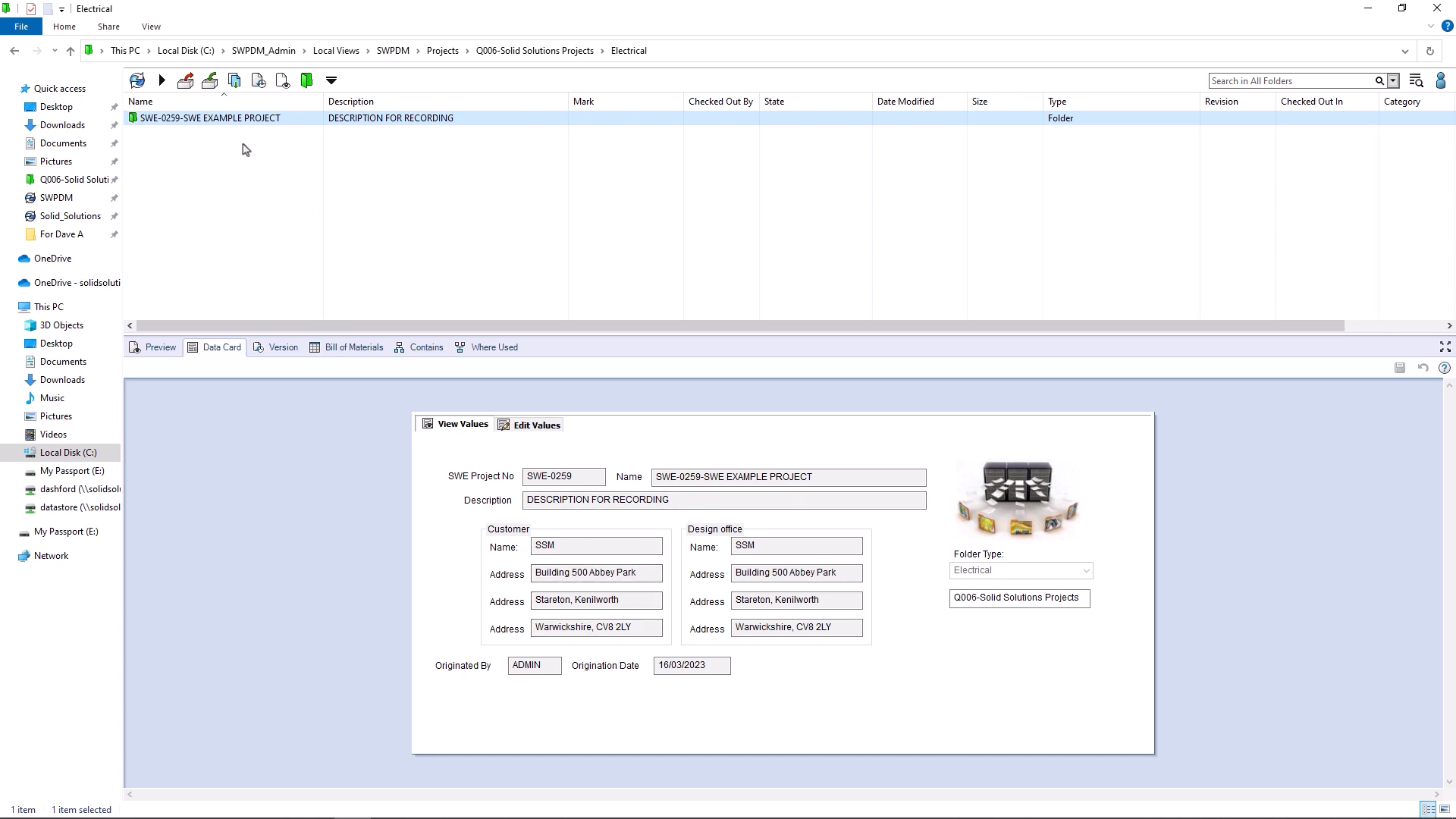
double_click(236, 119)
click(236, 121)
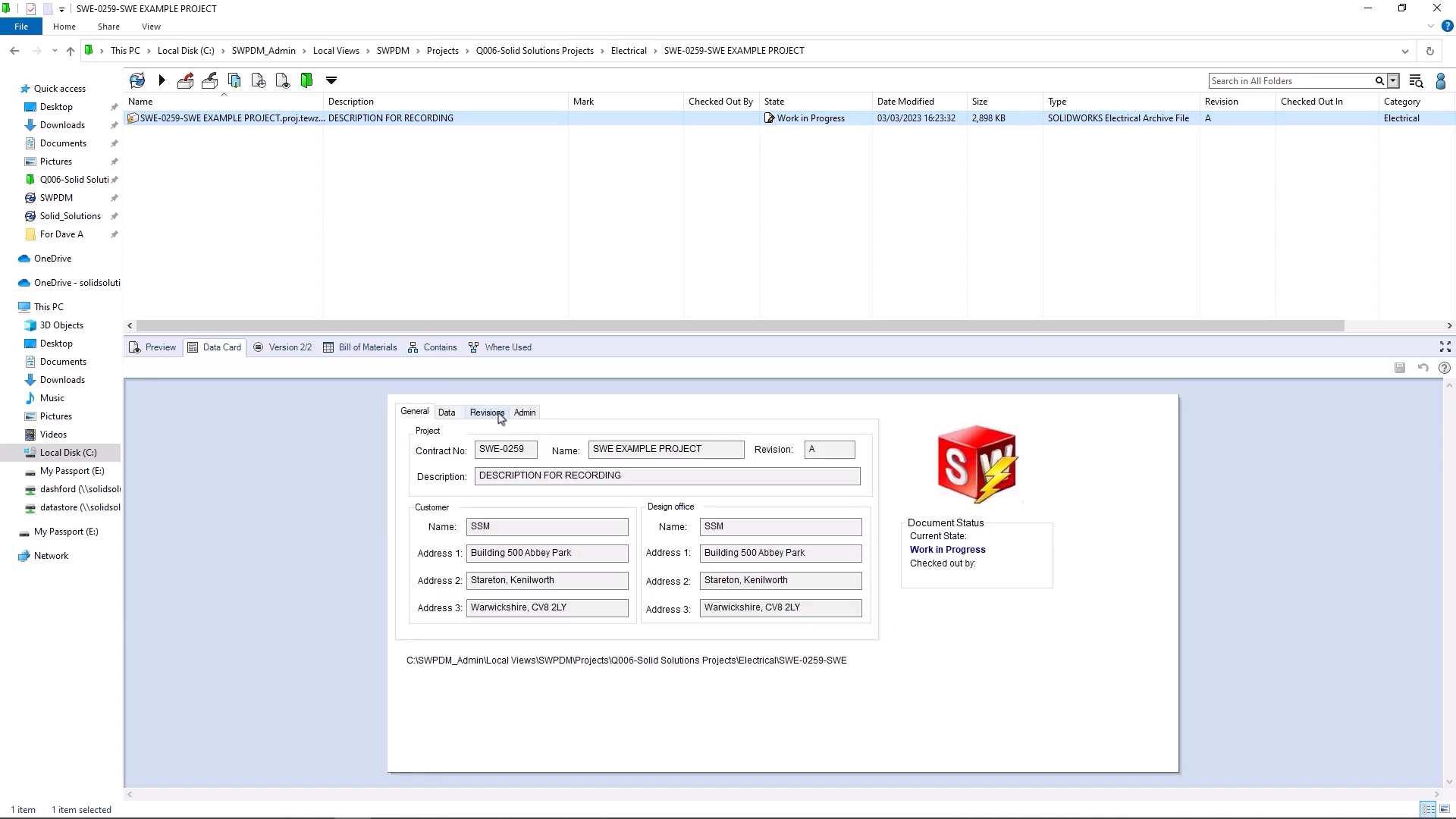
Step: Review the revision entries on the project archive's data card, including the reason for change
click(500, 417)
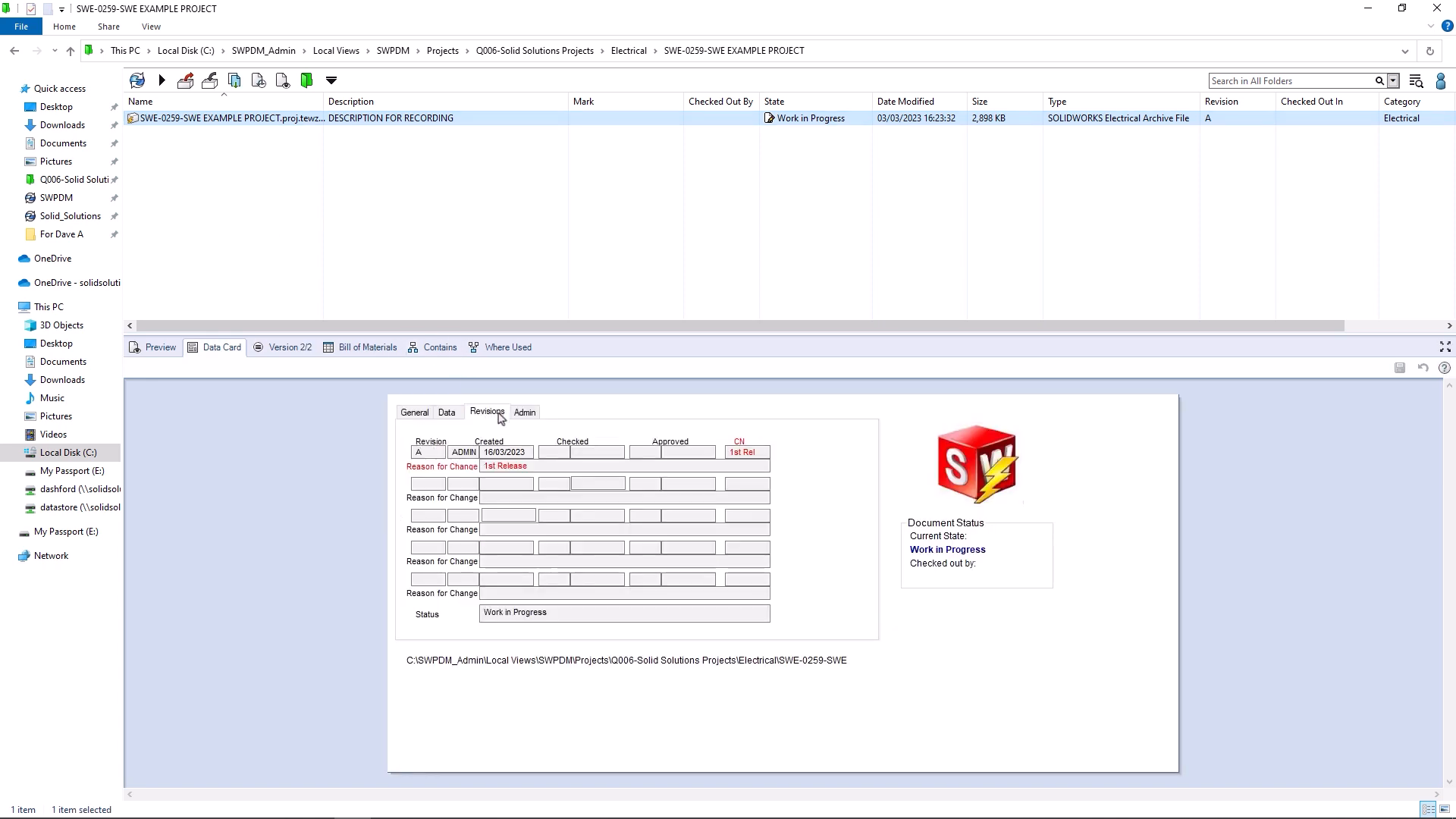
drag(531, 466, 472, 476)
click(546, 484)
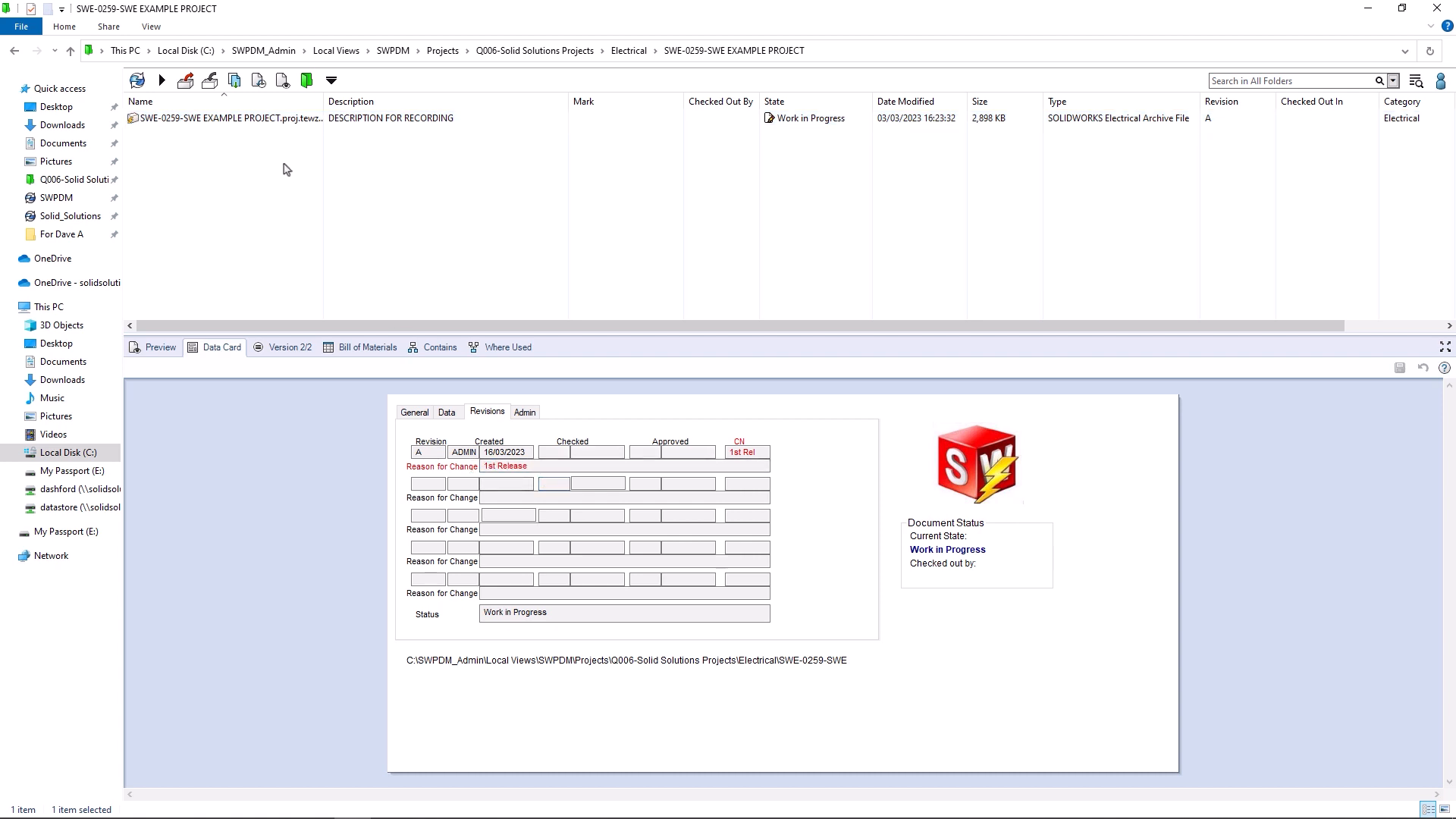
Step: Open the project archive for editing in SOLIDWORKS Electrical
click(270, 119)
right_click(270, 121)
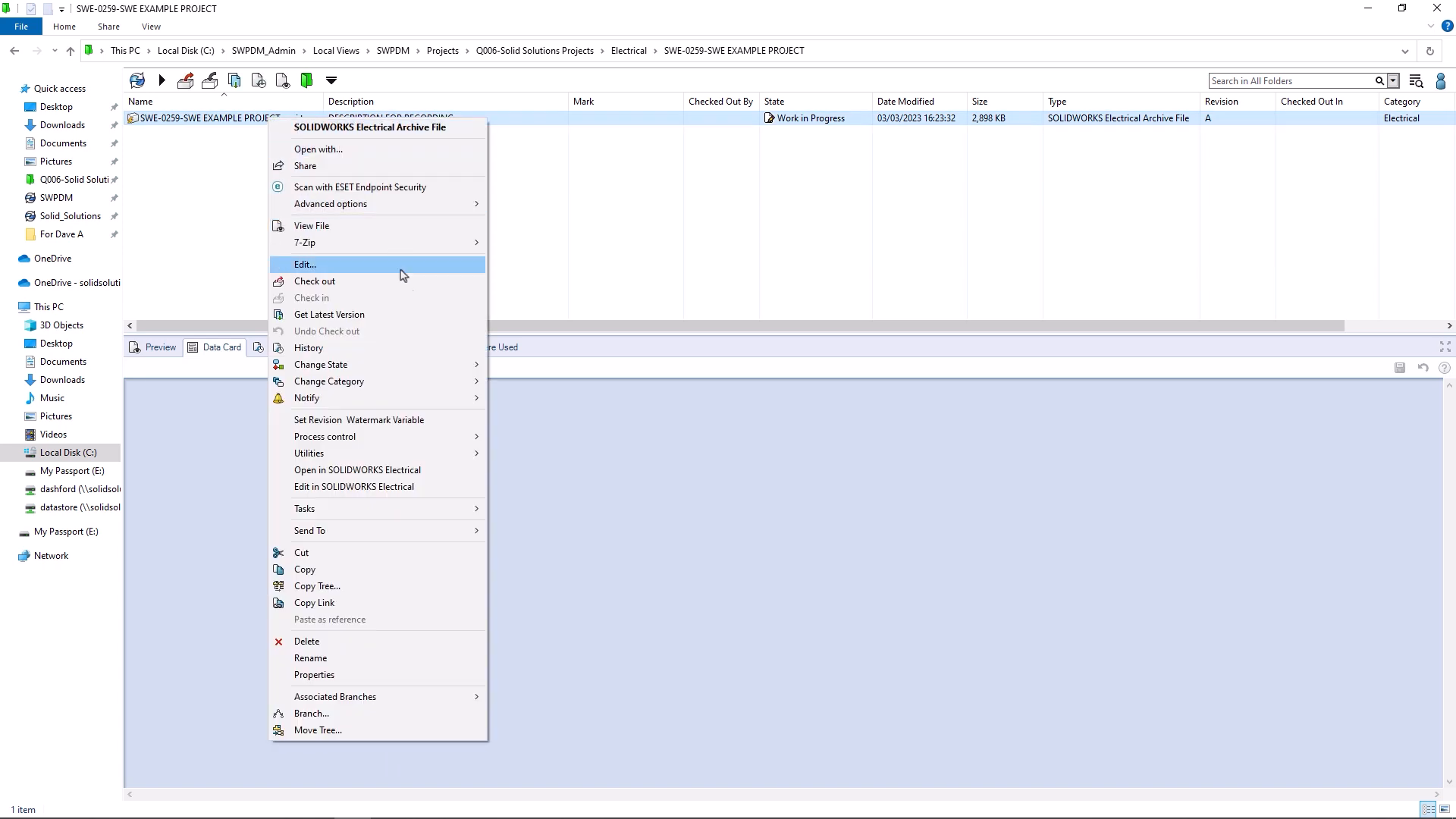
click(437, 489)
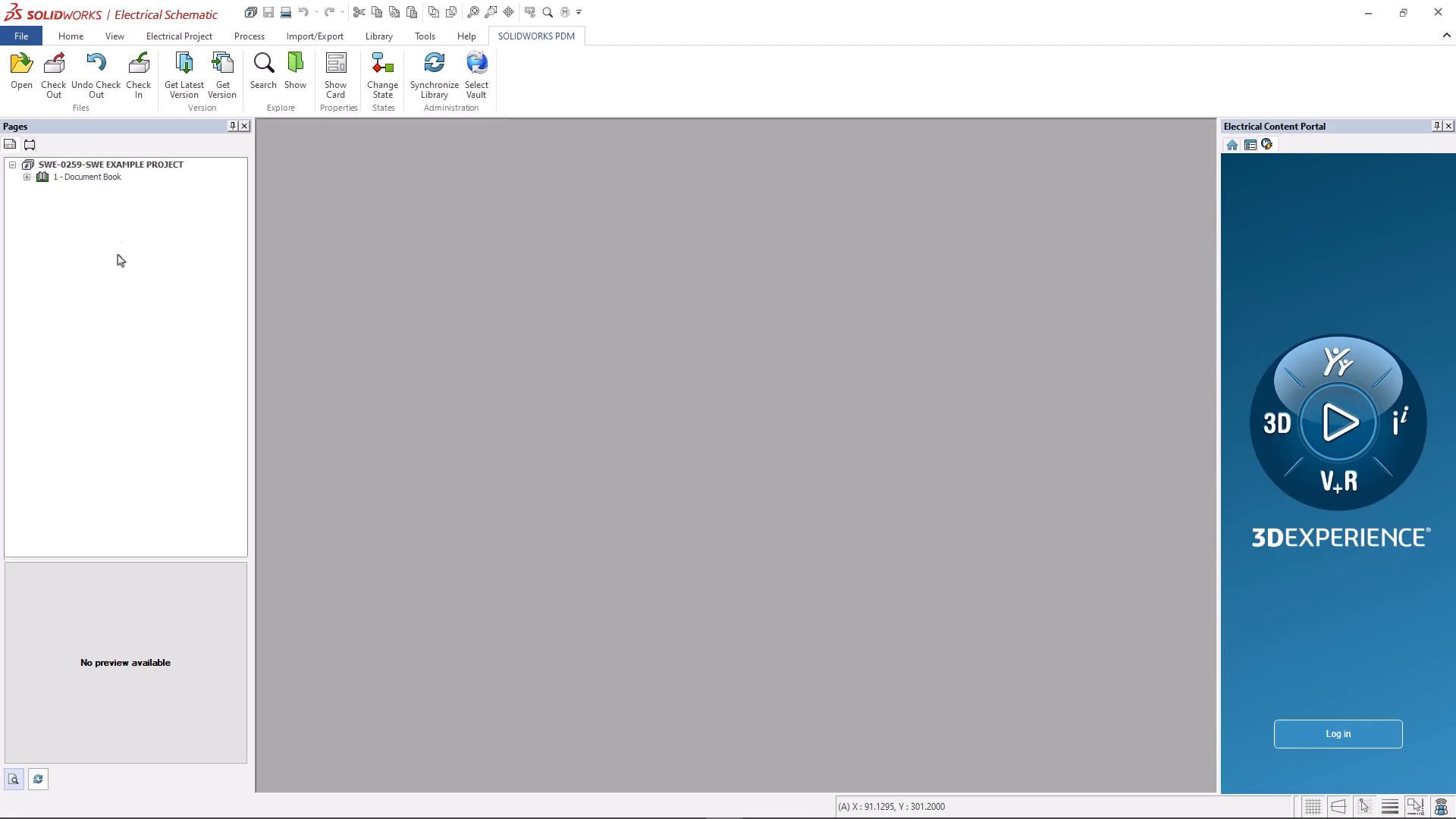
Step: Expand the Document Book, open the 01 - Cover page drawing and inspect the revision block in its title block
click(28, 178)
double_click(109, 189)
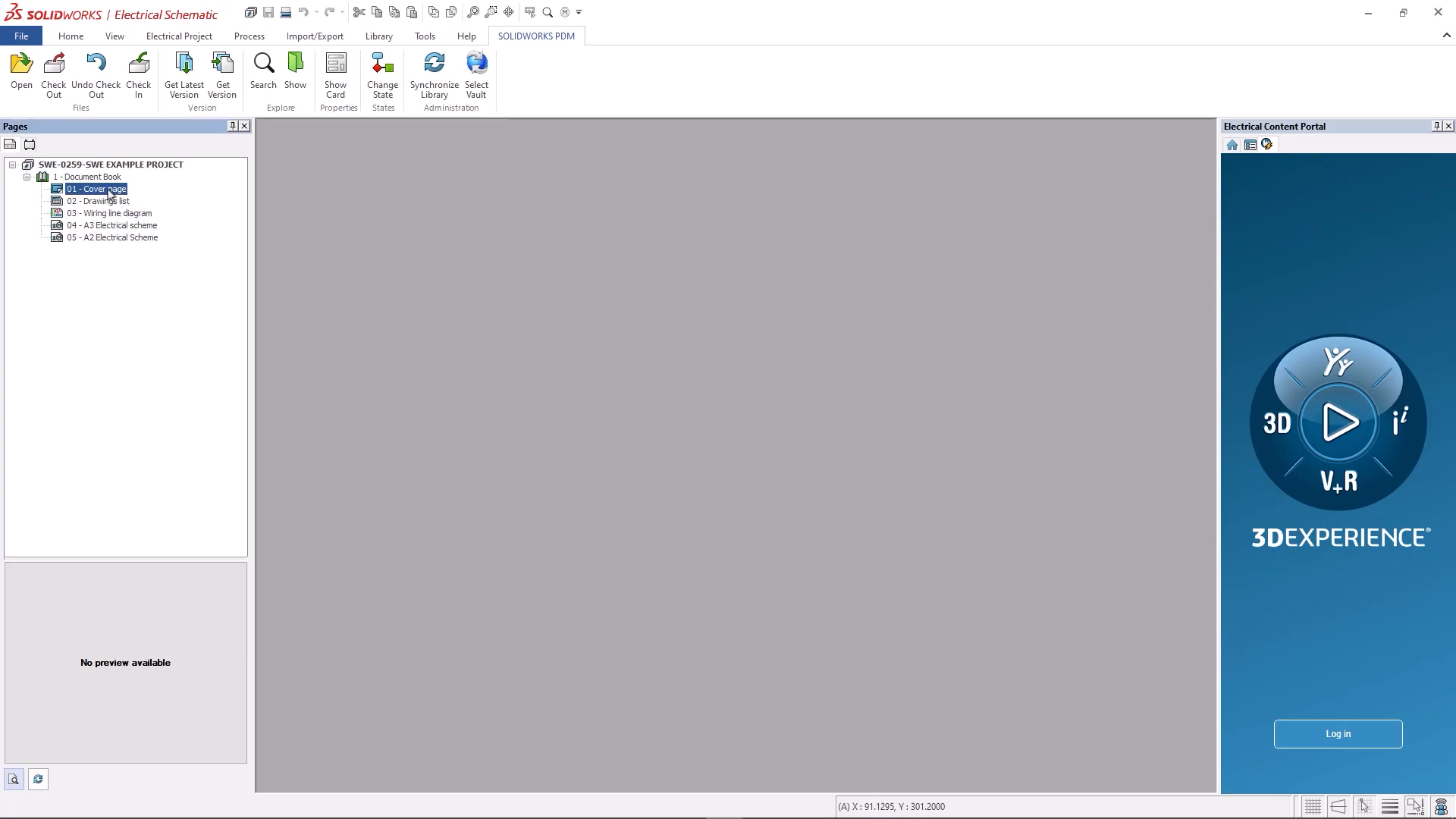
scroll(1040, 738, up, 2)
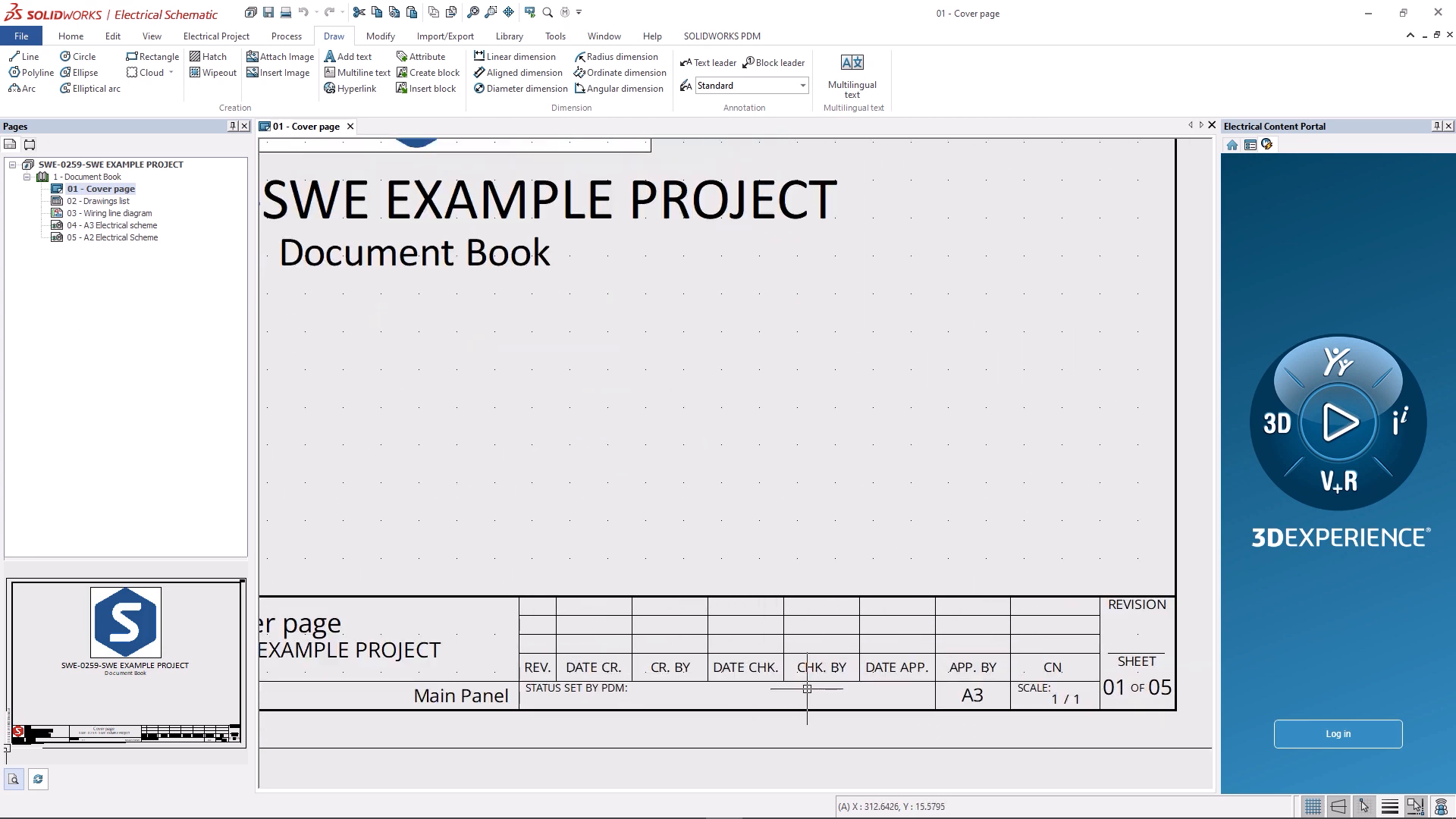
Step: Review the revision data of the Project Container on the PDM data card, and close the card without changes
click(716, 36)
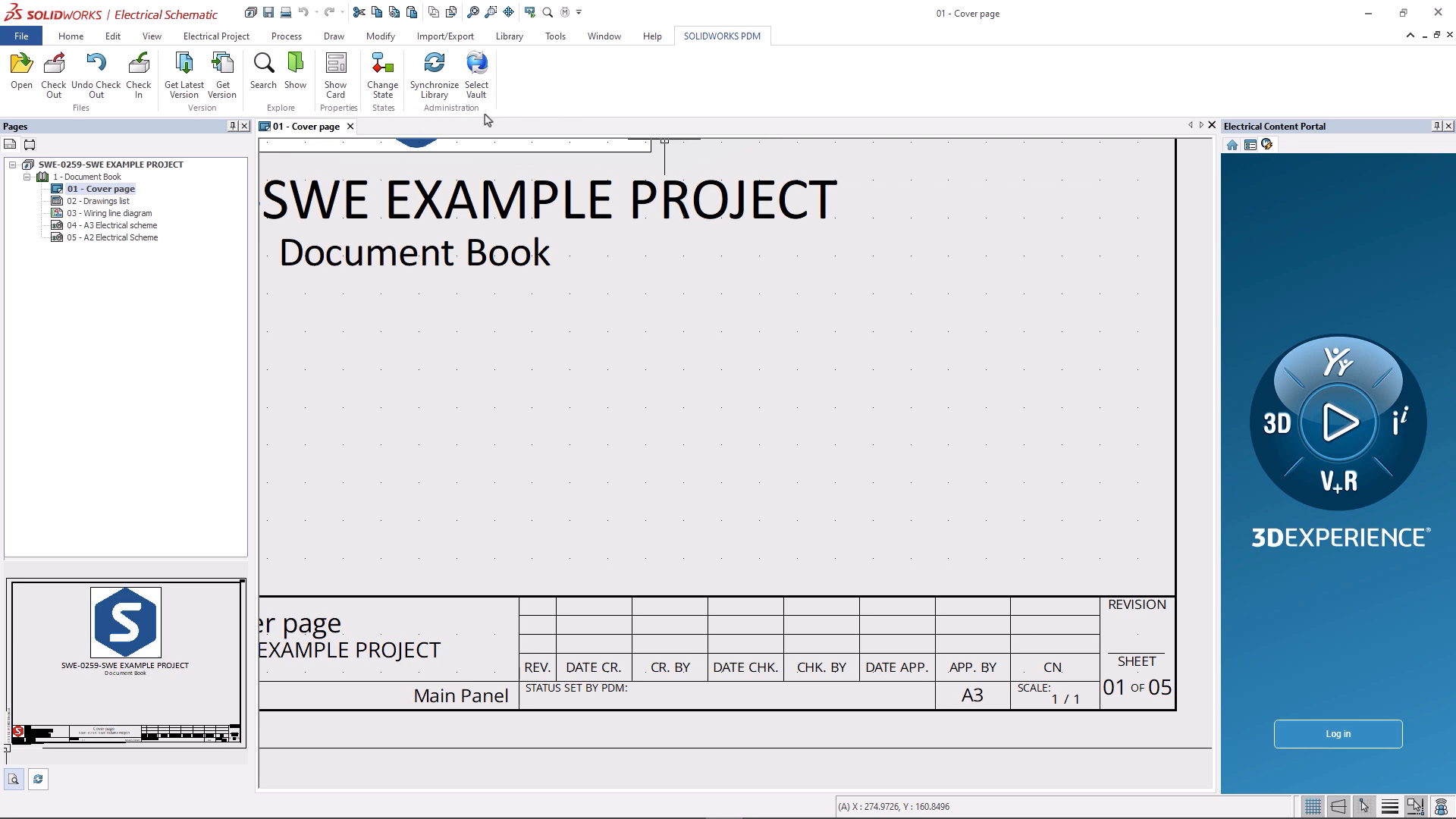
click(336, 85)
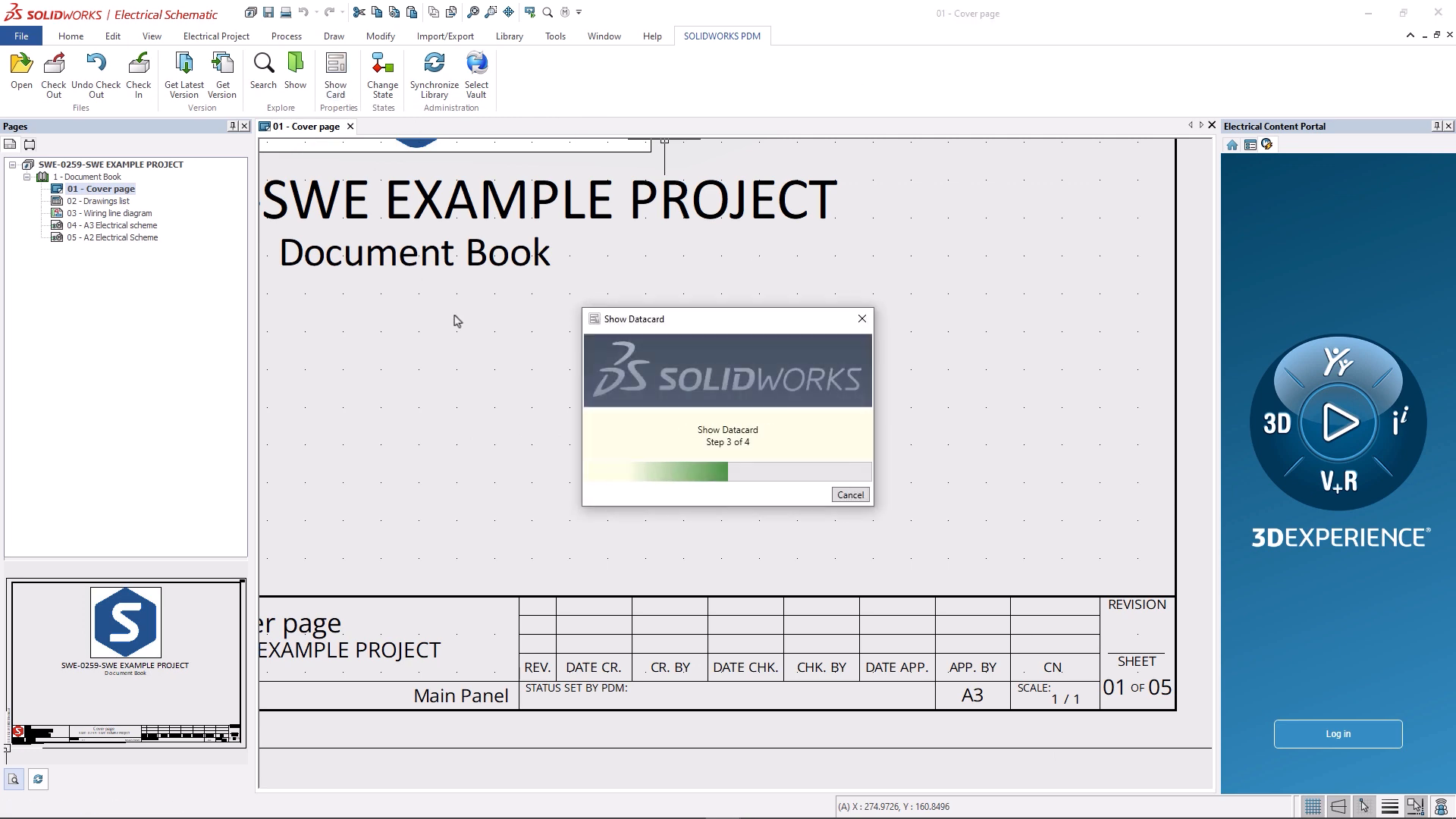
click(426, 375)
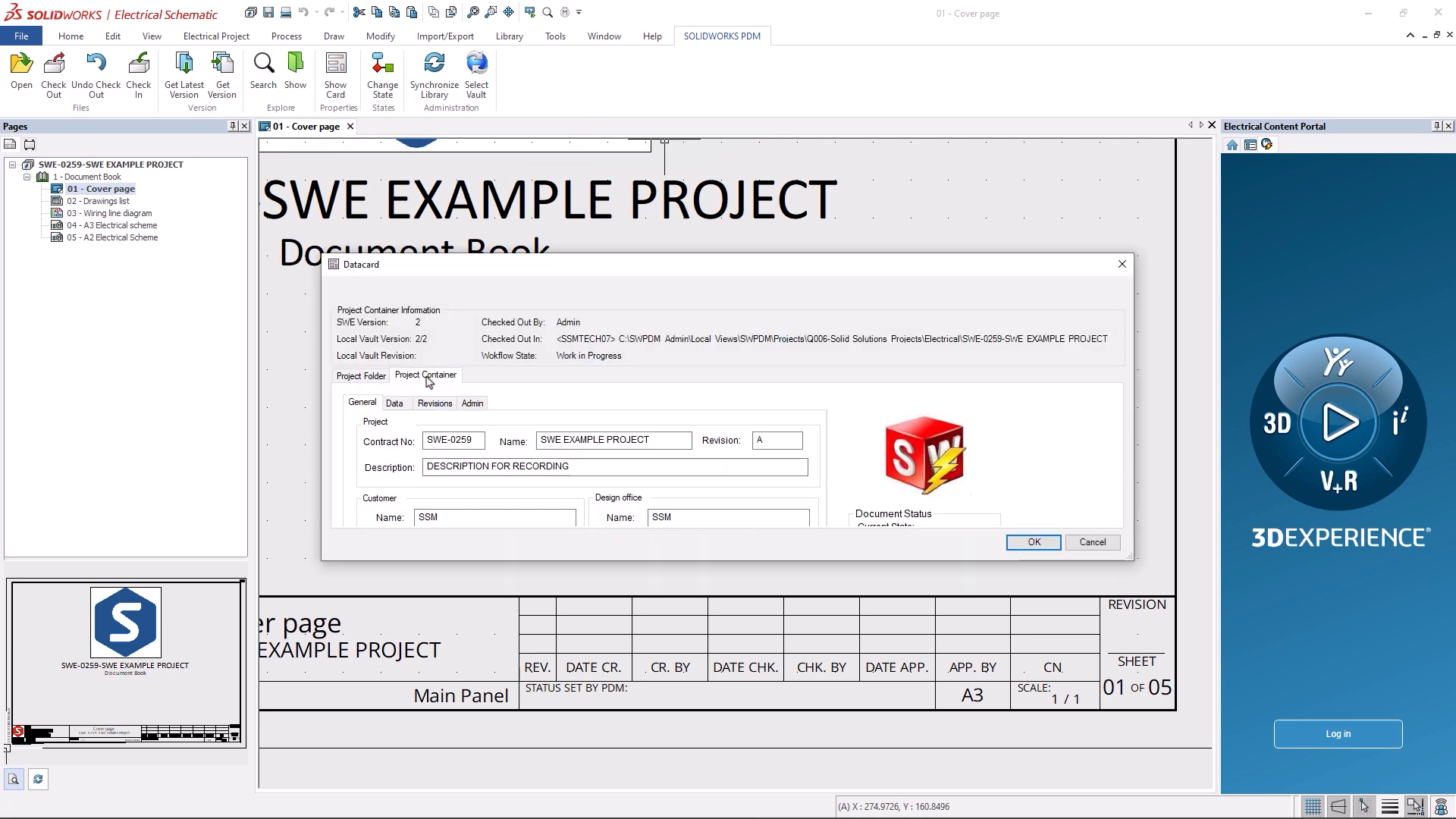
click(435, 403)
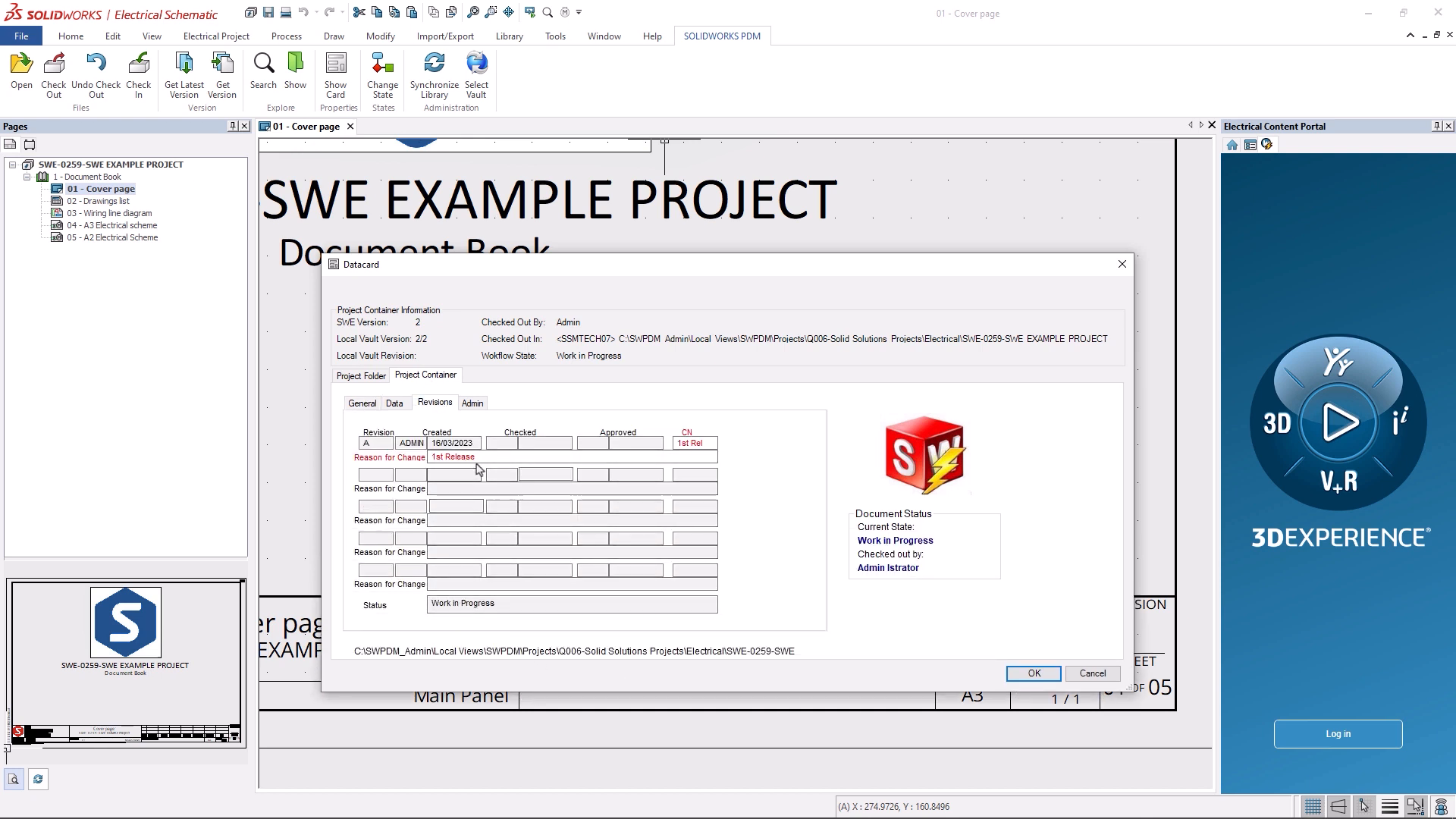
click(1093, 673)
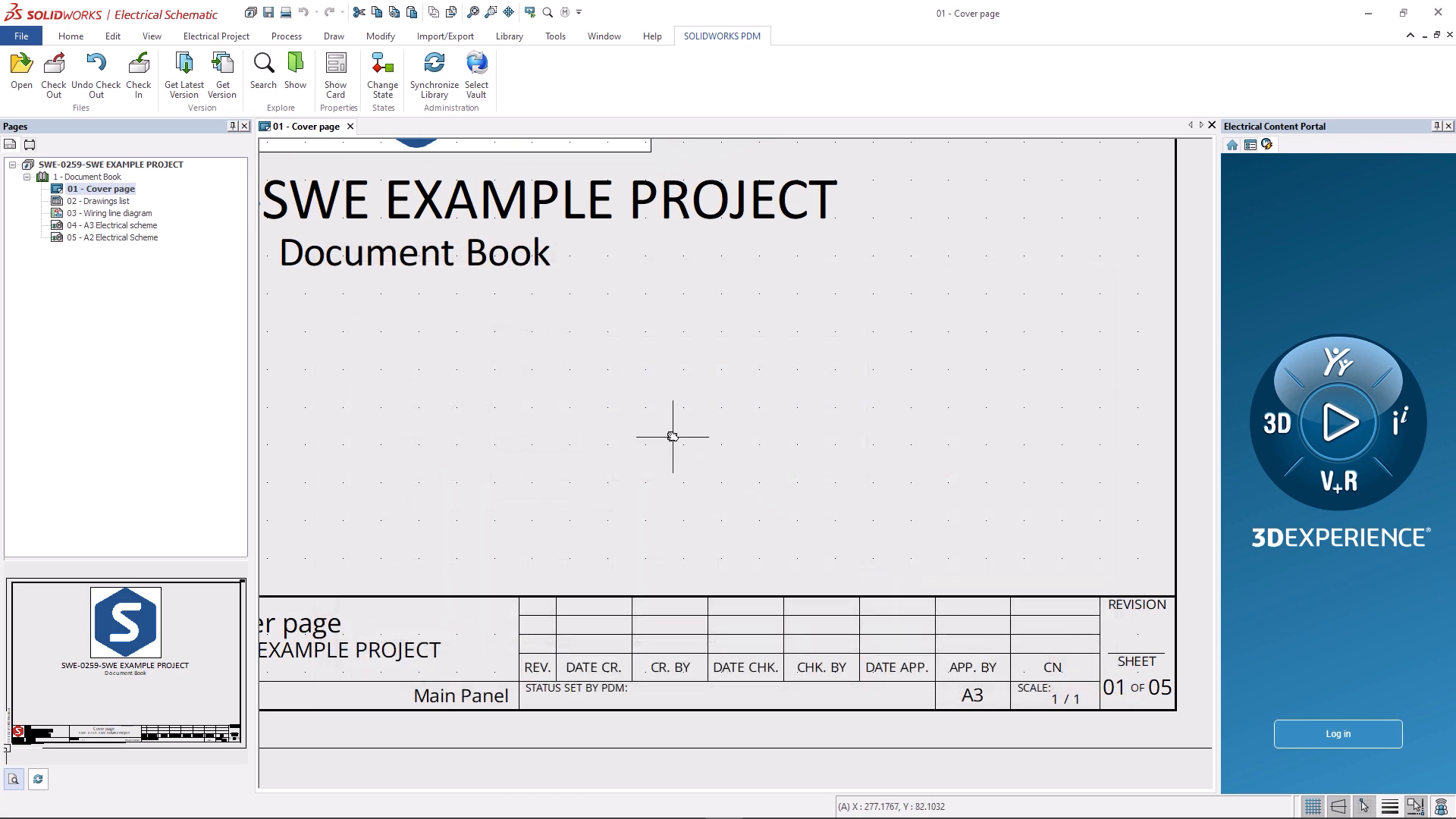
Step: Open the 04 - A3 Electrical scheme drawing and place the user macro containing the supply lines and motor circuit on it
double_click(121, 226)
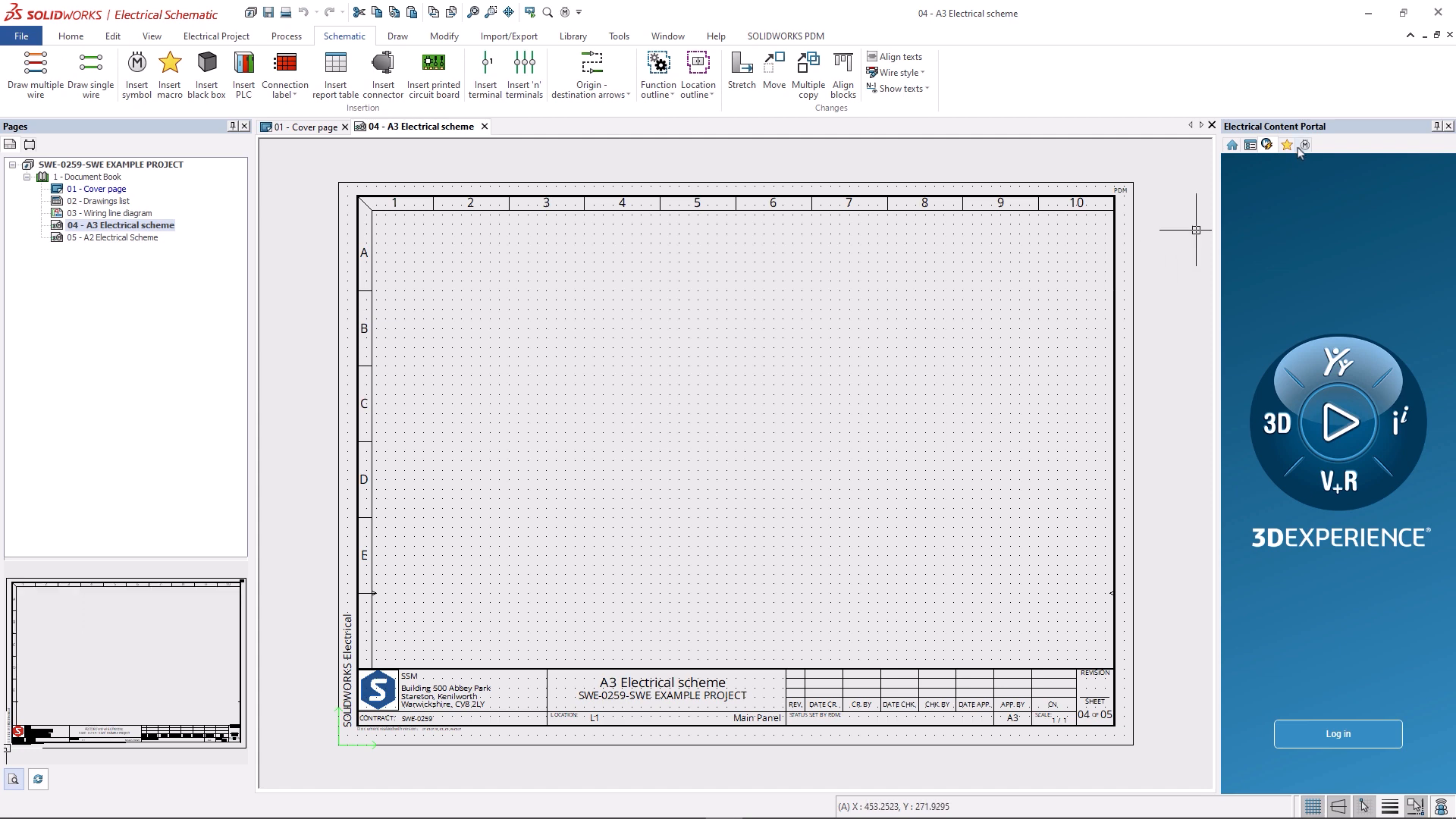
click(1287, 145)
drag(1259, 459, 433, 251)
click(886, 600)
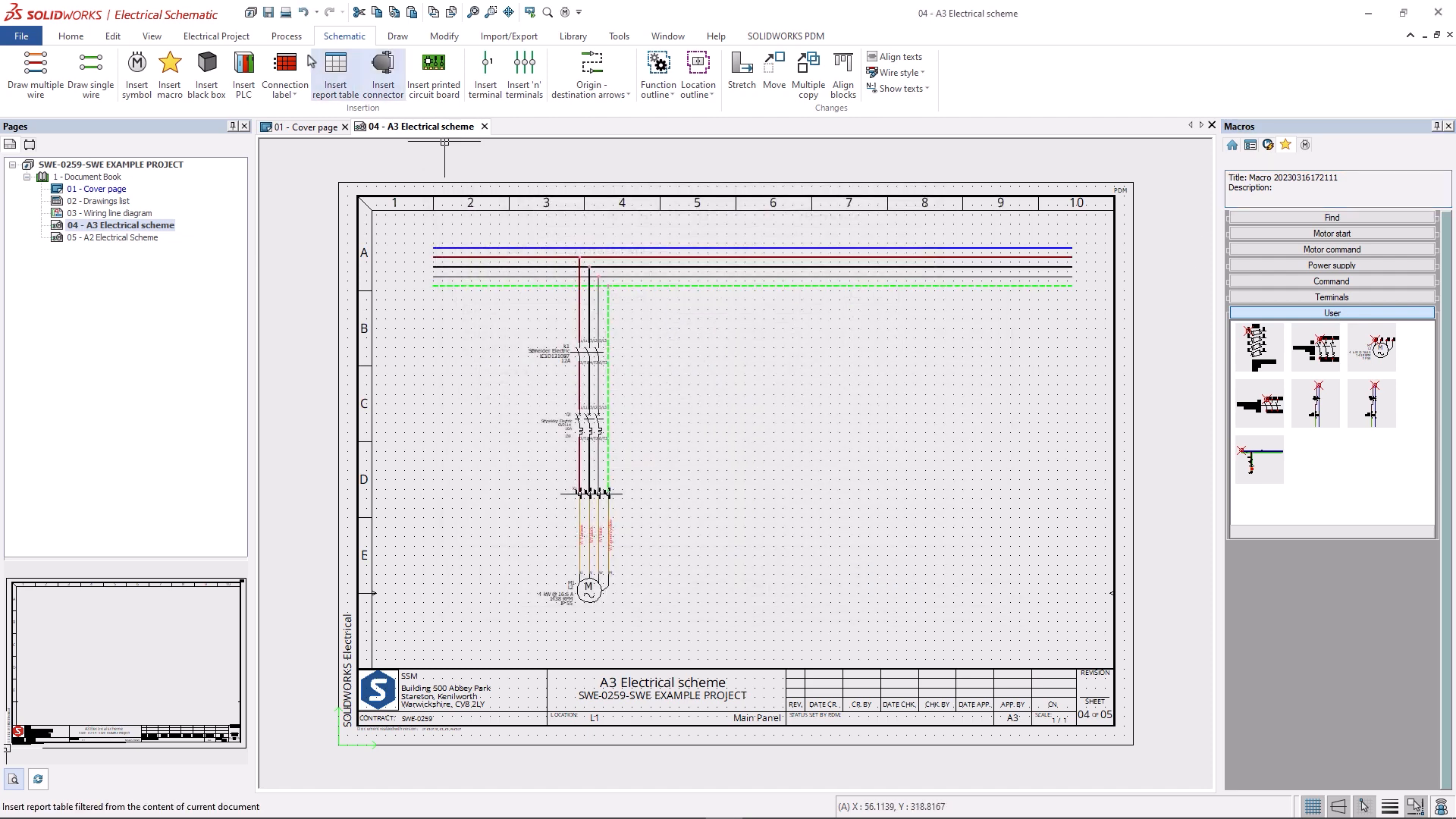
Step: Number the new wires in the project without modifying the existing wire numbers
click(286, 36)
click(214, 76)
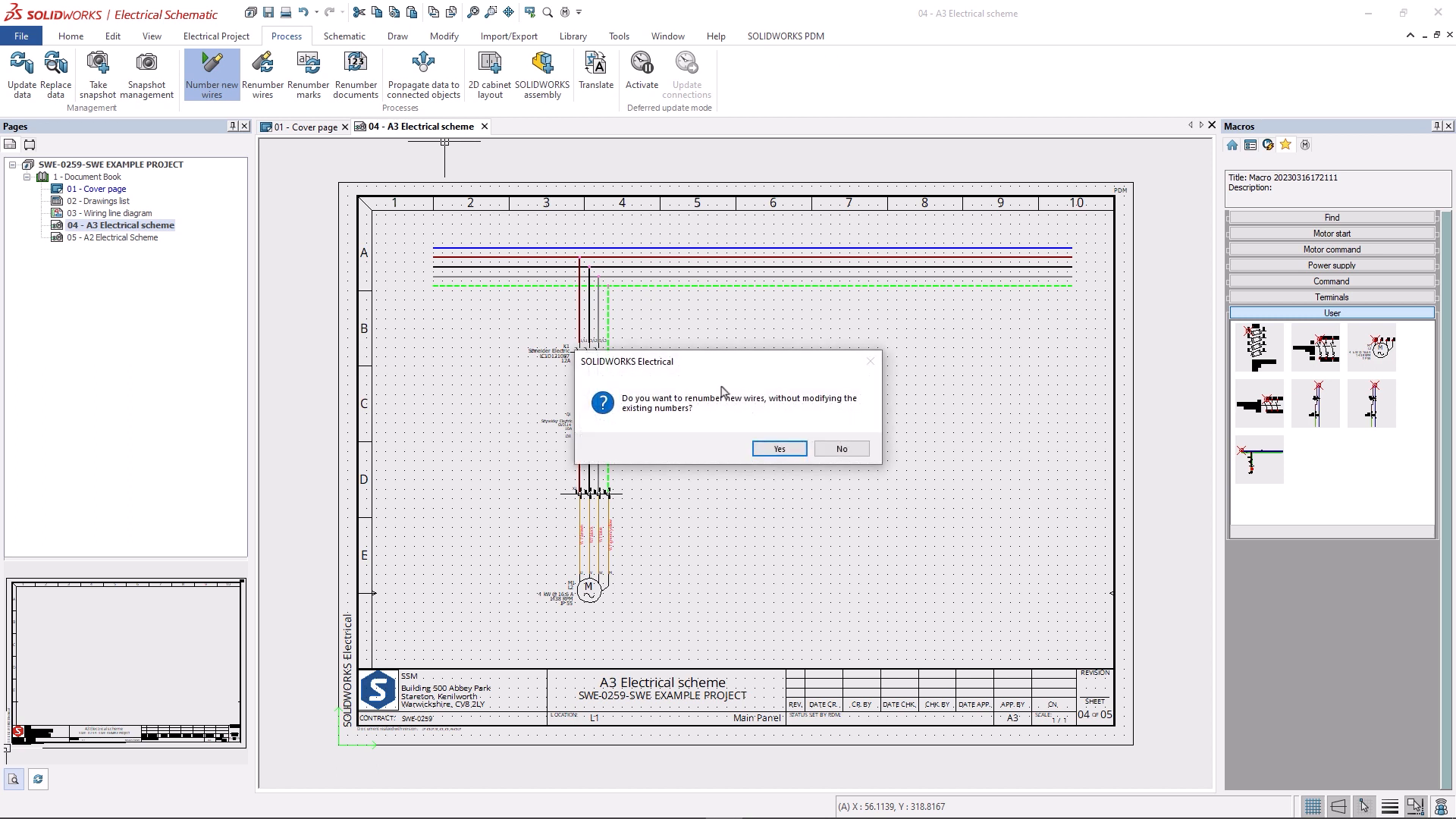
click(781, 446)
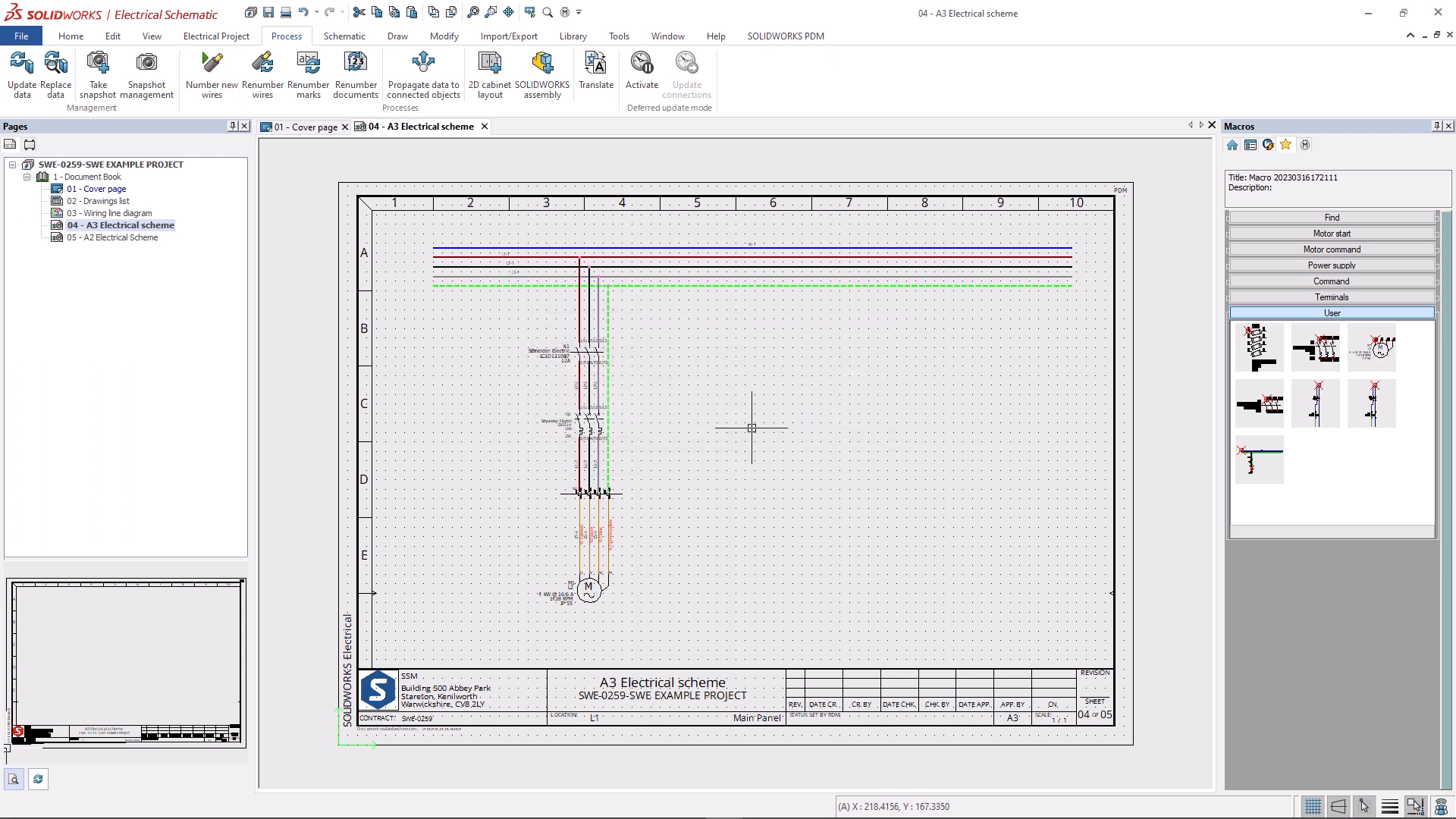
Step: Review the project's cable and its individual cores in the cable management, and close it
click(236, 40)
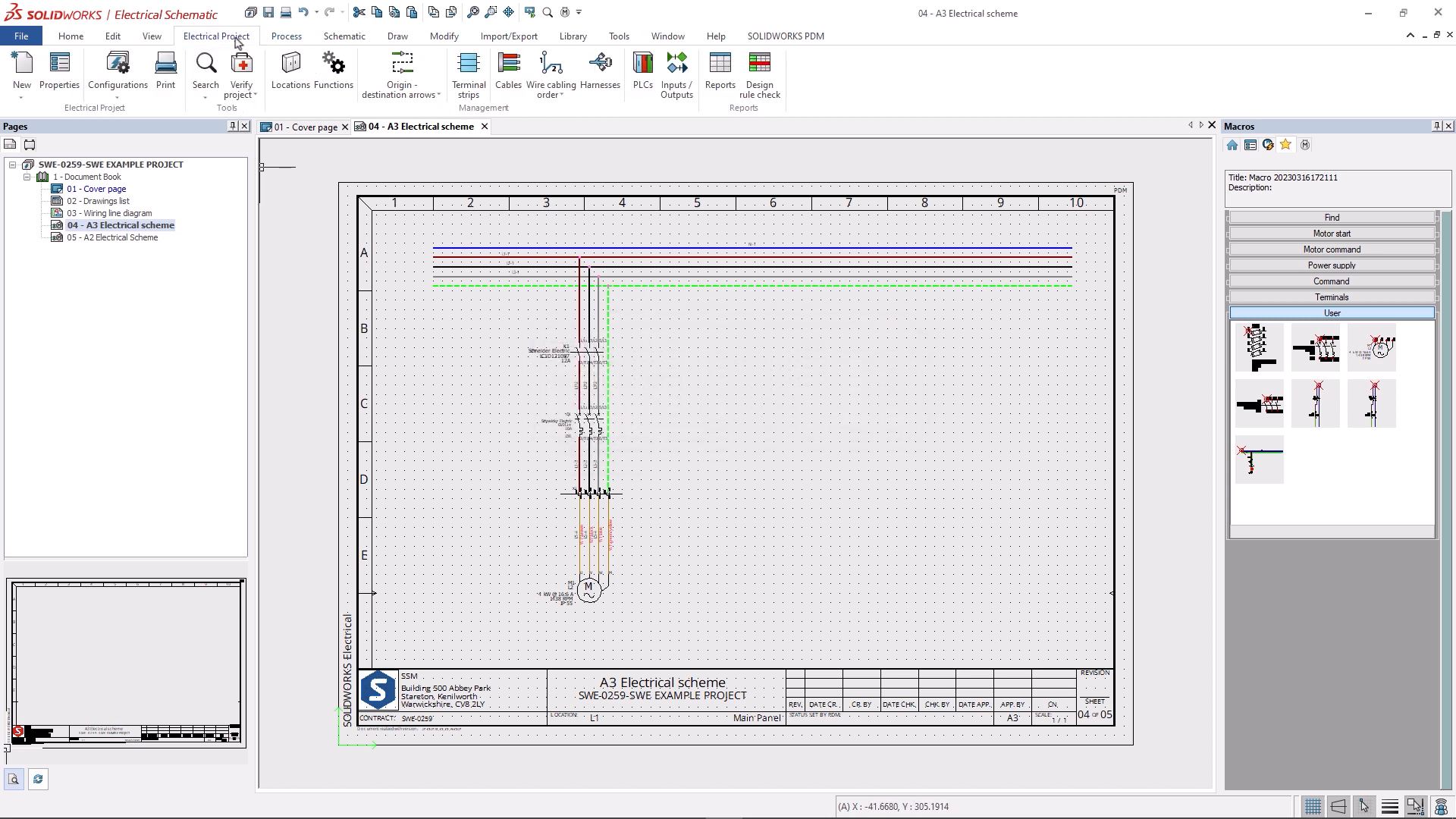
click(508, 68)
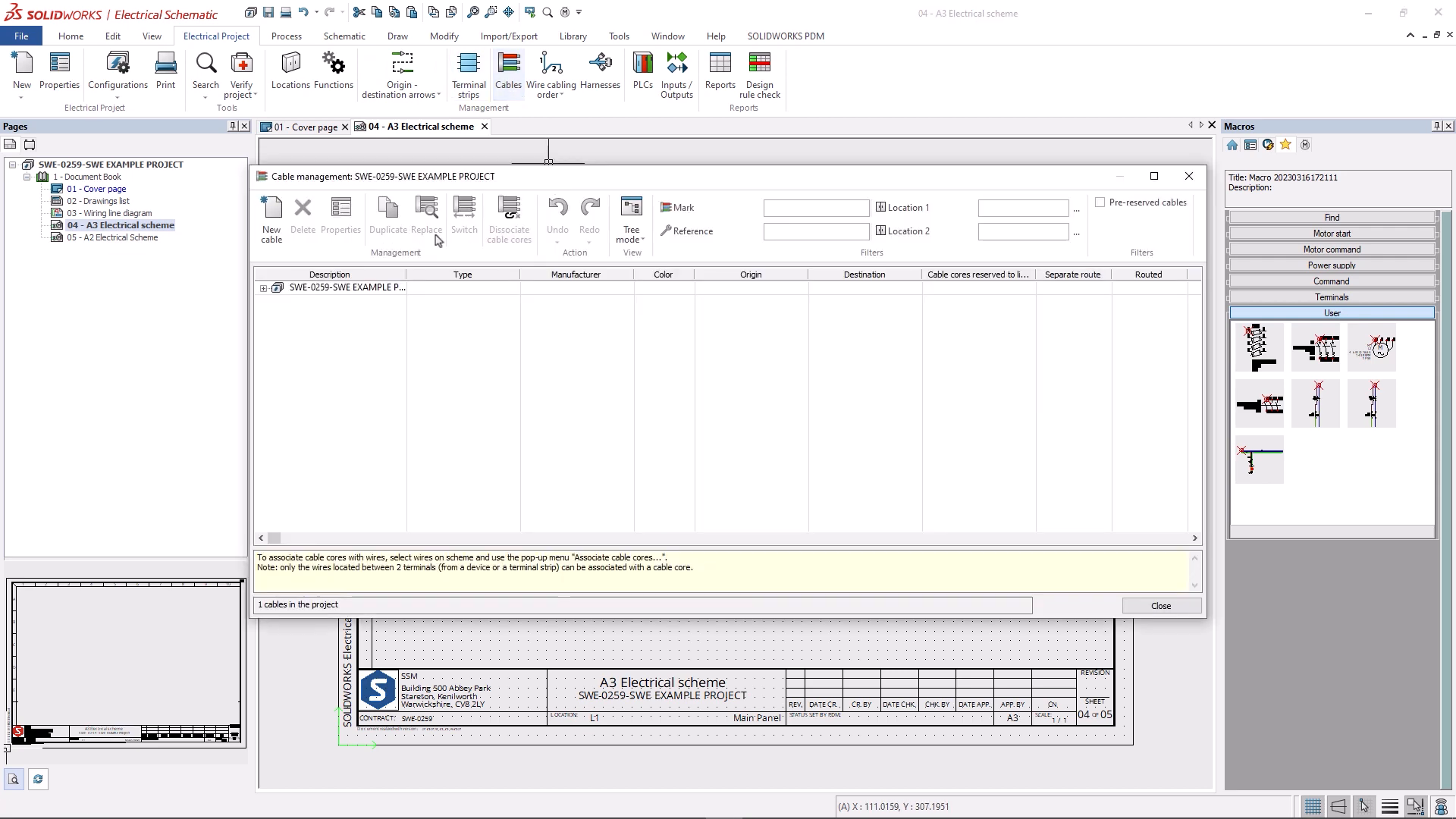
click(263, 288)
click(277, 302)
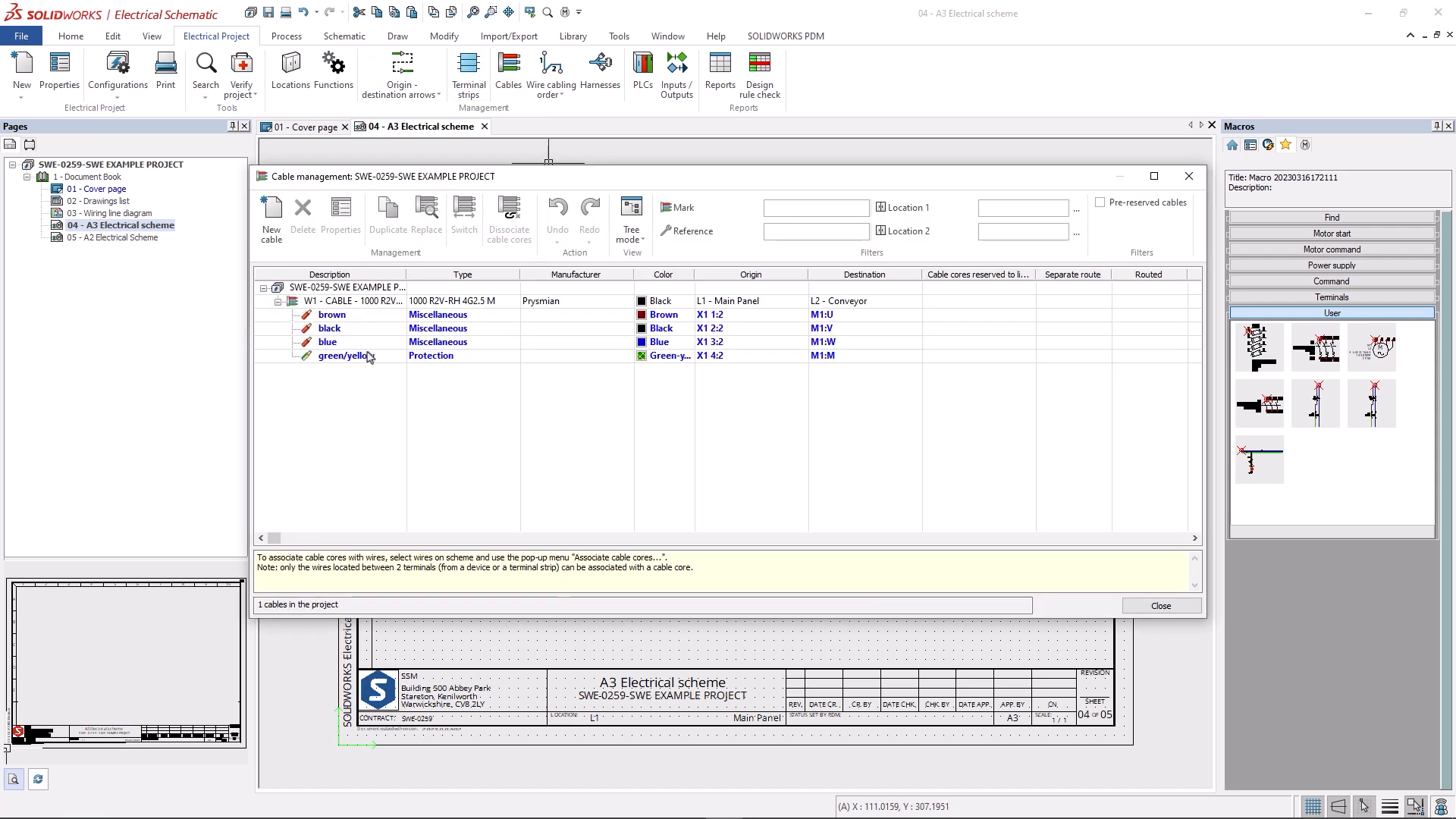
click(1161, 605)
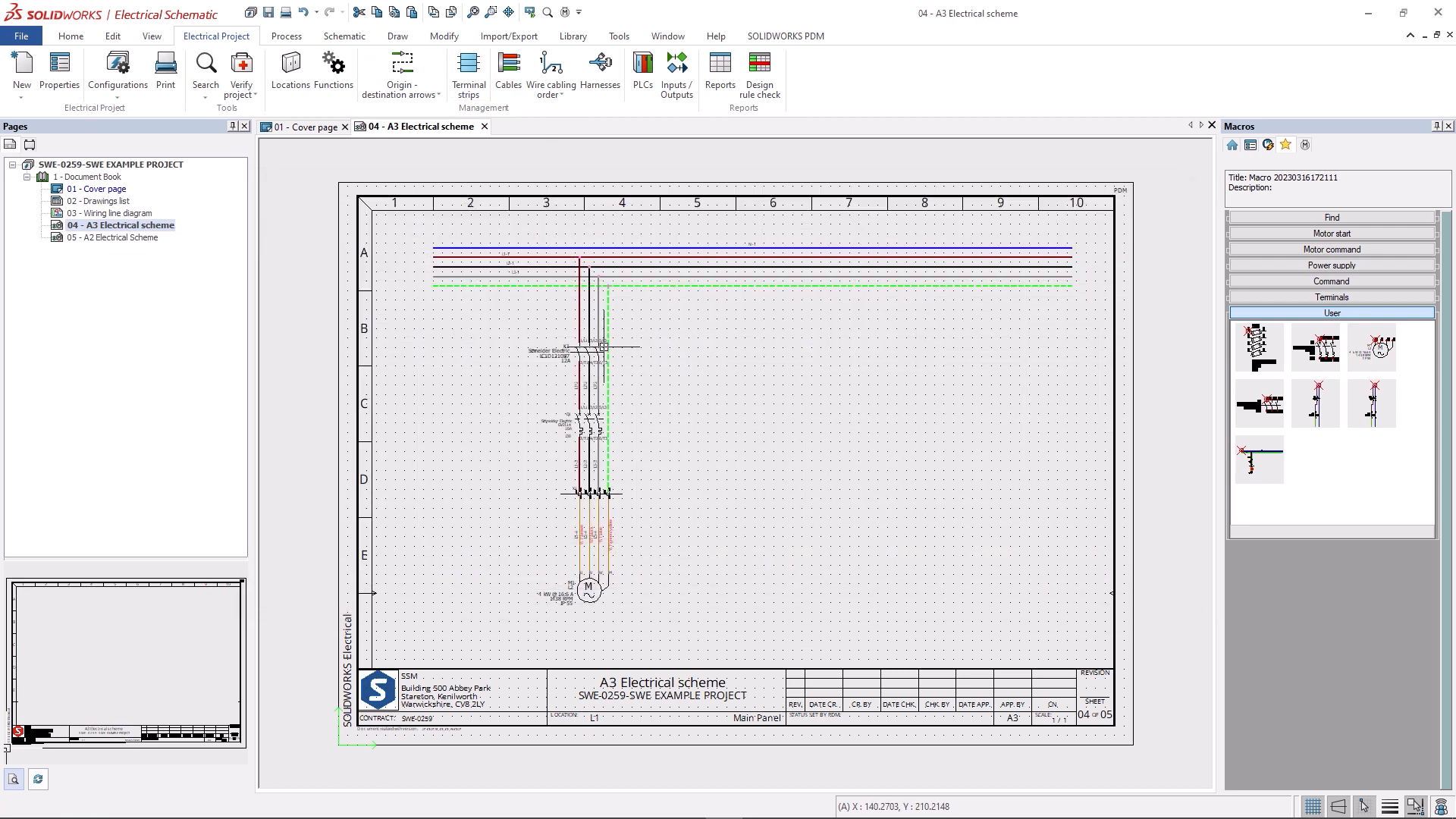
Step: Review the manufacturer parts and circuits assigned to the three-pole power contact in the motor circuit, and cancel without changes
double_click(603, 346)
click(505, 192)
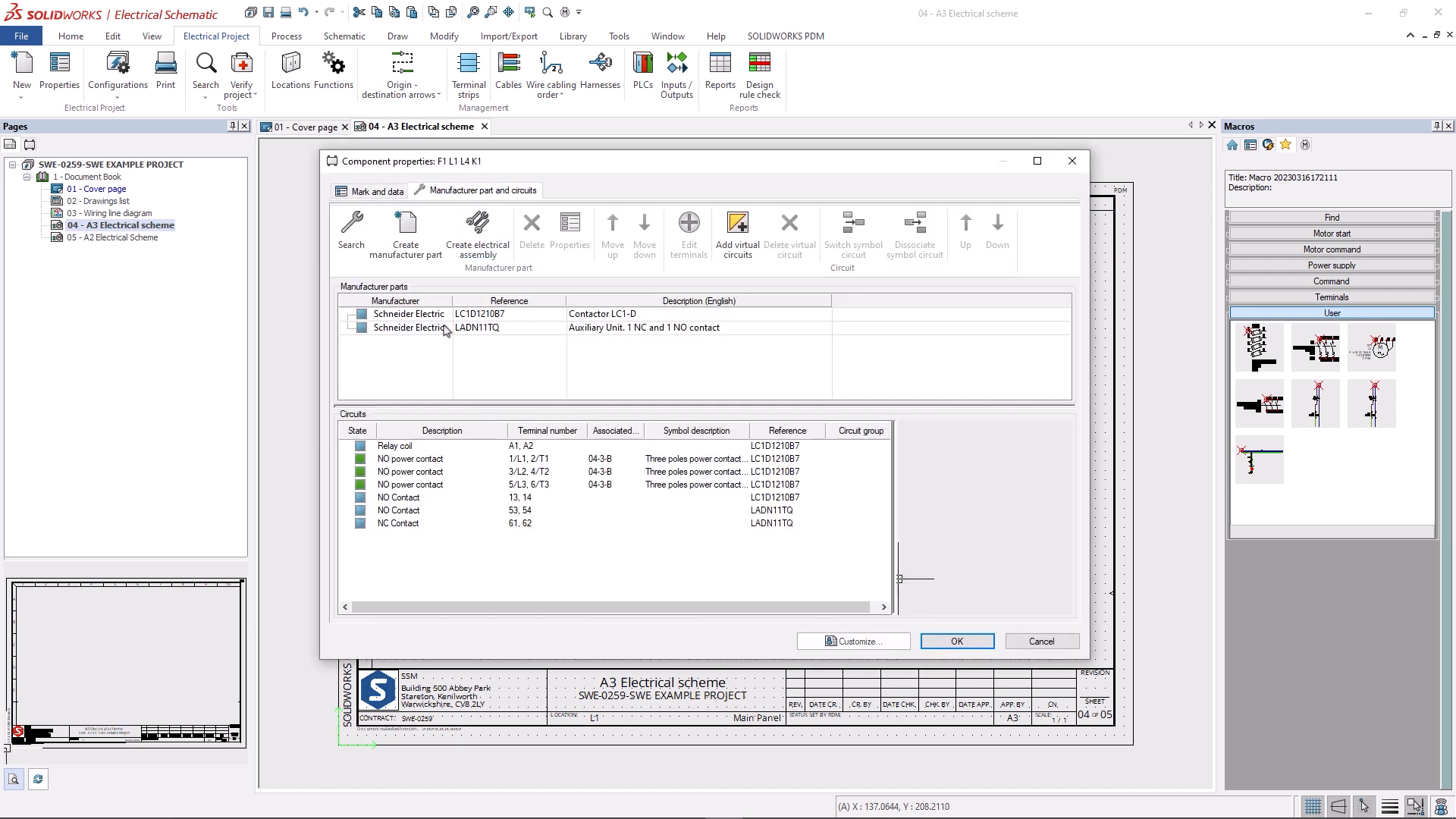
click(1042, 641)
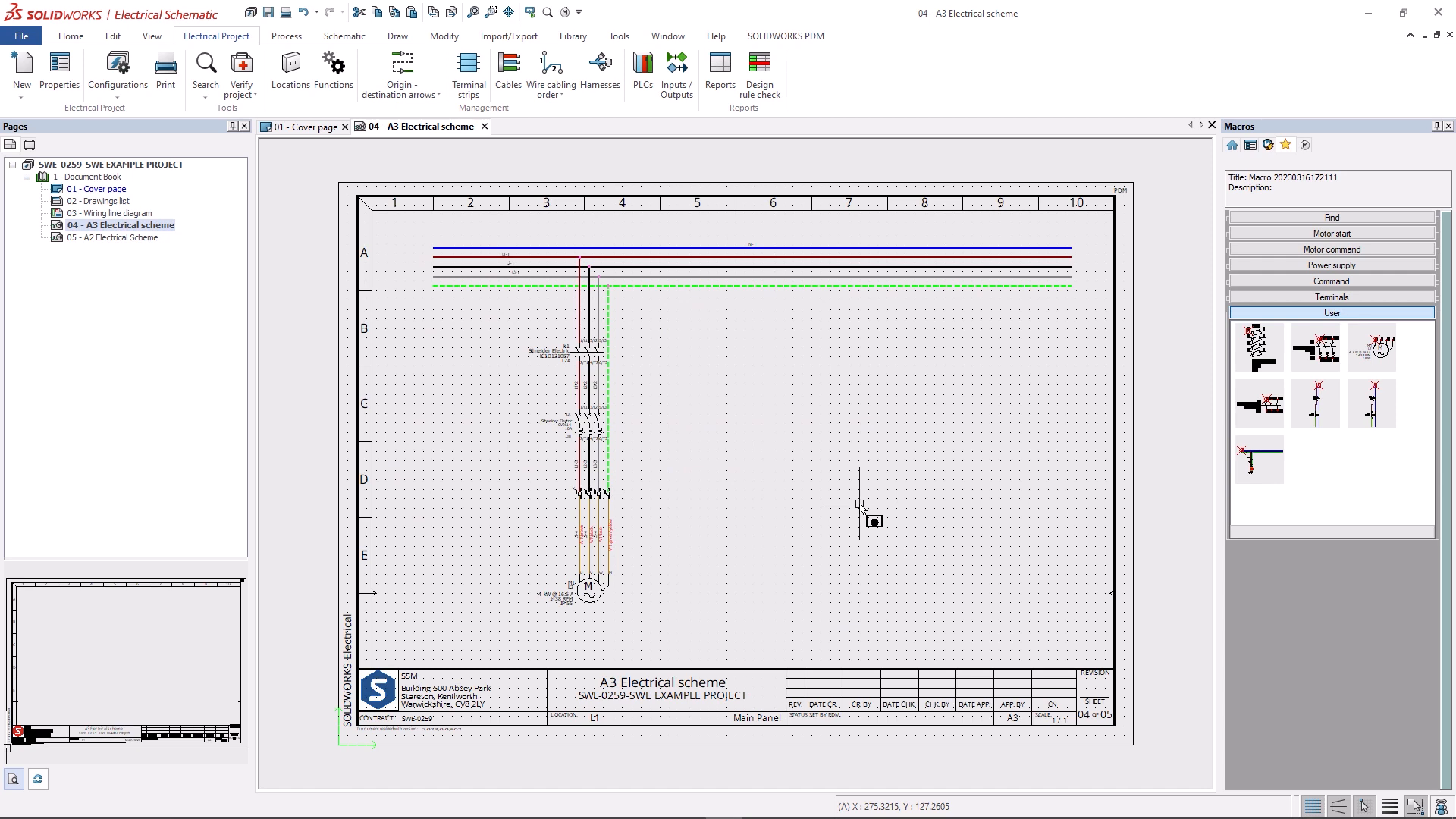
Step: Close the A3 scheme and cover page, start checking the project in to the PDM vault, and widen the File Name column
click(484, 126)
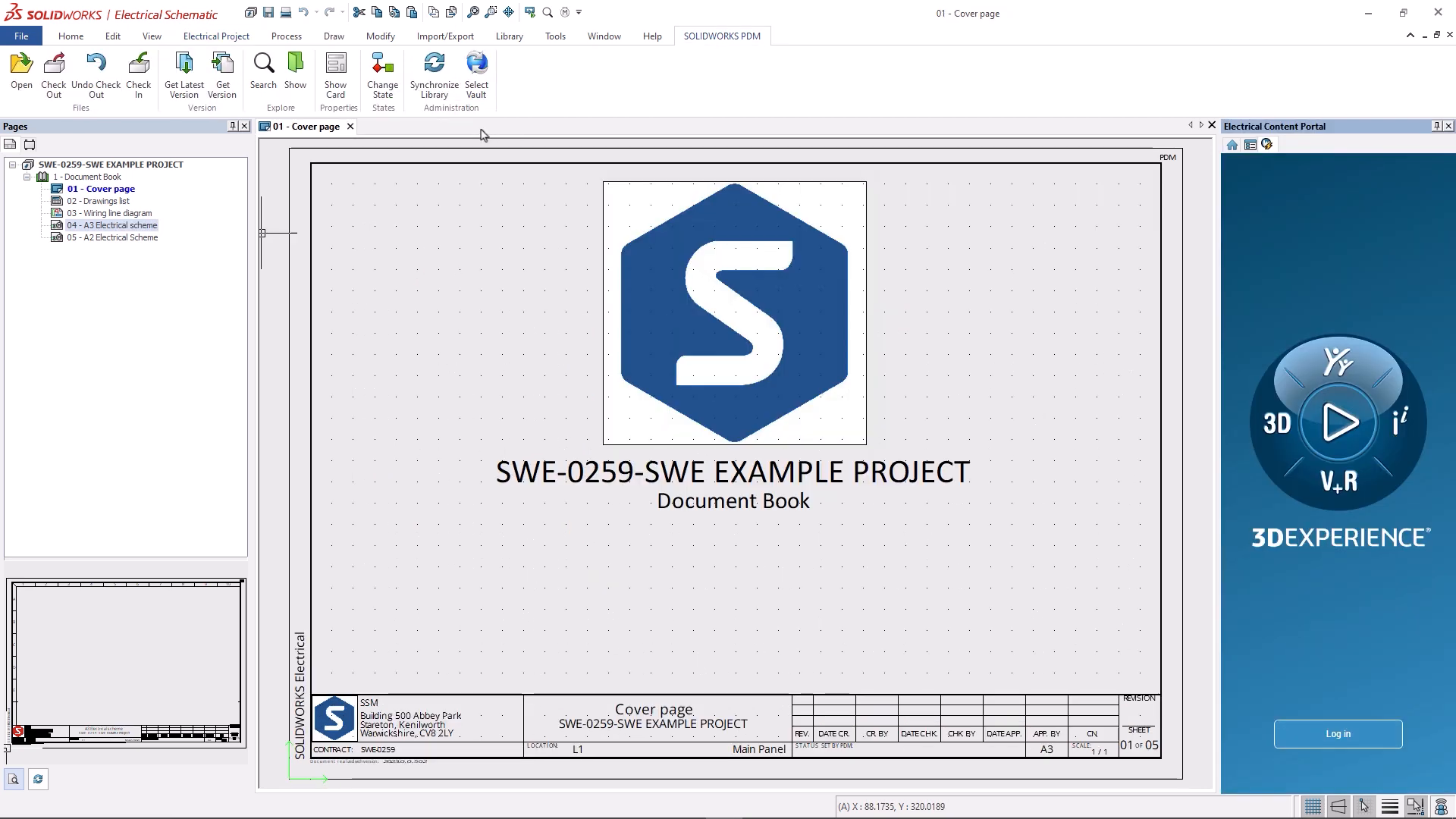
click(346, 128)
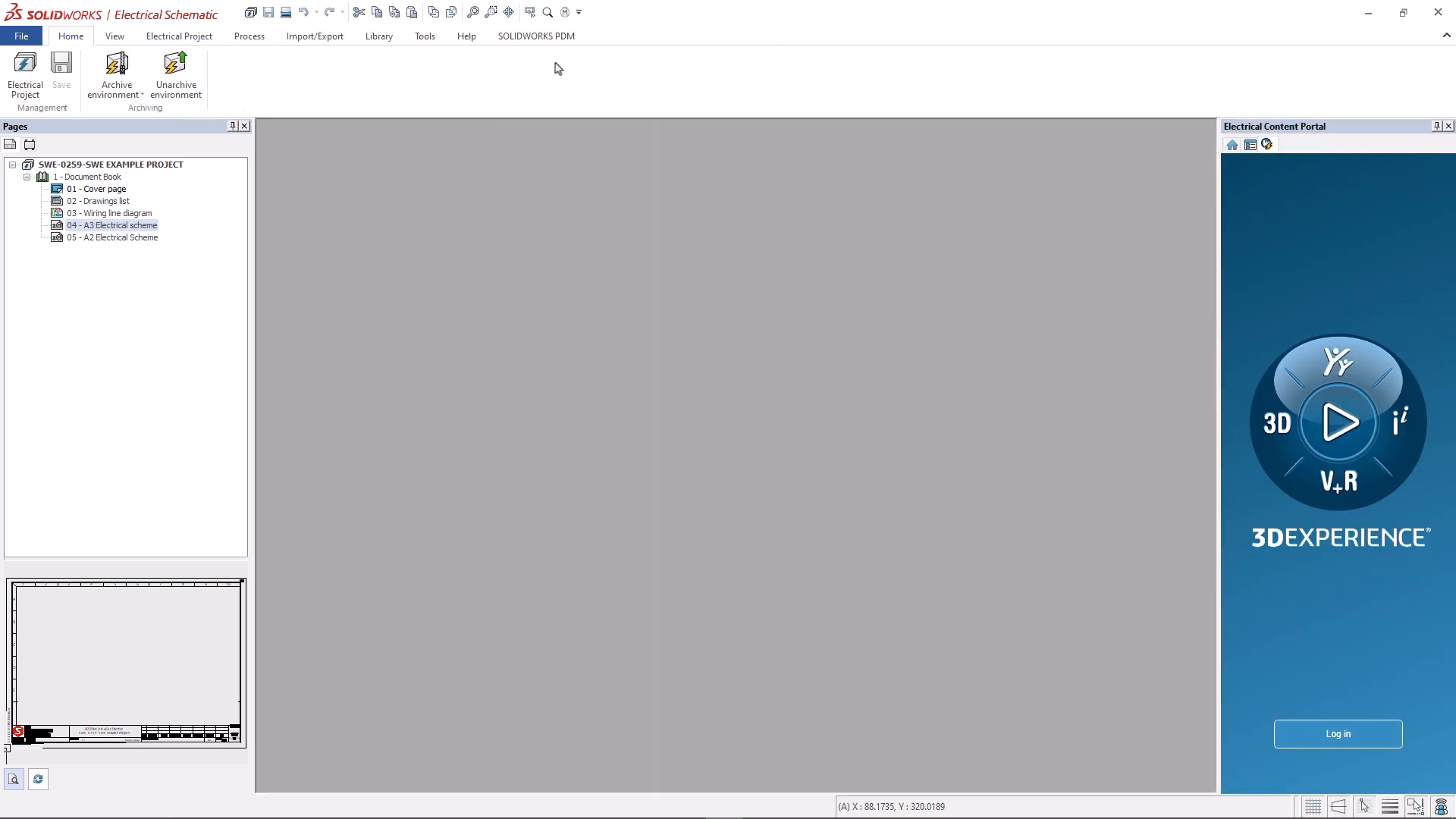
click(562, 39)
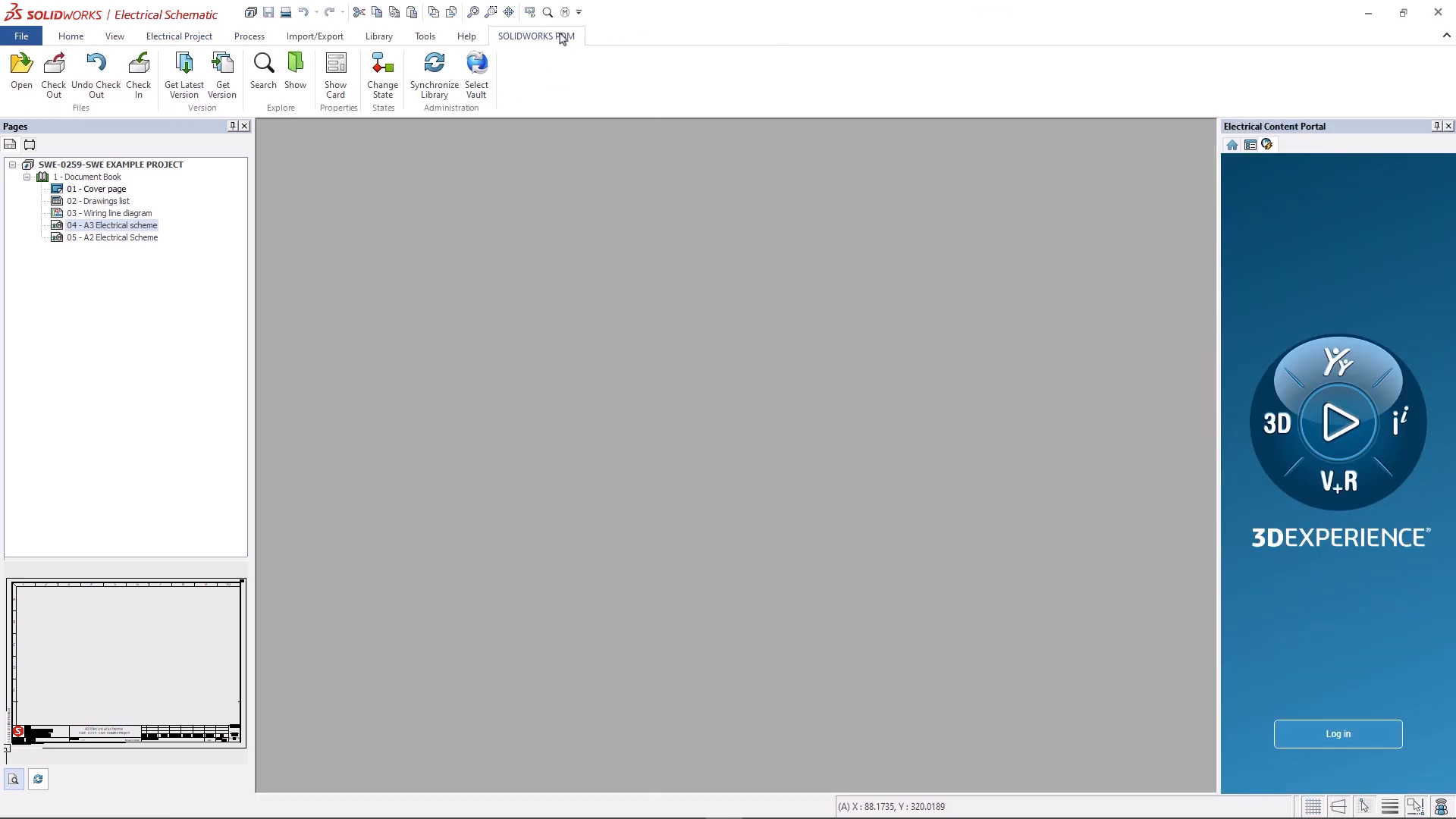
click(137, 86)
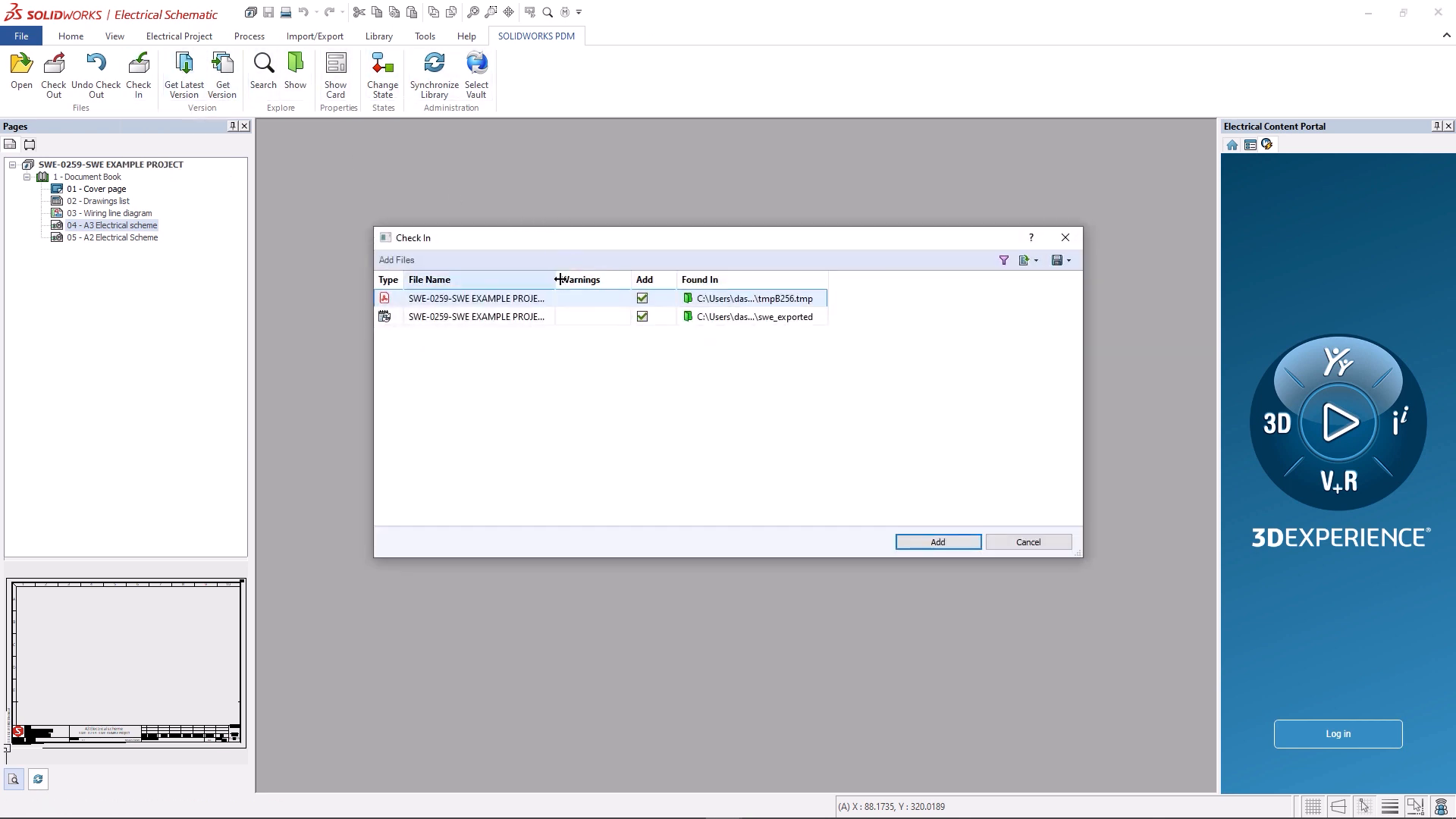
drag(562, 279, 633, 281)
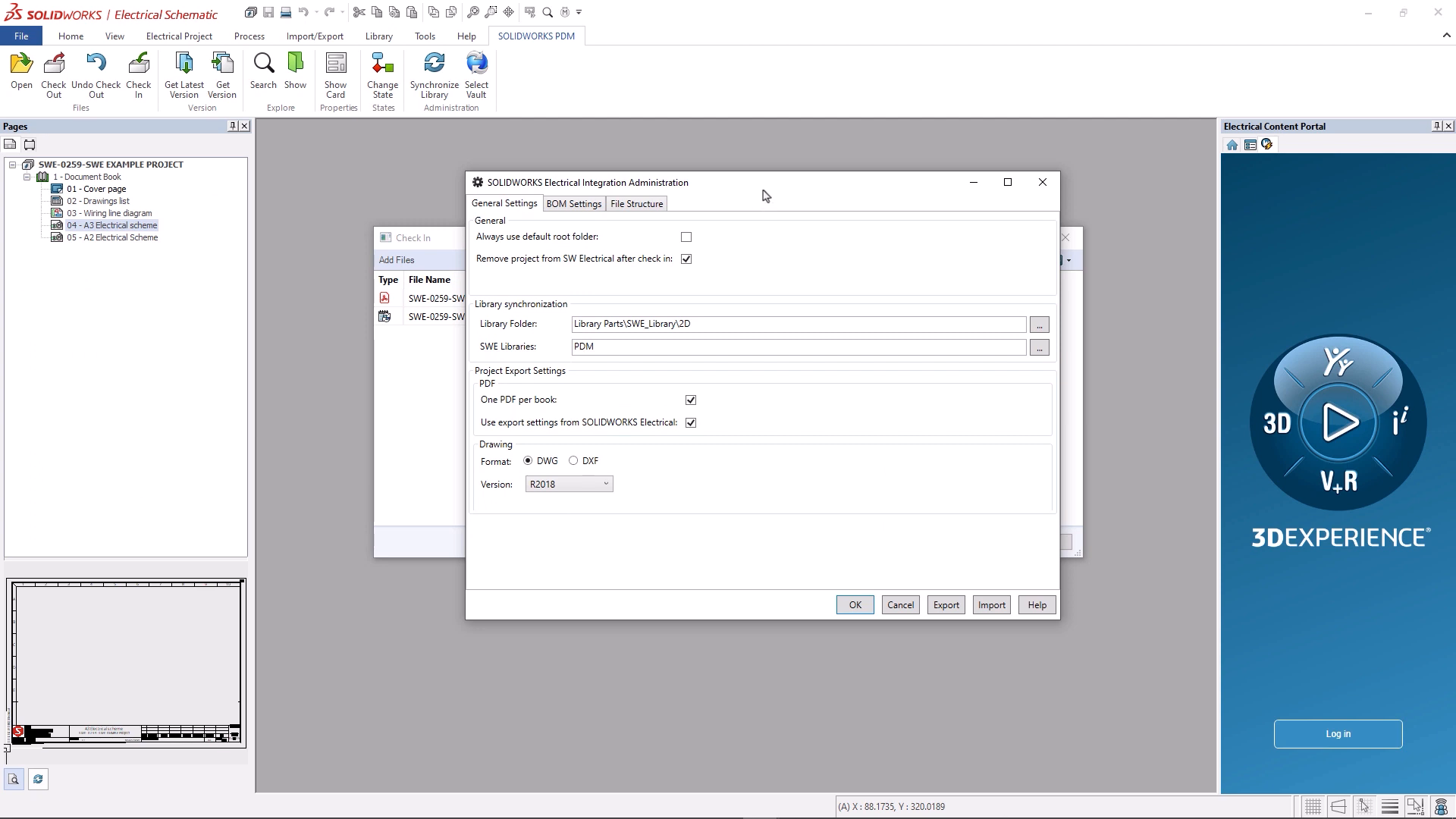
Step: Review the integration's BOM settings and the file structure rules for the project folder, BOM and PDF, and cancel without changes
click(592, 205)
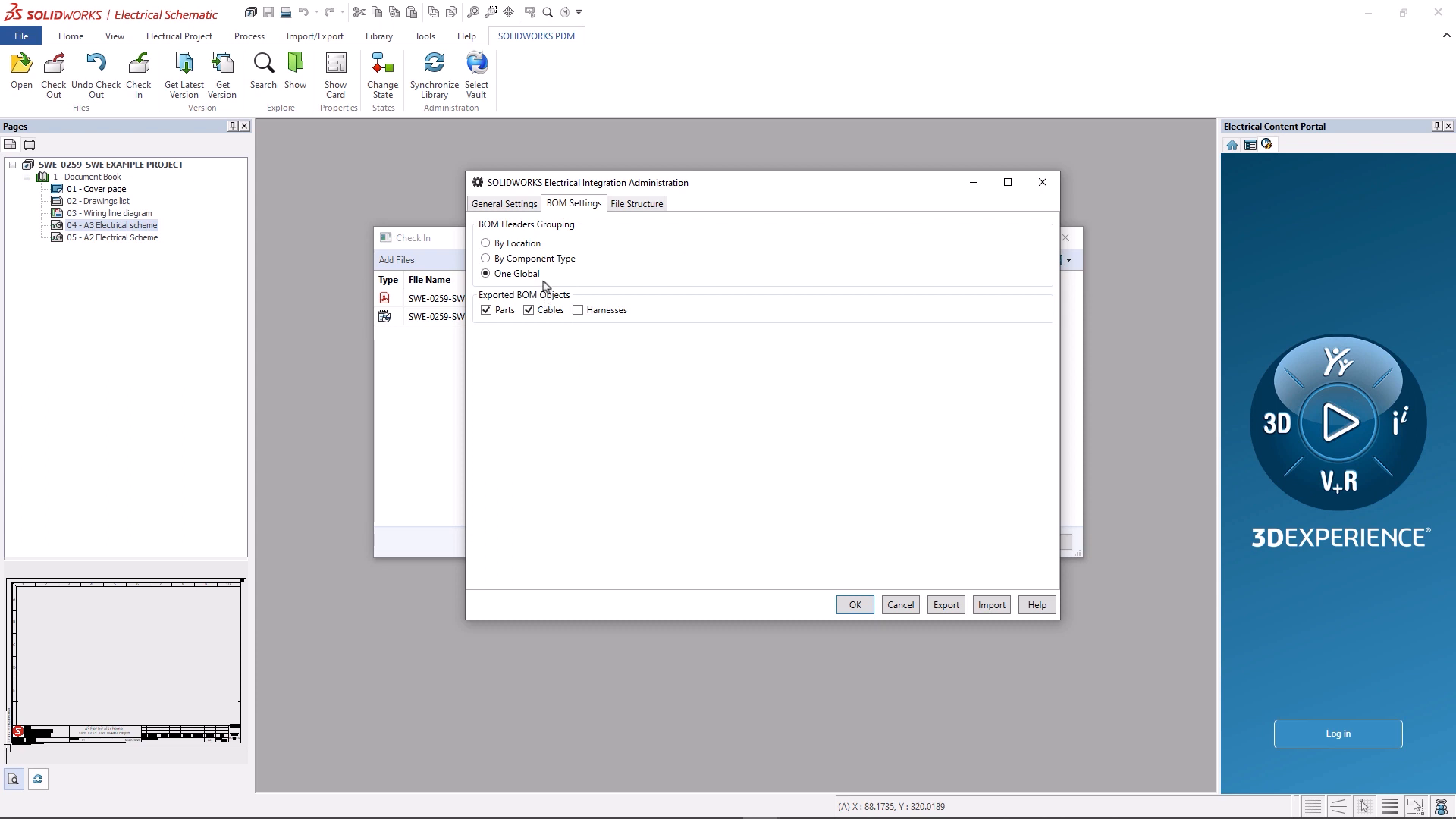
click(647, 206)
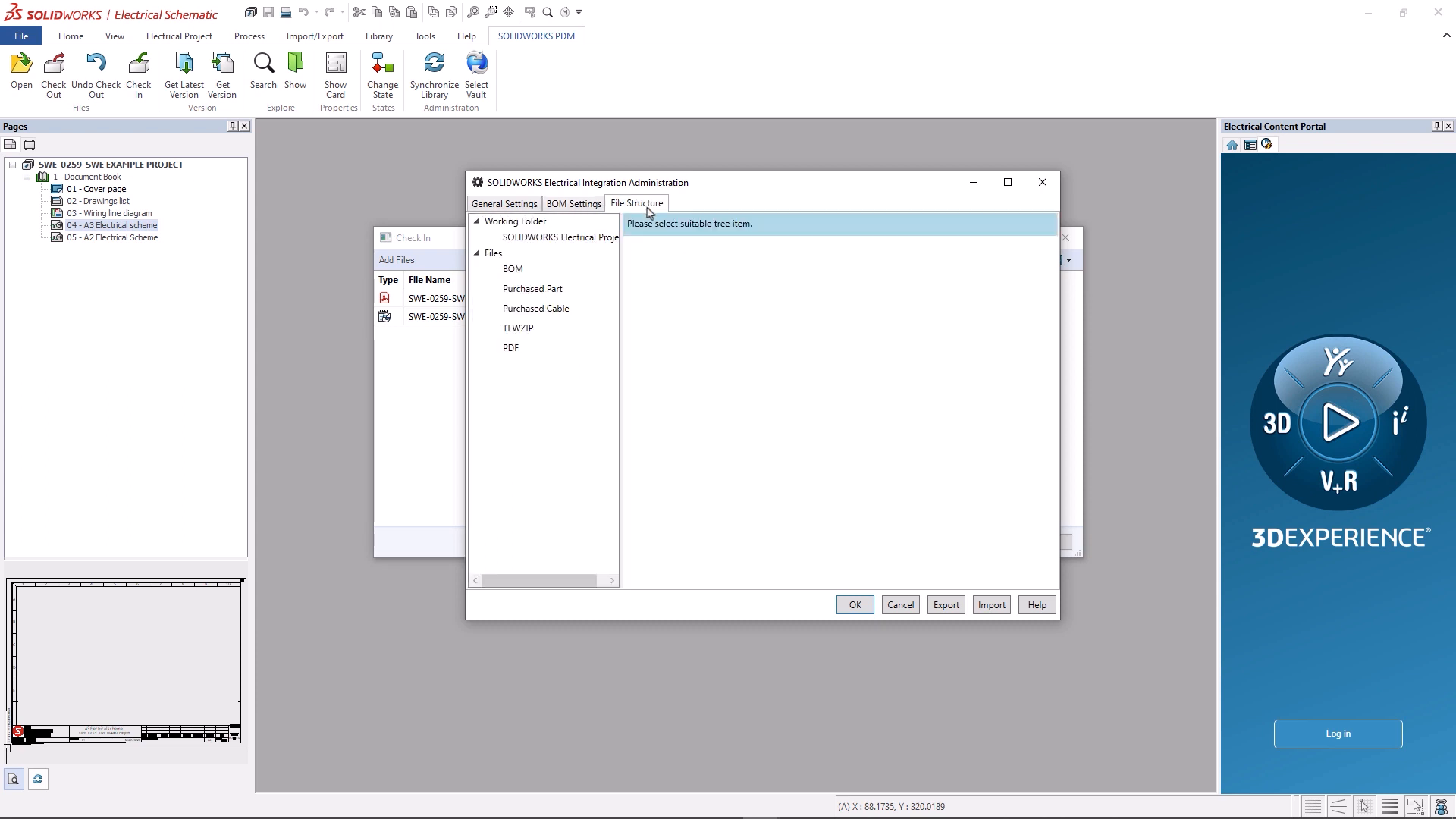
click(585, 242)
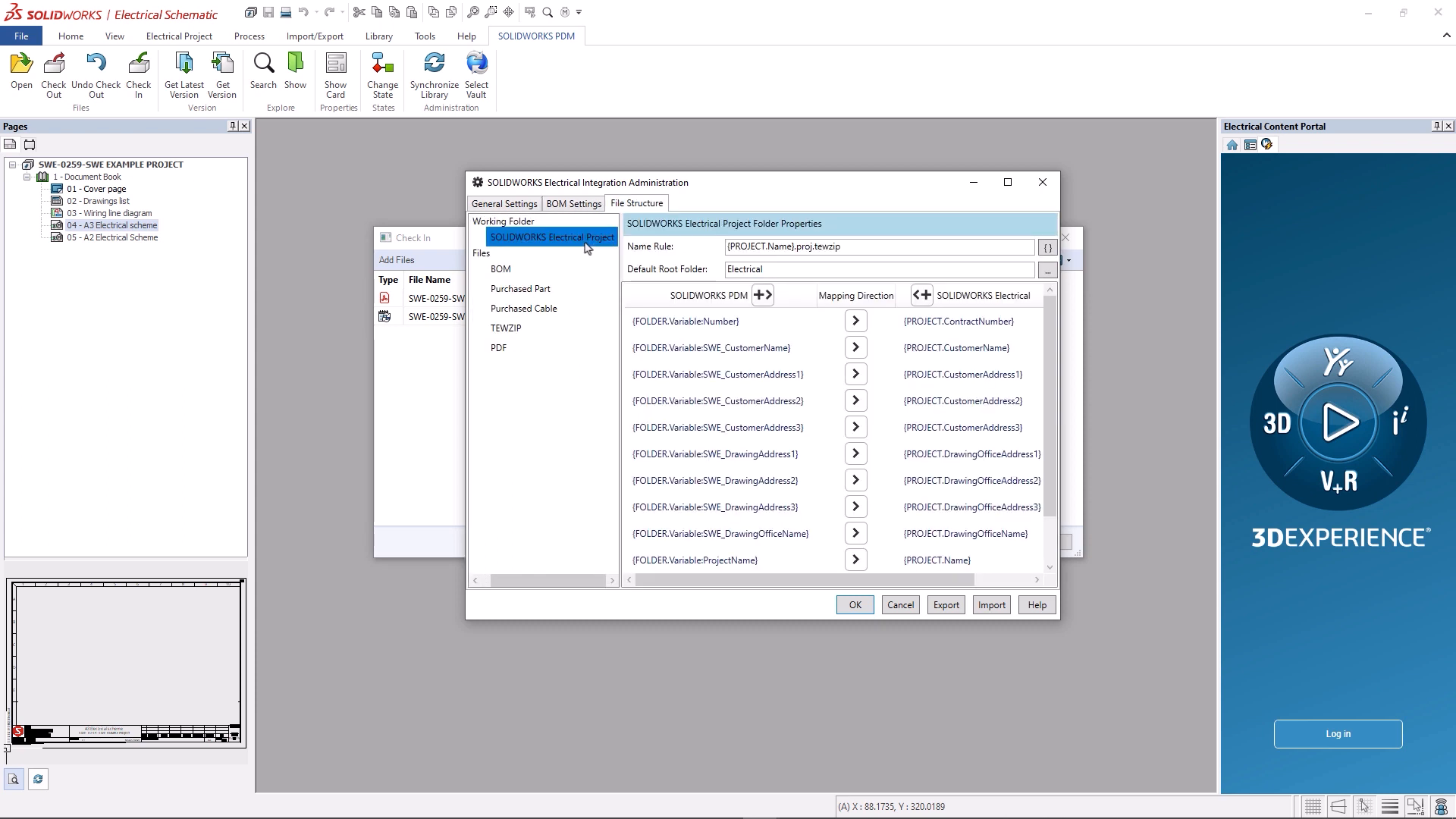
click(503, 272)
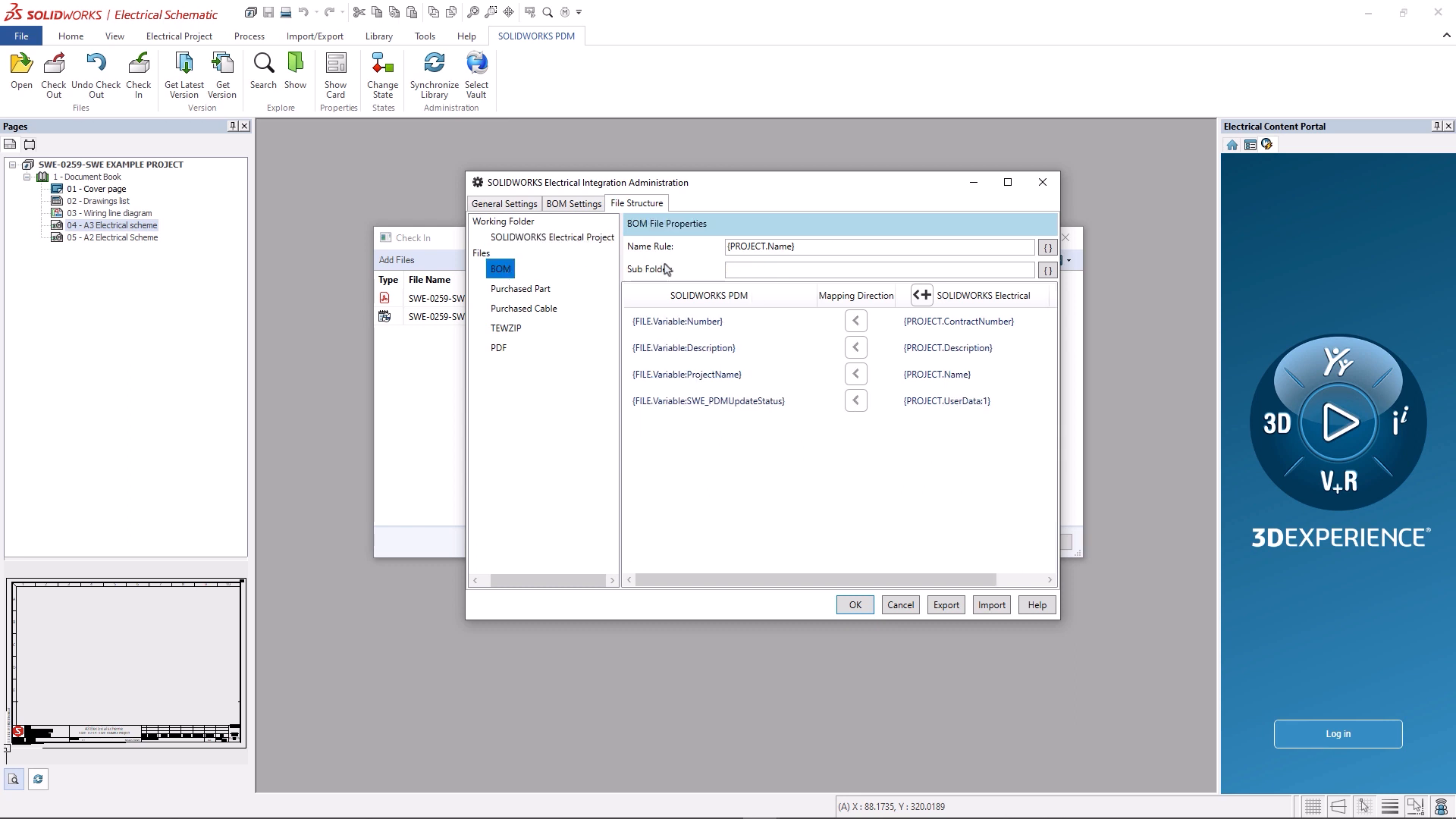
key(Tab)
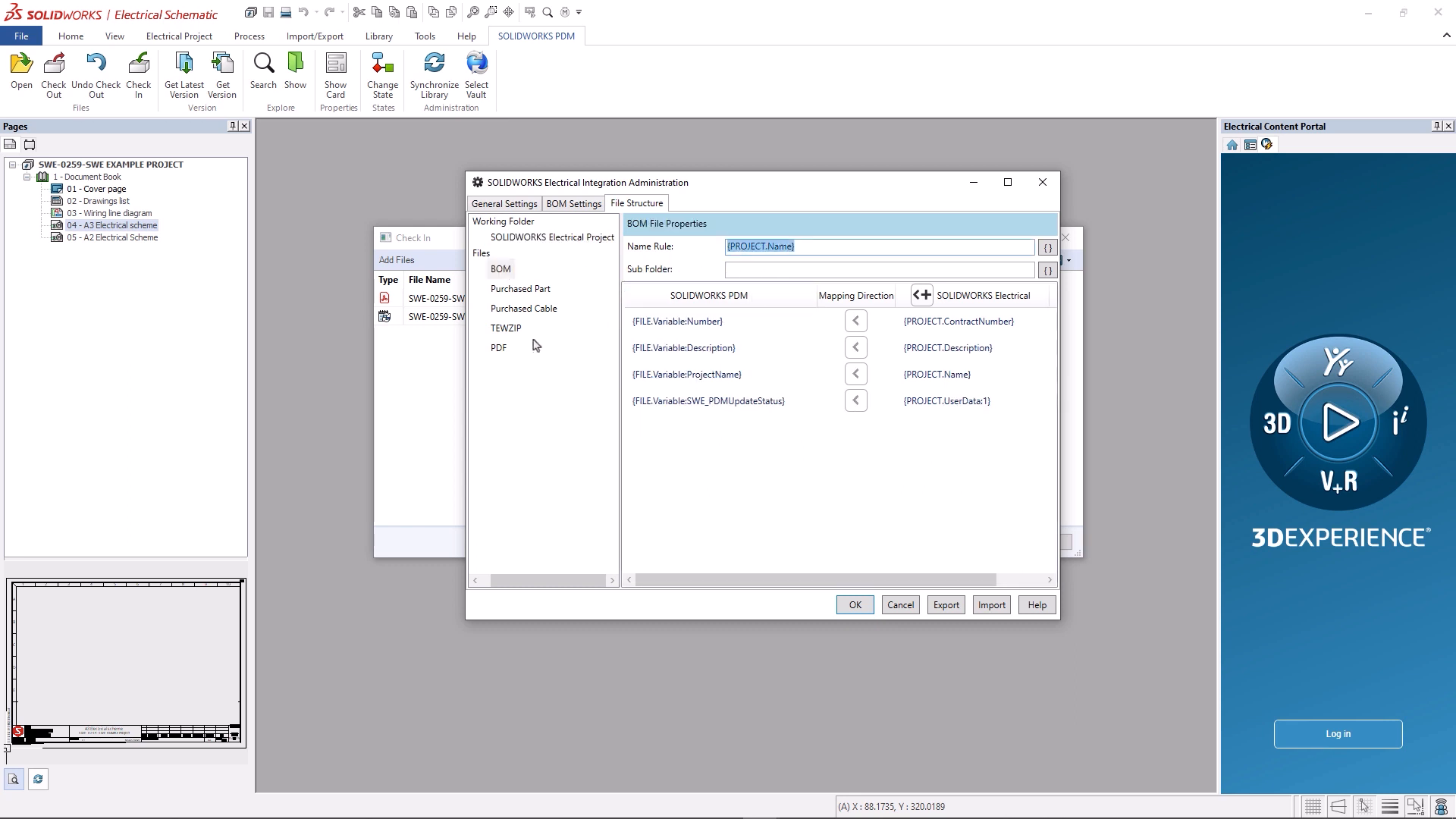
click(499, 348)
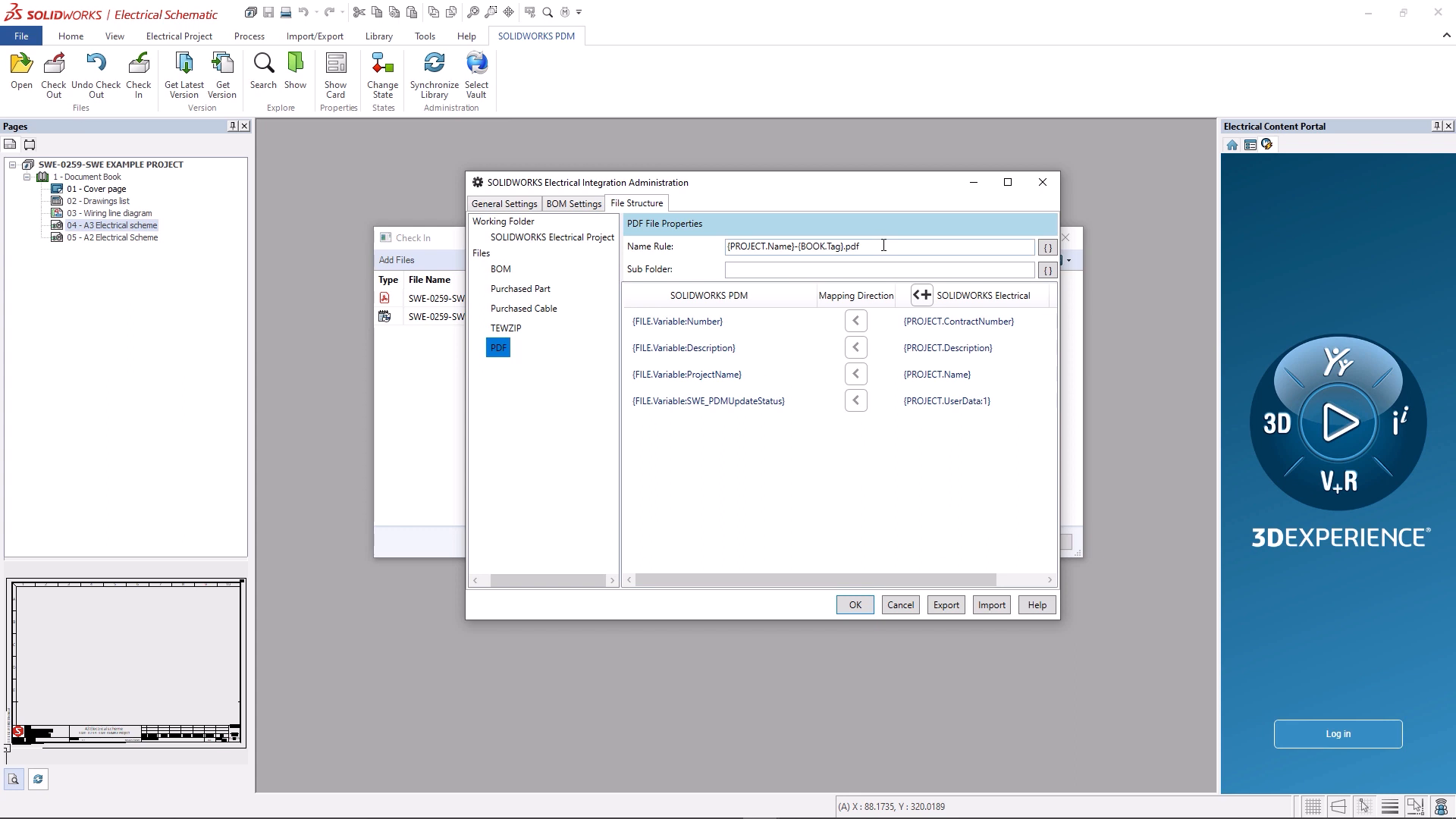
key(Tab)
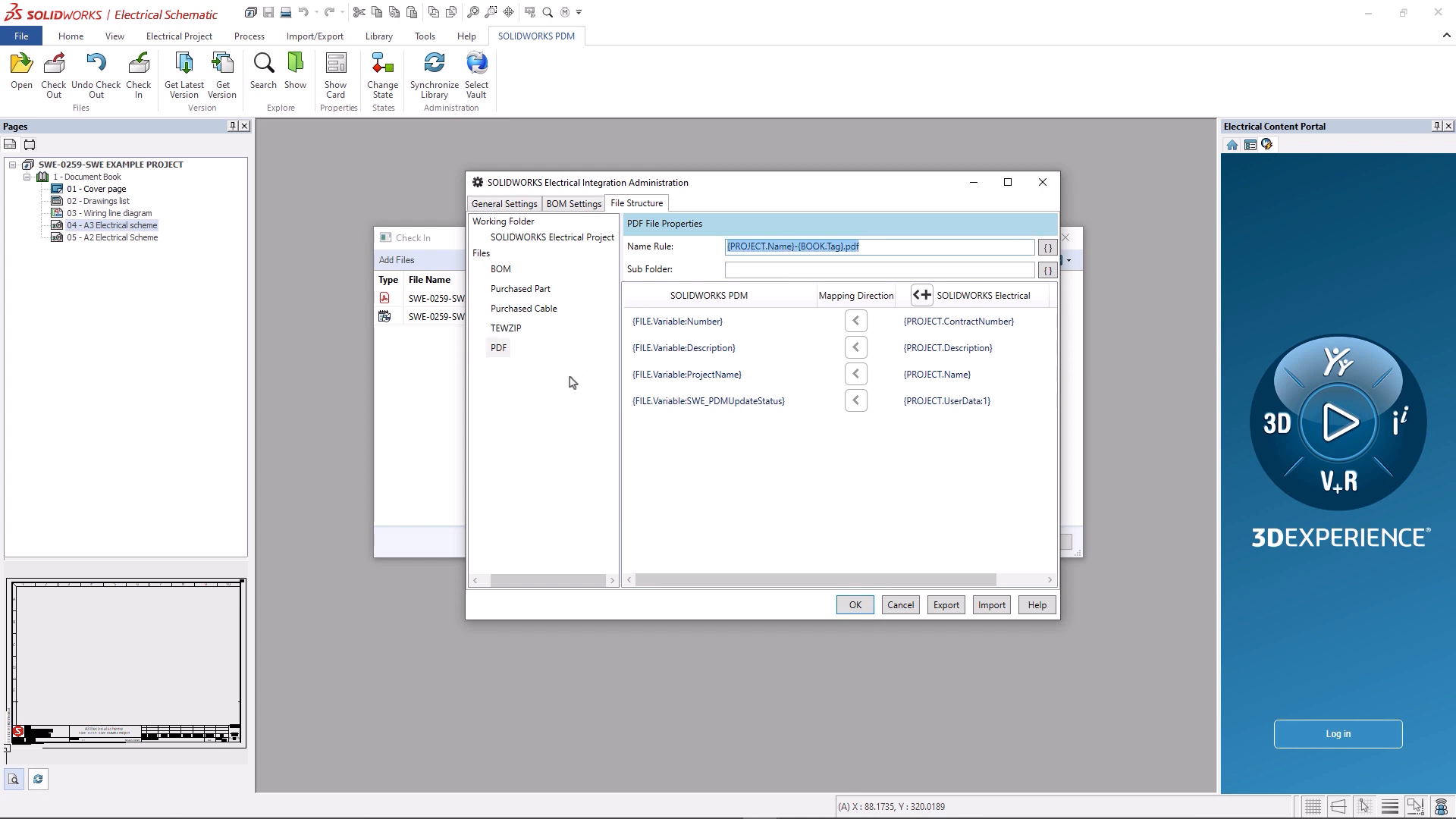
click(901, 604)
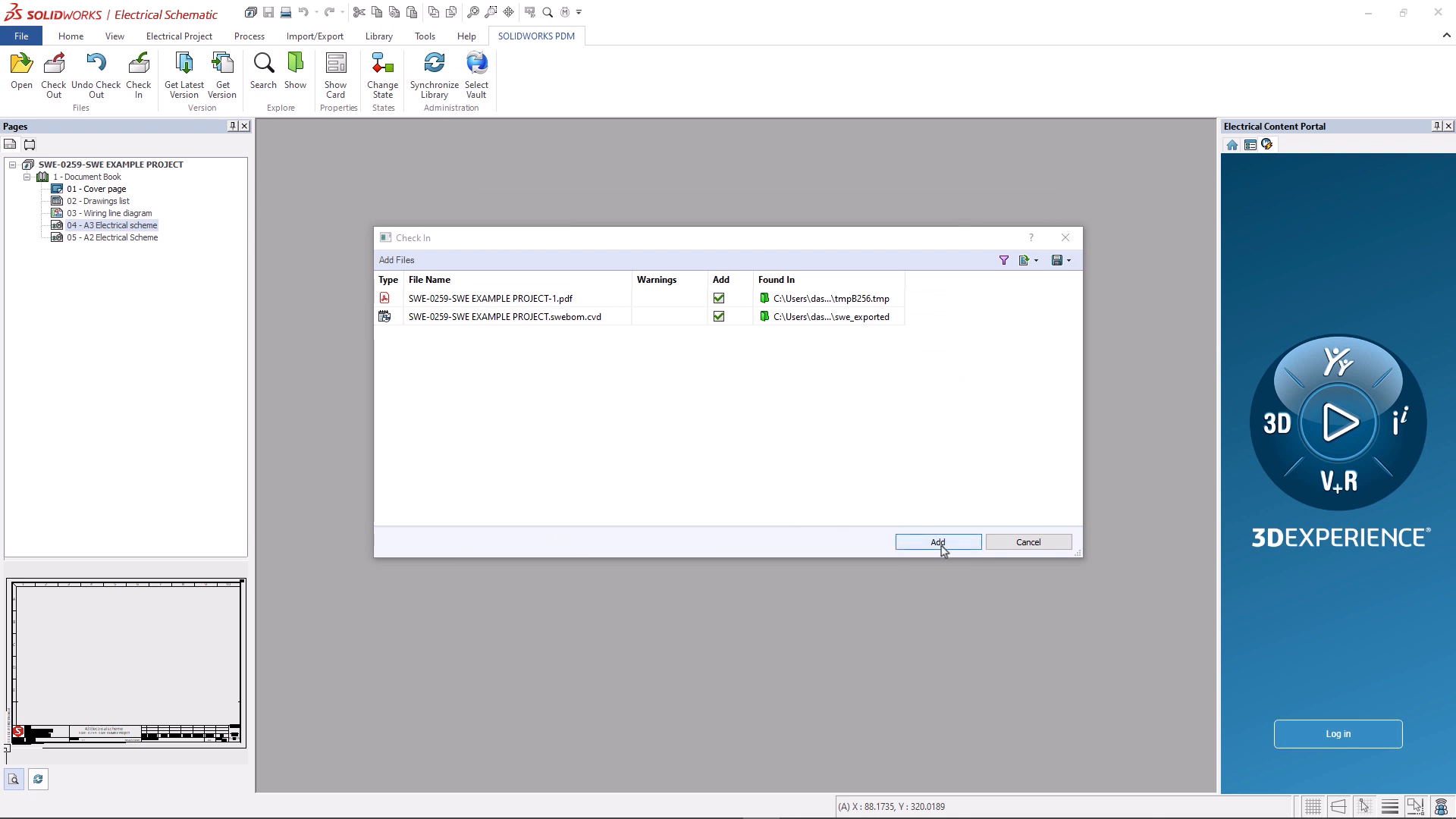
Step: Add the exported PDF and BOM files to the vault and check them in together with the project archive
click(941, 543)
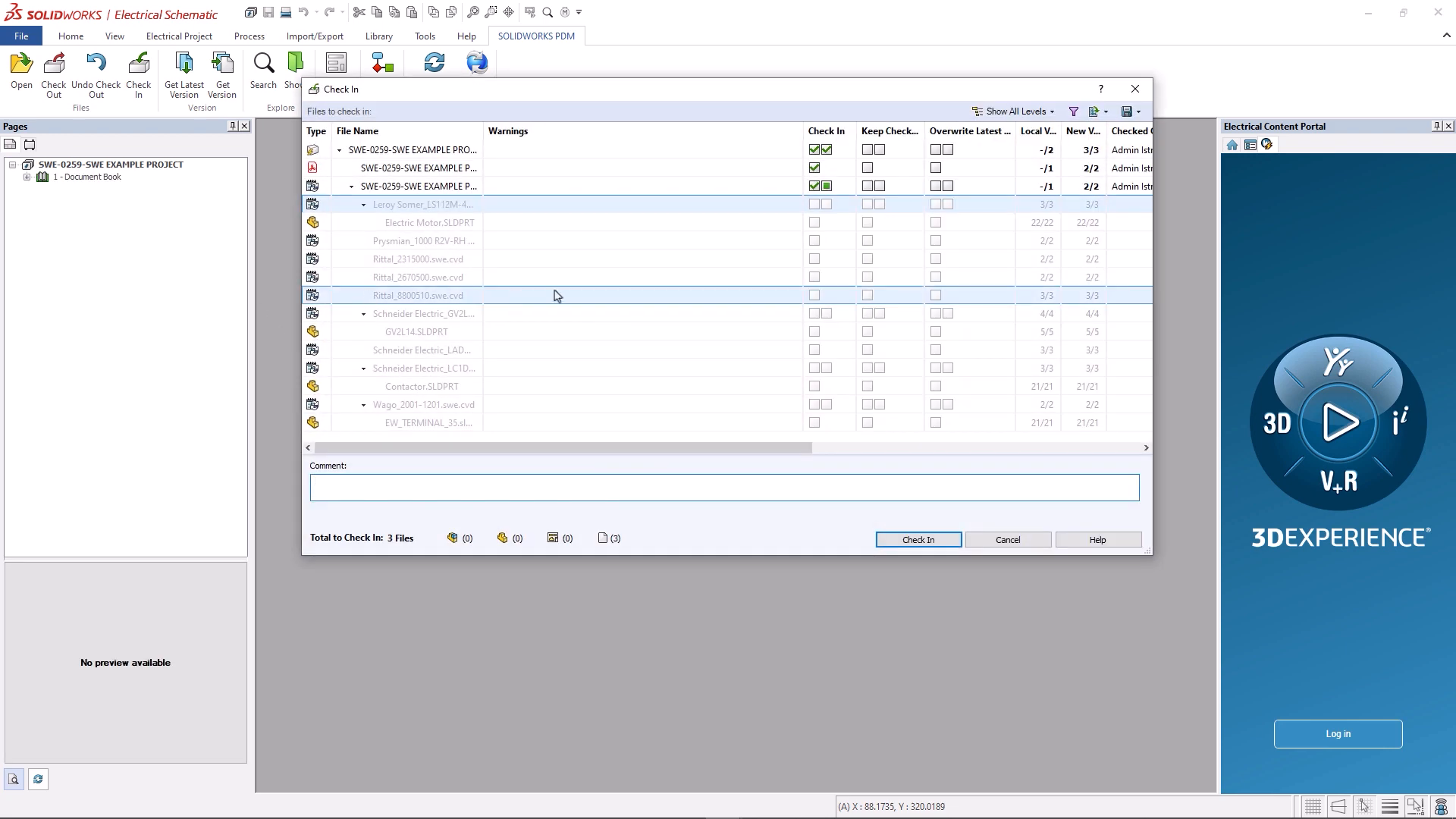
click(828, 151)
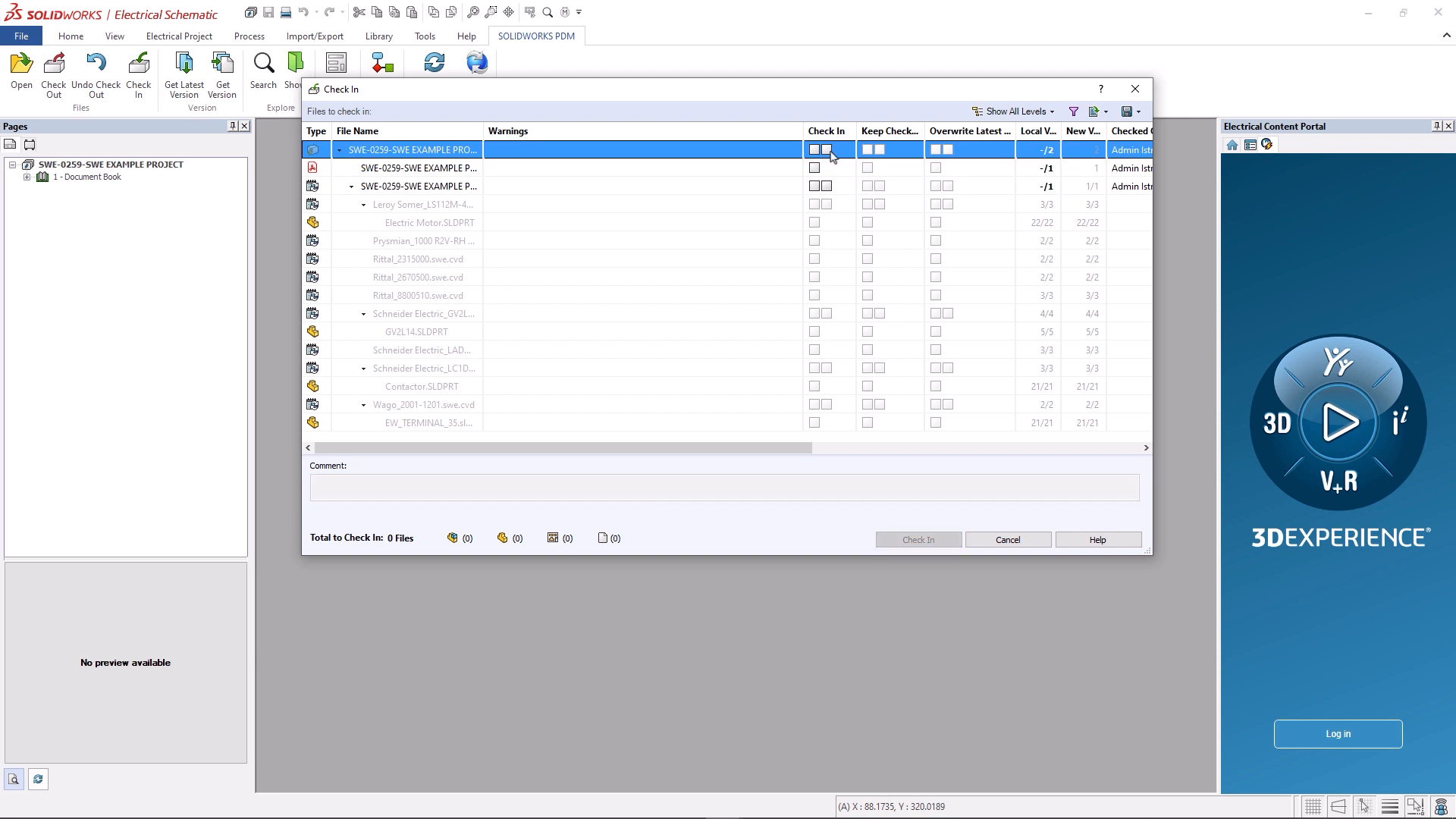
click(829, 150)
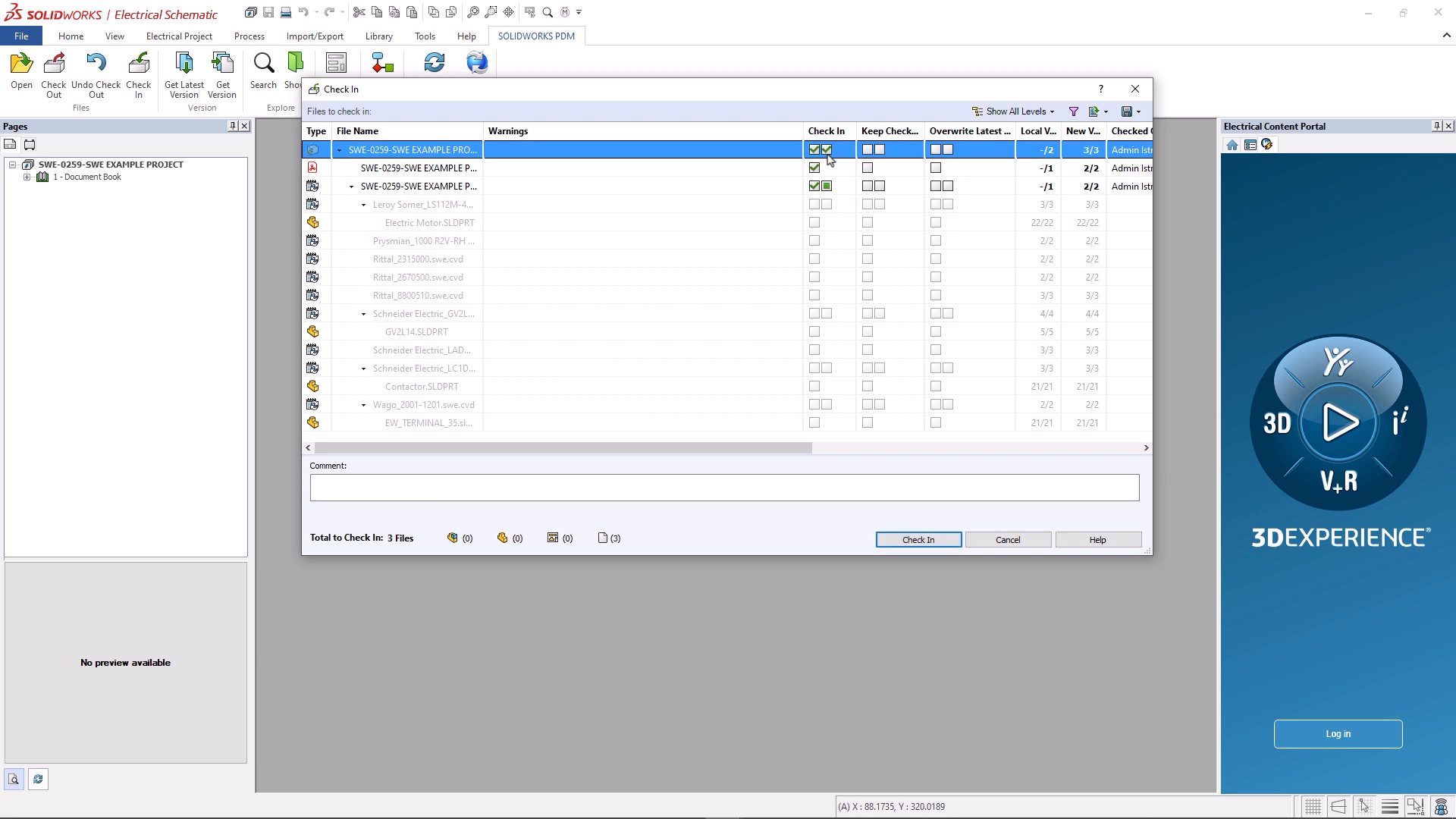
click(926, 541)
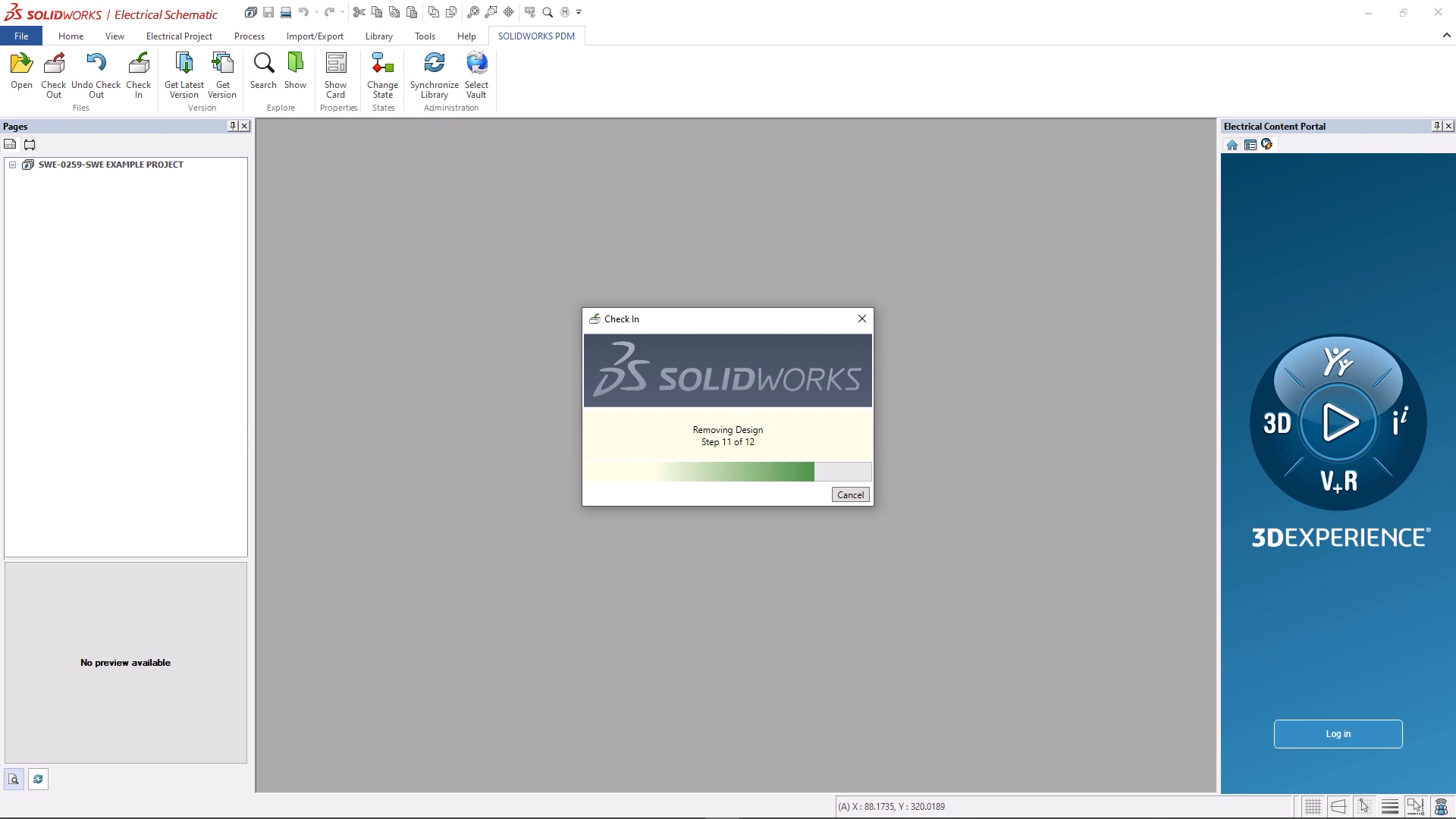
Step: Review the recent projects in the Electrical Project Management and close it
click(71, 35)
click(25, 72)
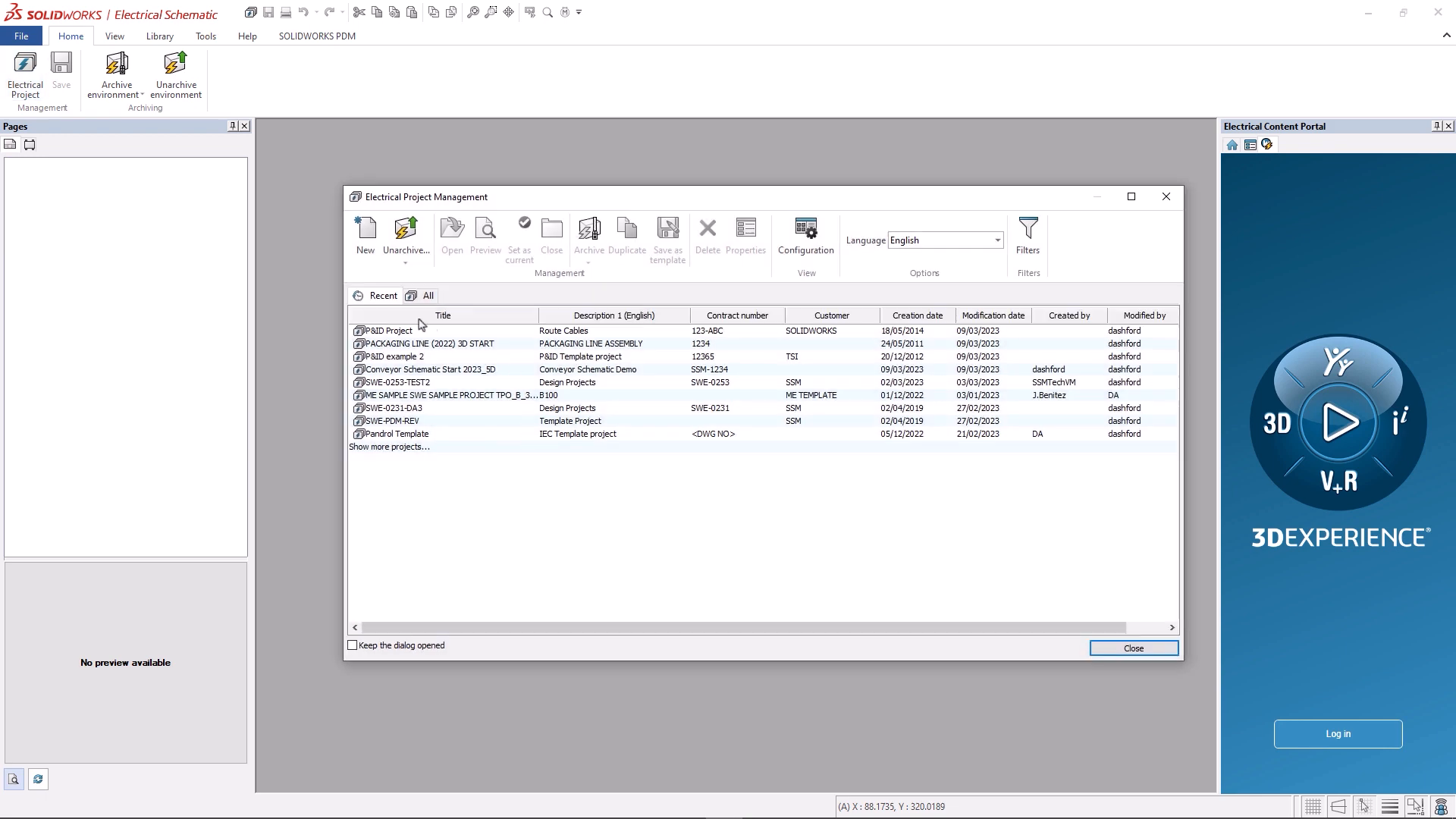
click(382, 300)
click(1167, 197)
Step: Switch to the project's PDM vault folder, refresh it, and review the project PDF's data card and revision details
key(alt+Tab)
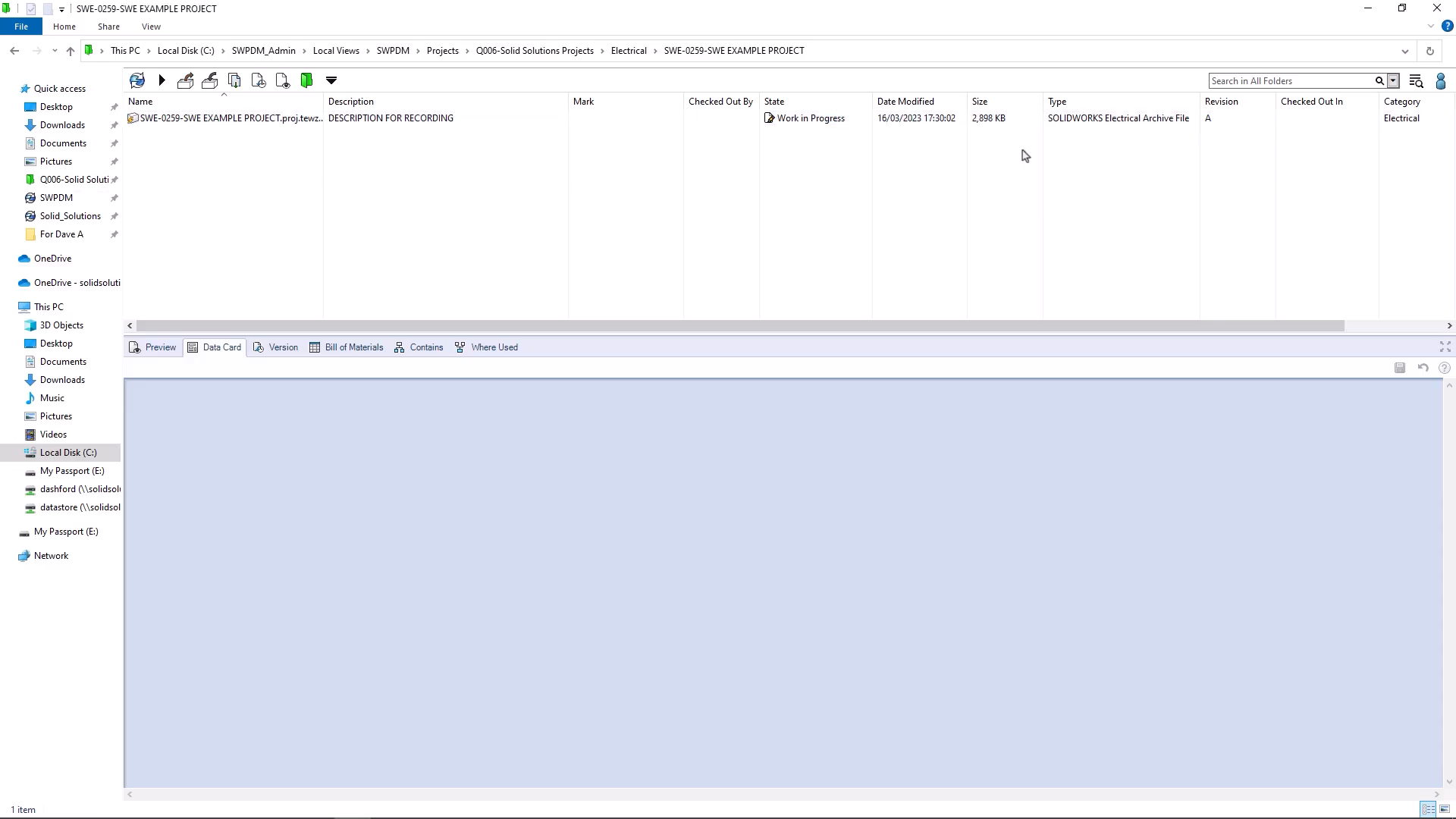
click(1431, 51)
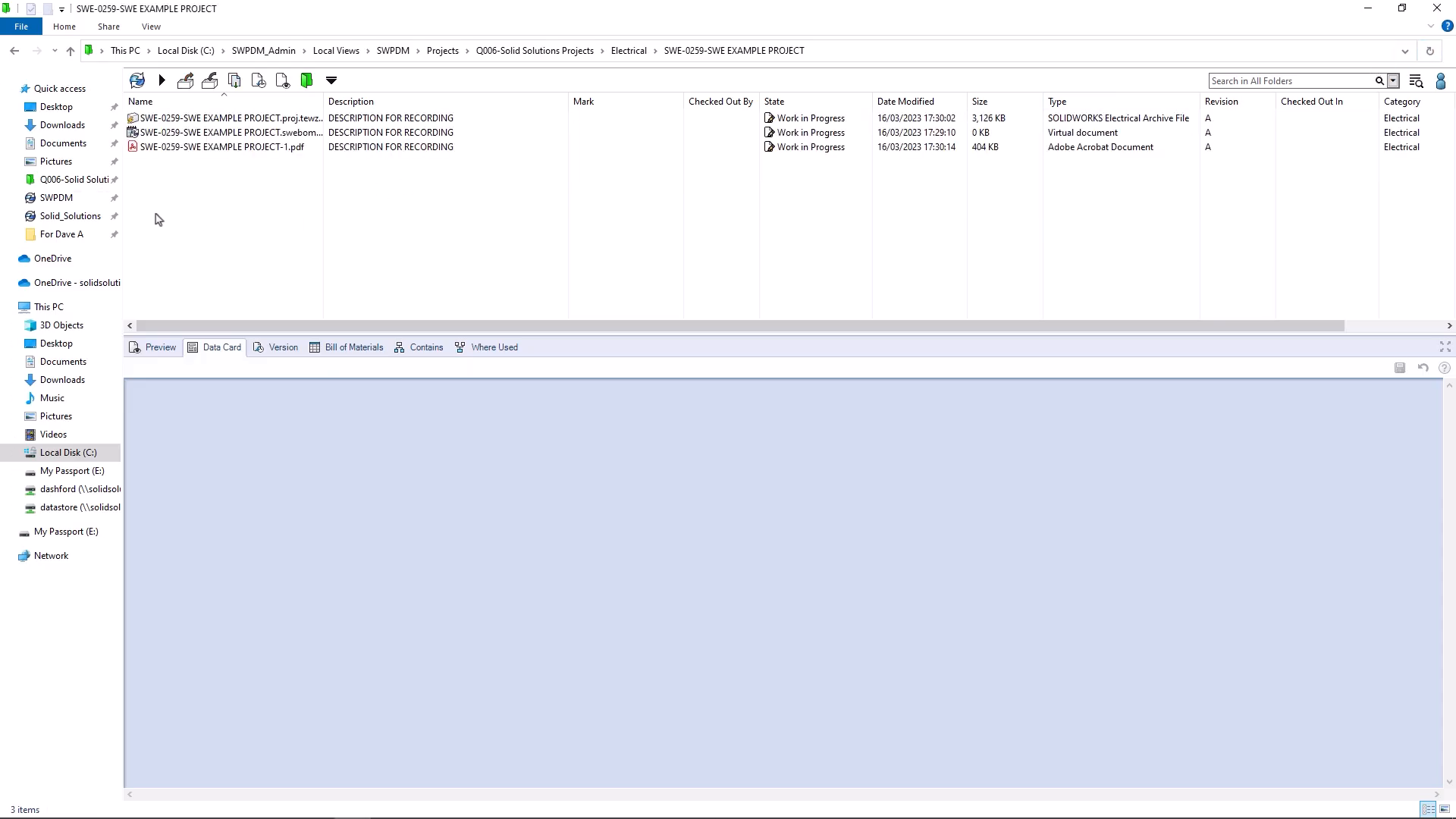
click(224, 148)
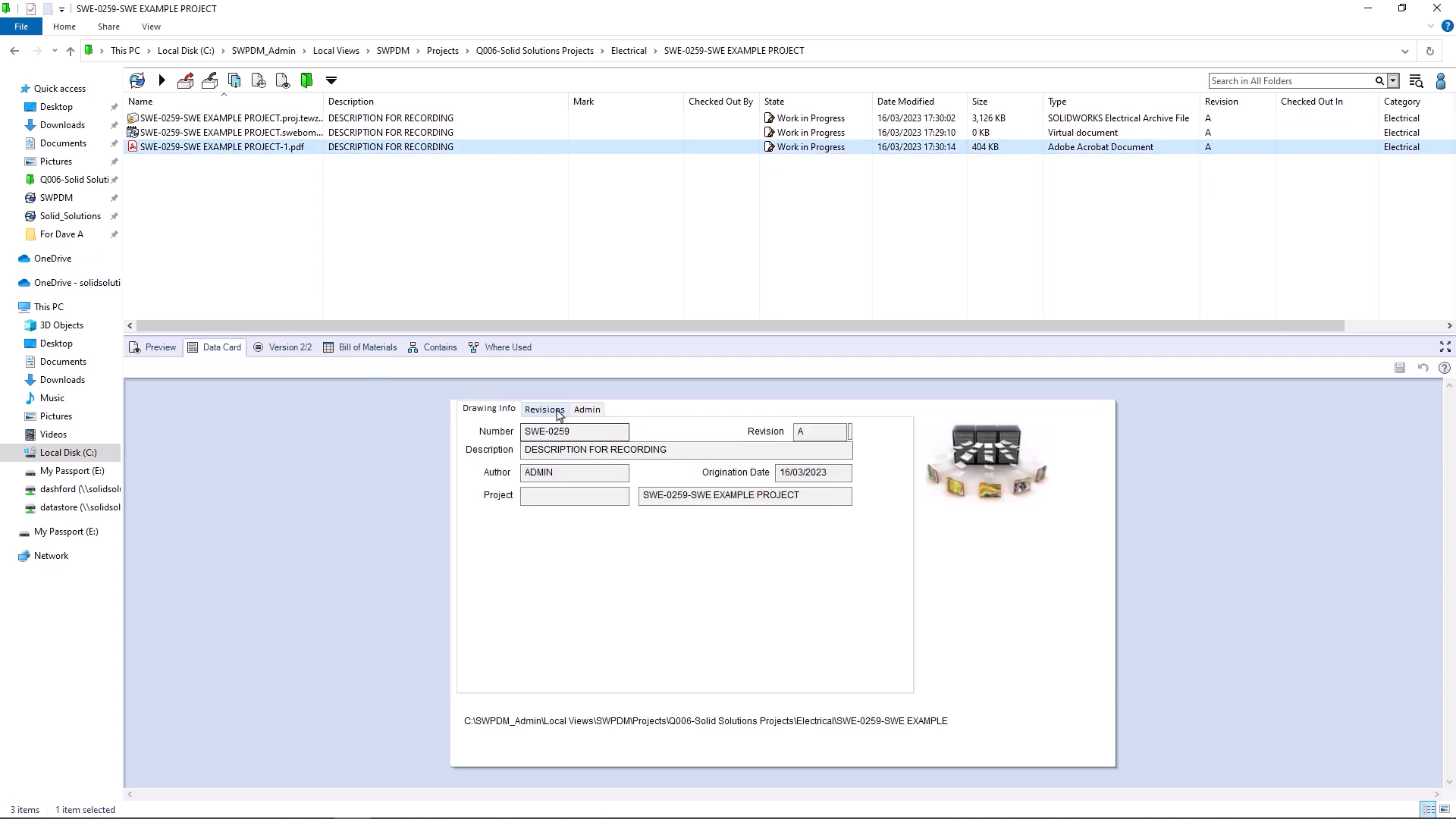
click(545, 410)
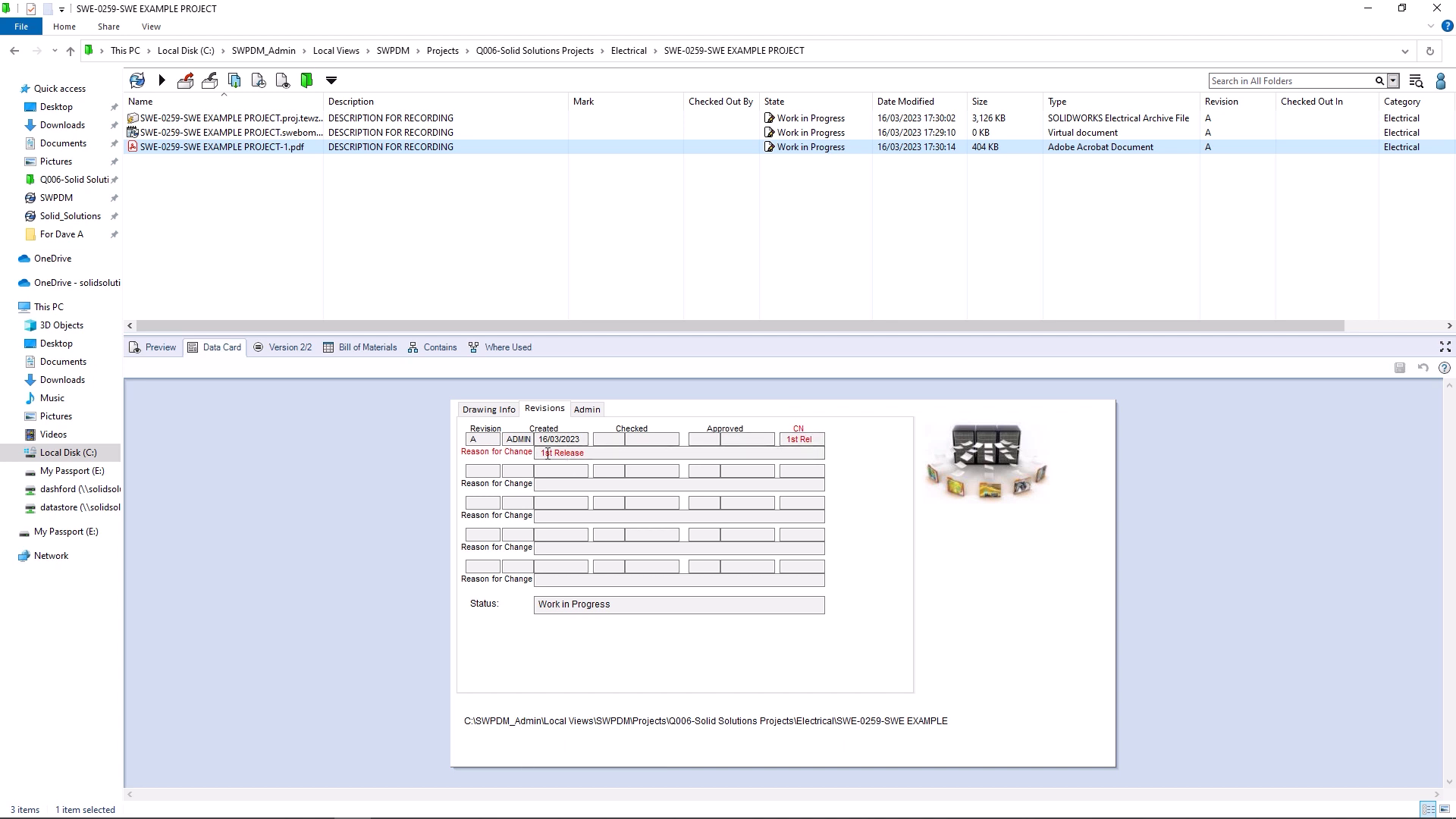
Step: Preview the project PDF in an enlarged pane and examine the revision table and PDM status in the cover page's title block
click(156, 346)
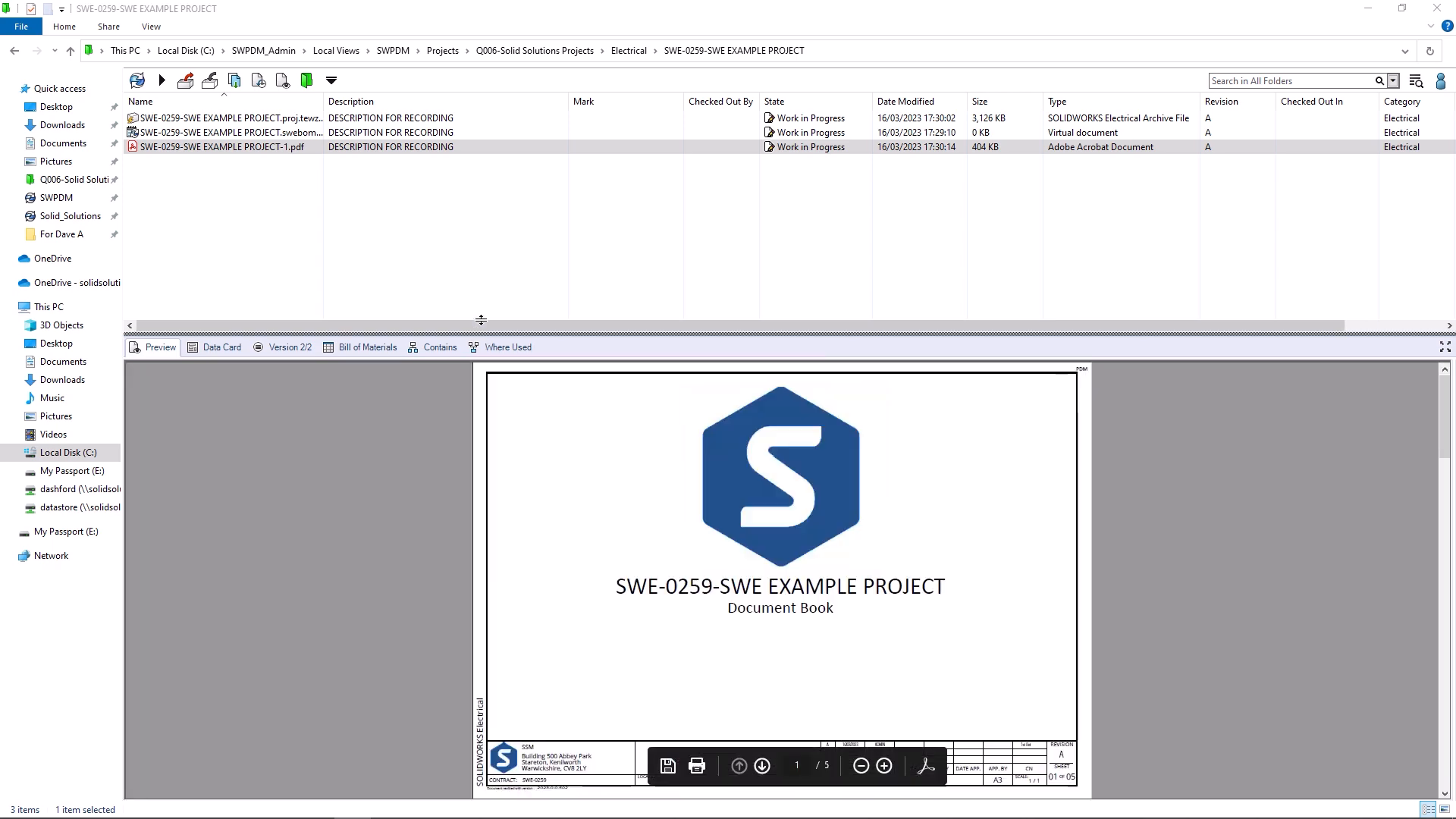
drag(480, 340, 486, 196)
ctrl+scroll(1155, 766, up, 6)
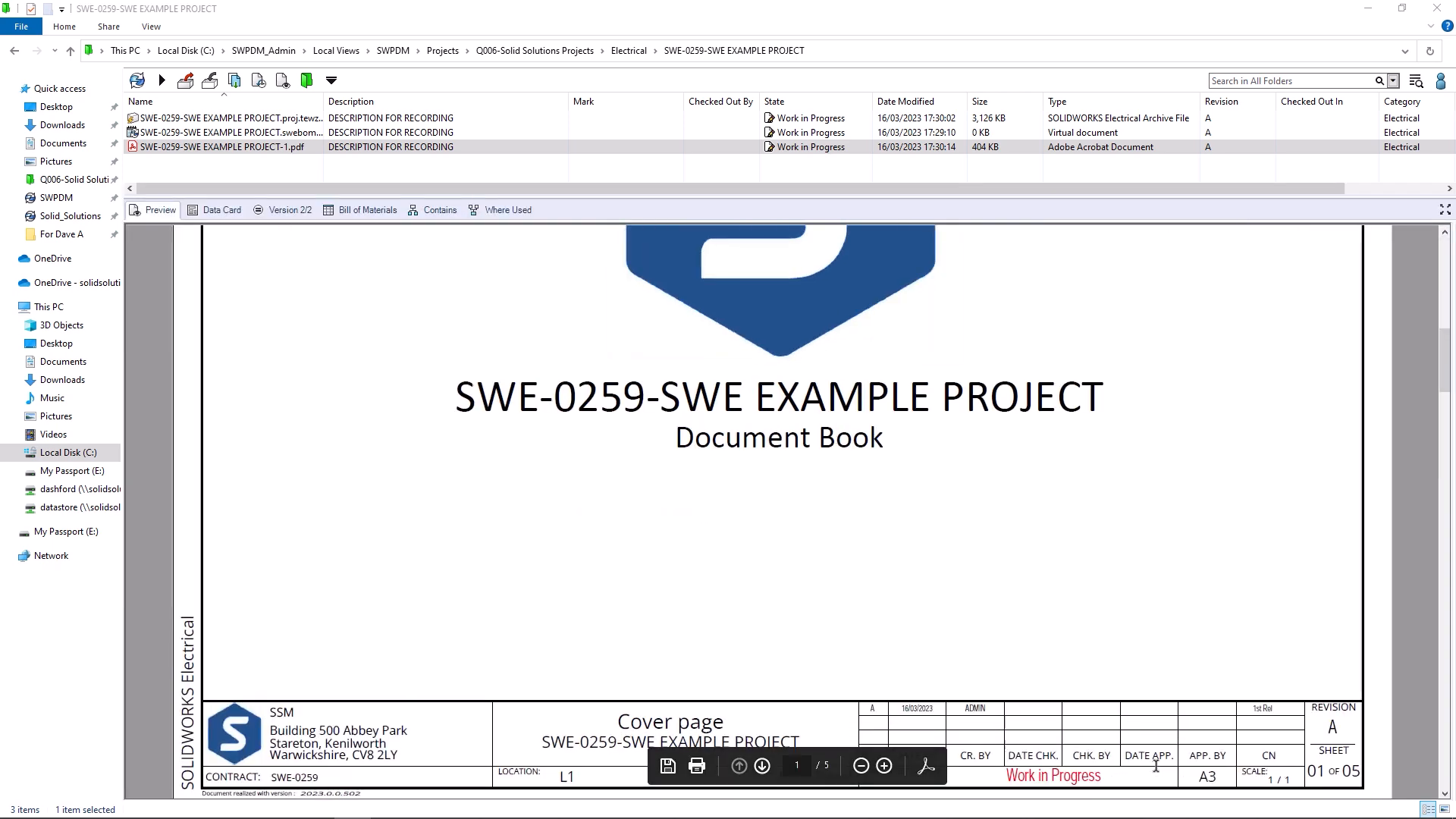
scroll(1205, 735, right, 3)
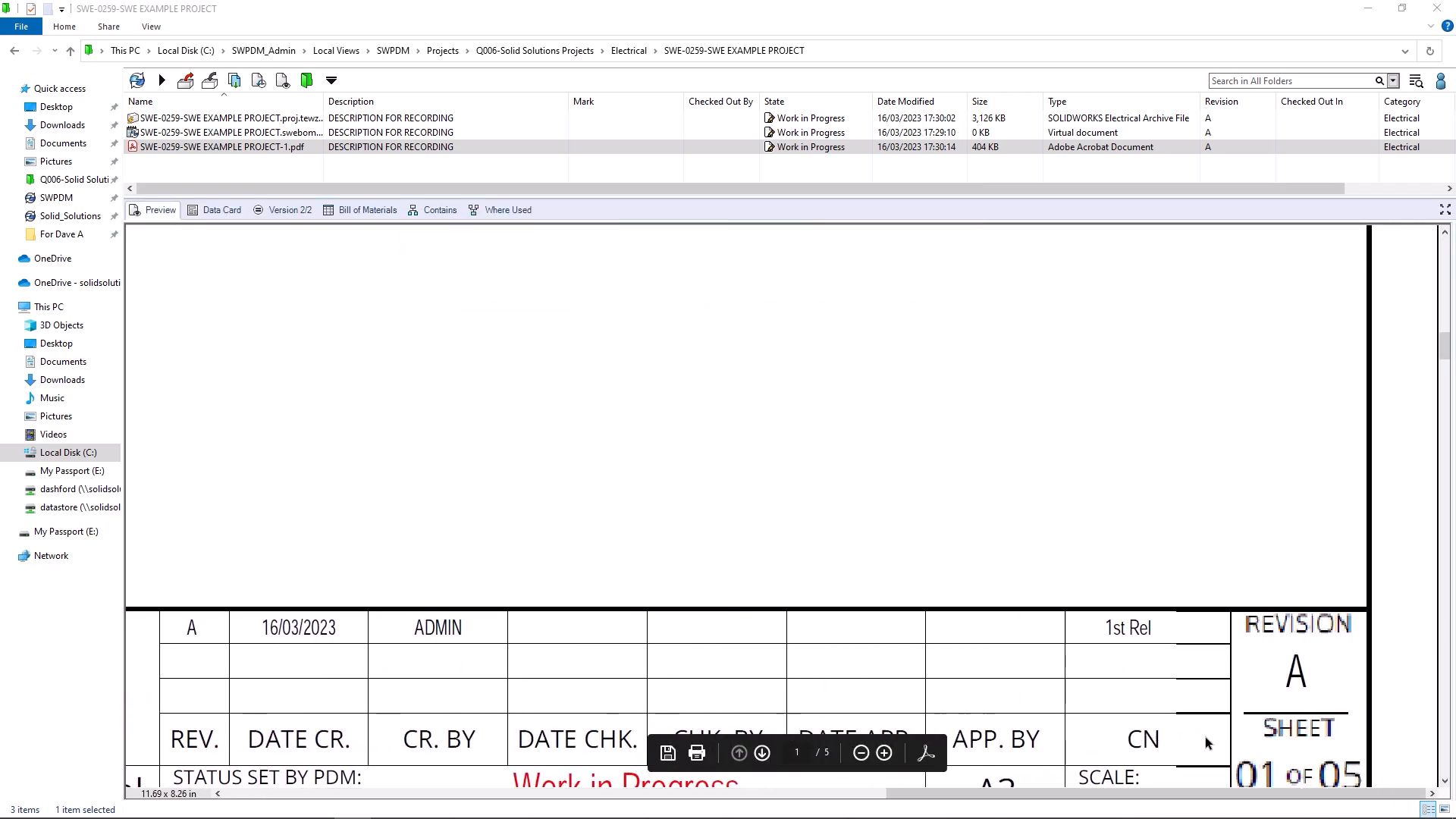
scroll(1191, 730, down, 1)
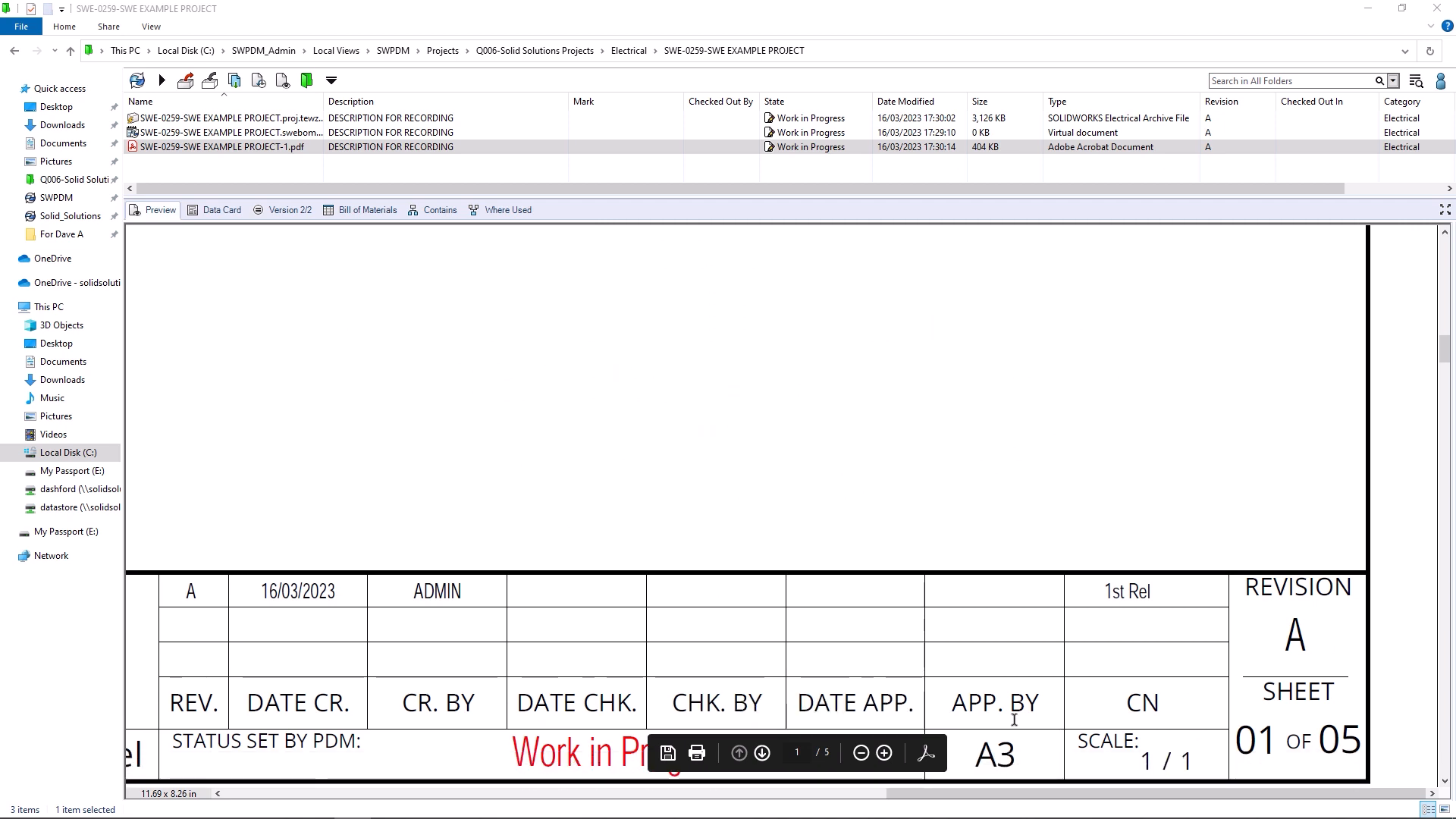
scroll(986, 717, down, 2)
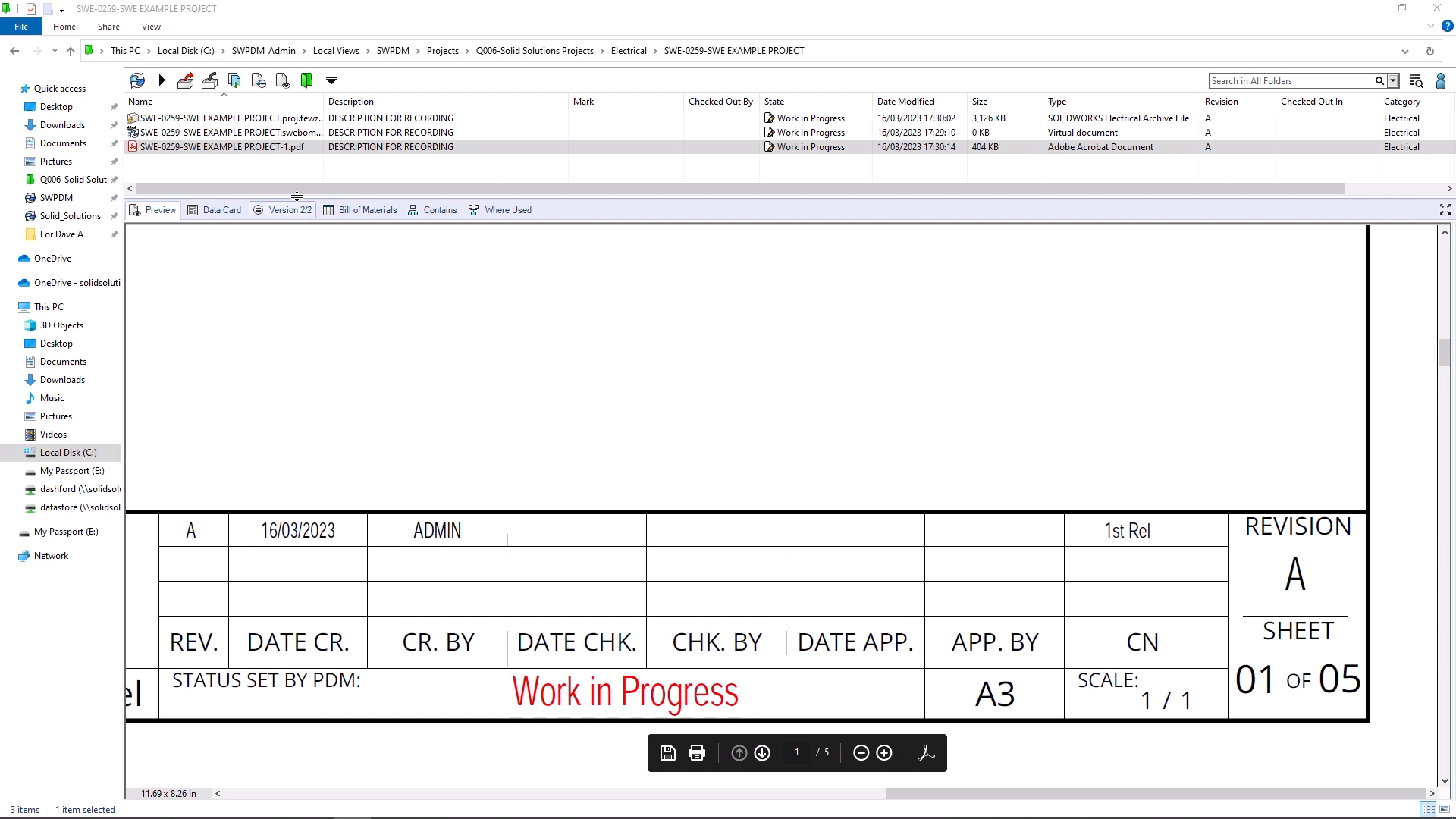
Step: Show the bill of materials of the project's swebom virtual document as Top Level Only
click(245, 133)
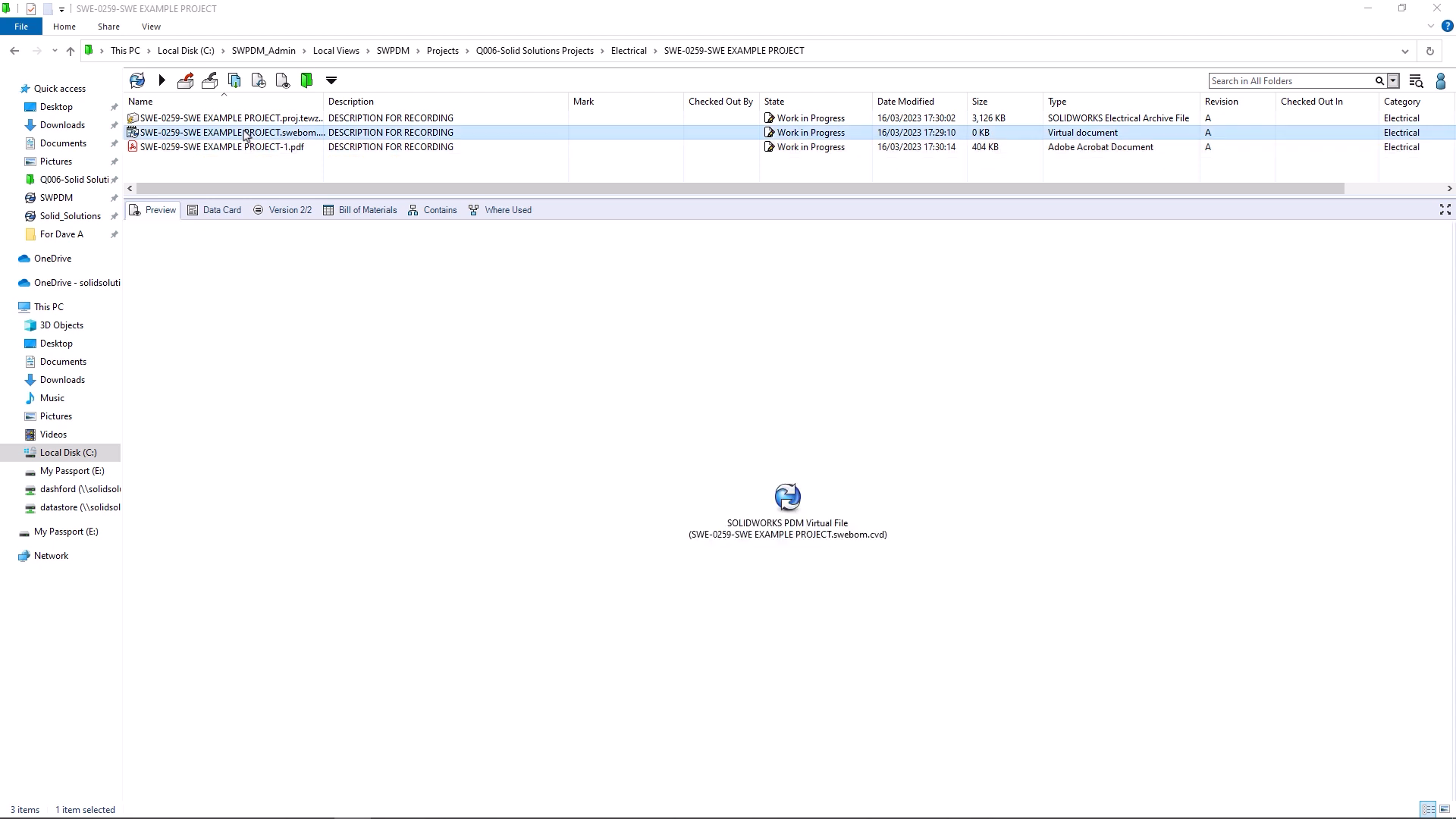
click(361, 212)
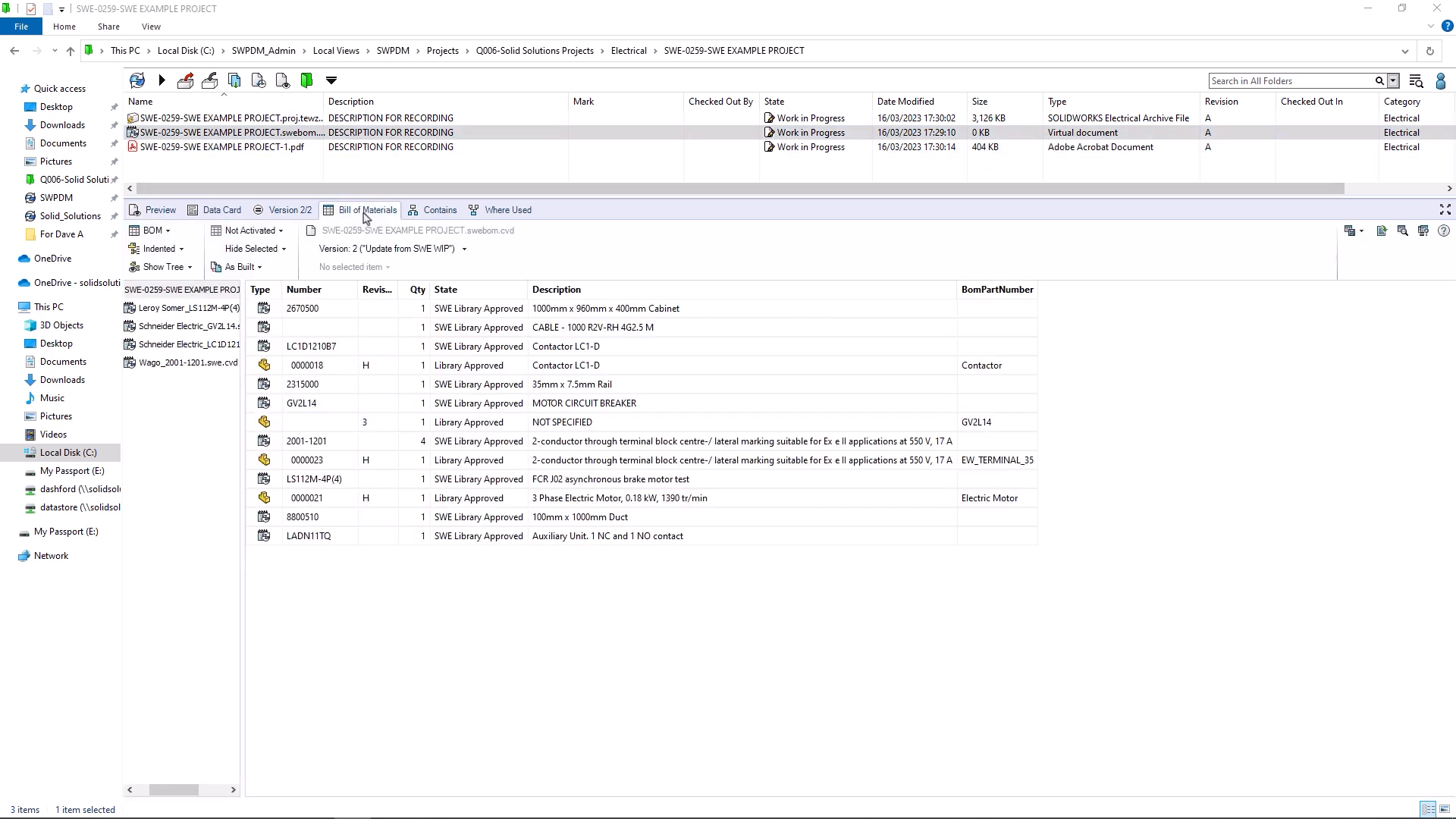
click(177, 250)
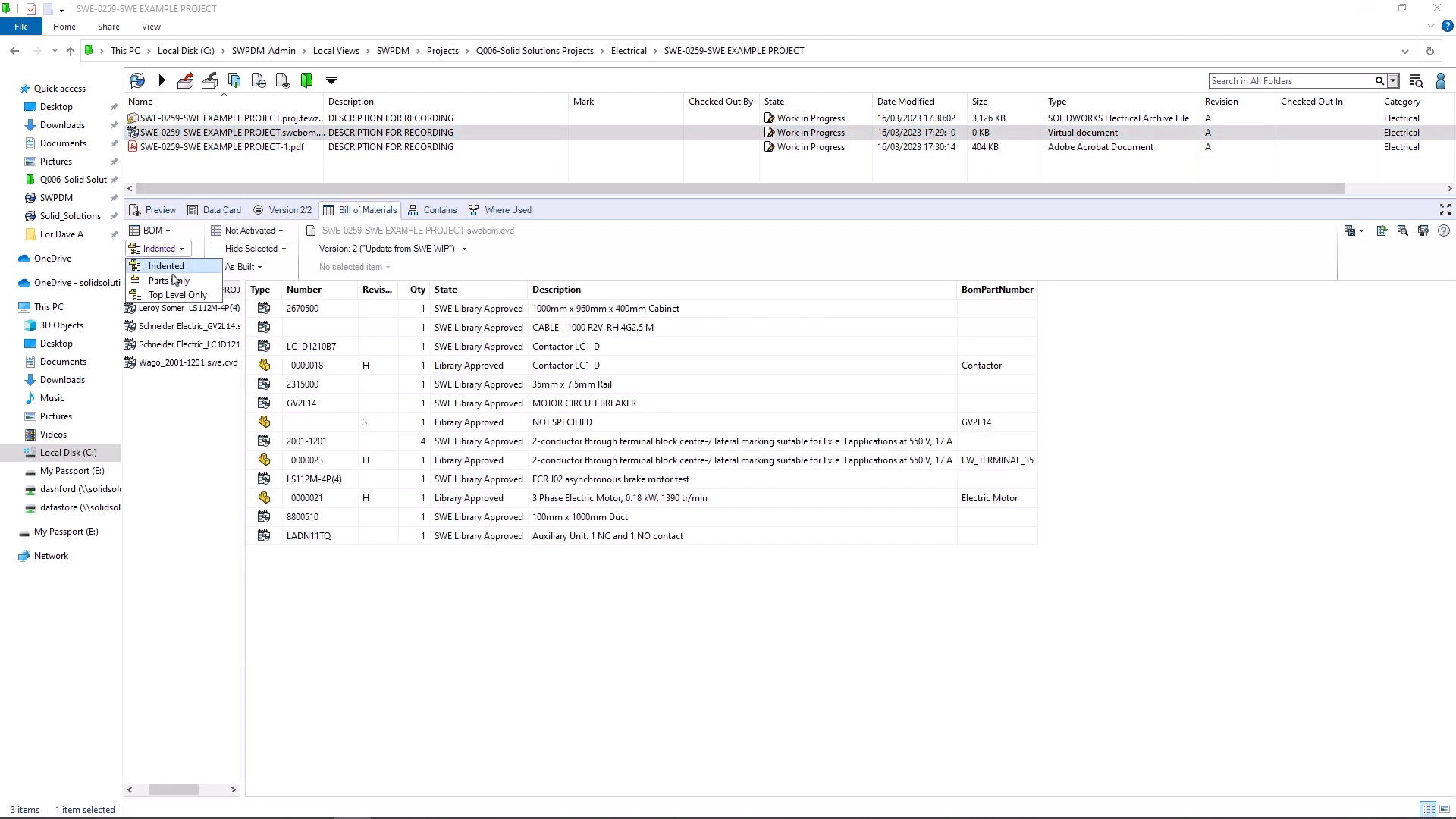
click(177, 294)
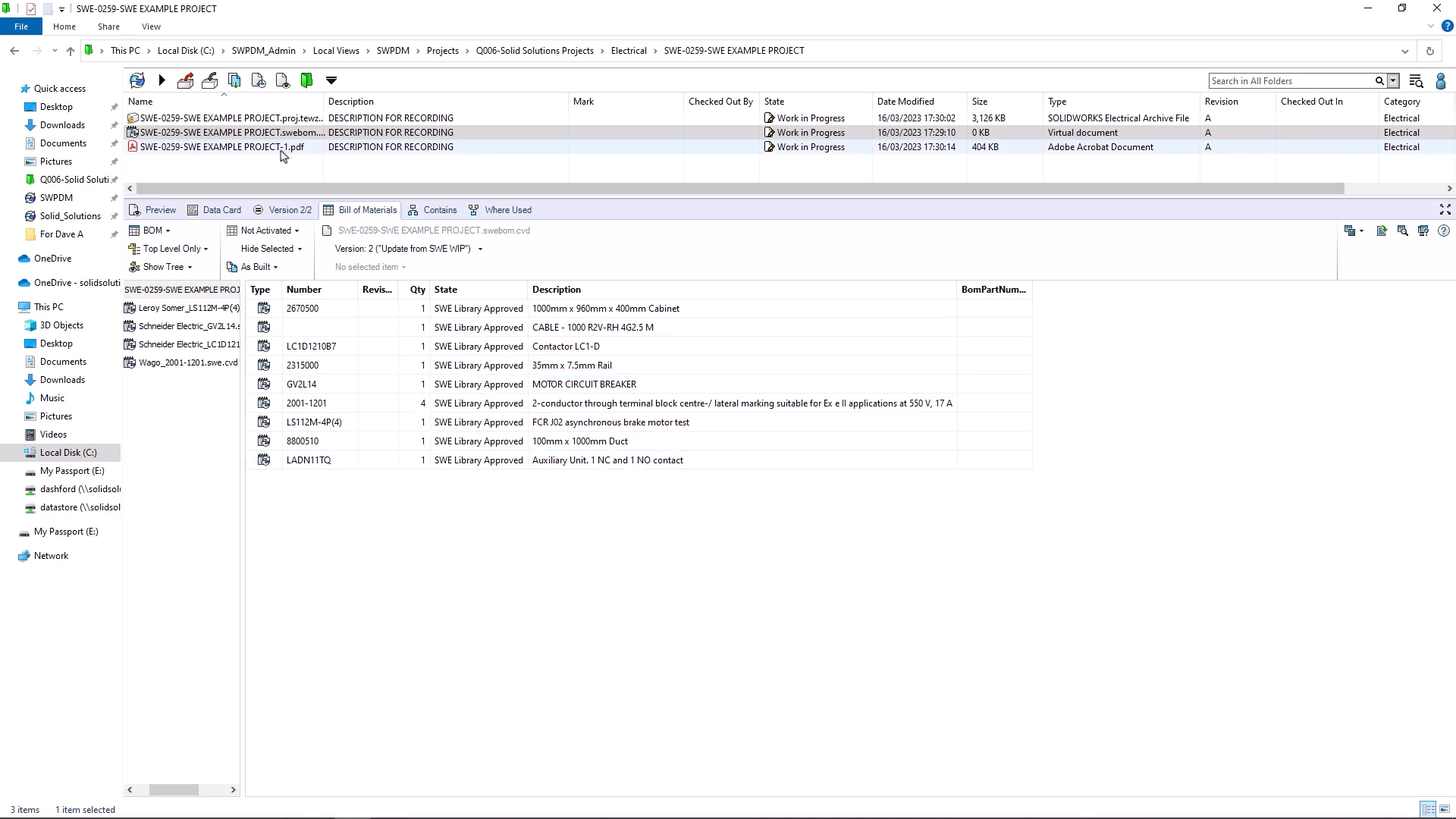
Step: Show the data card of the project's tewzip archive and view its available state changes
click(256, 124)
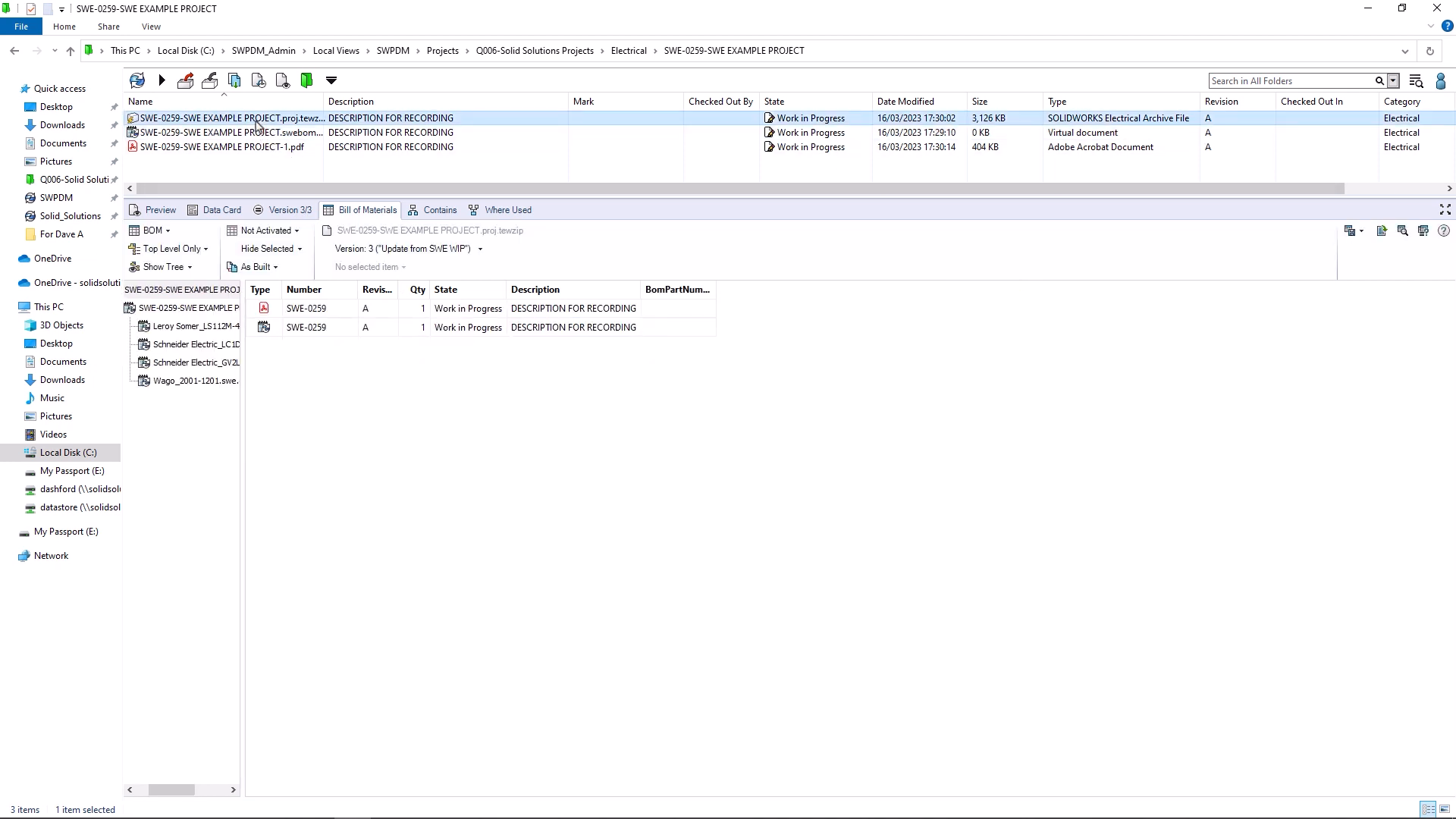
click(222, 210)
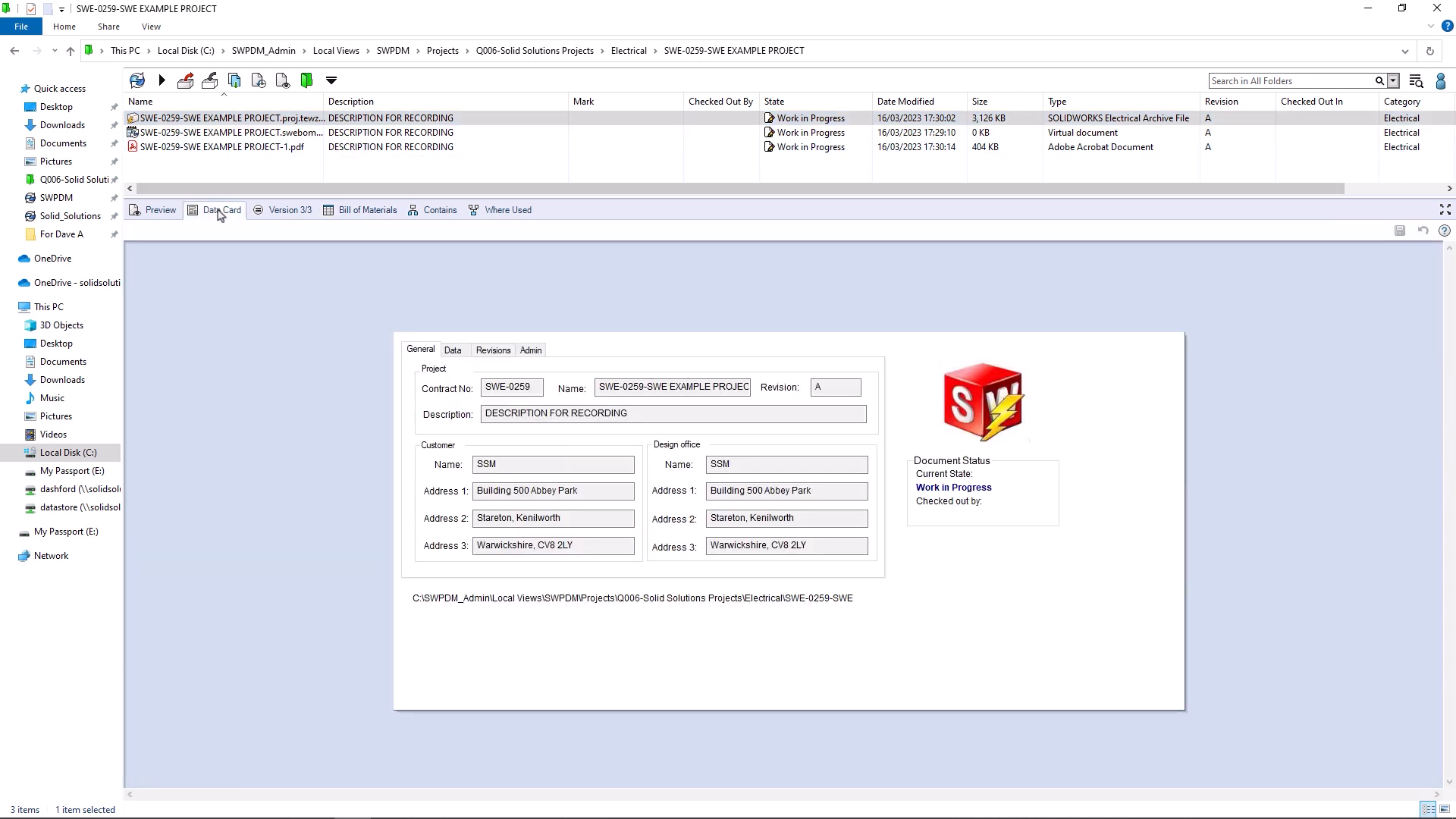
right_click(240, 120)
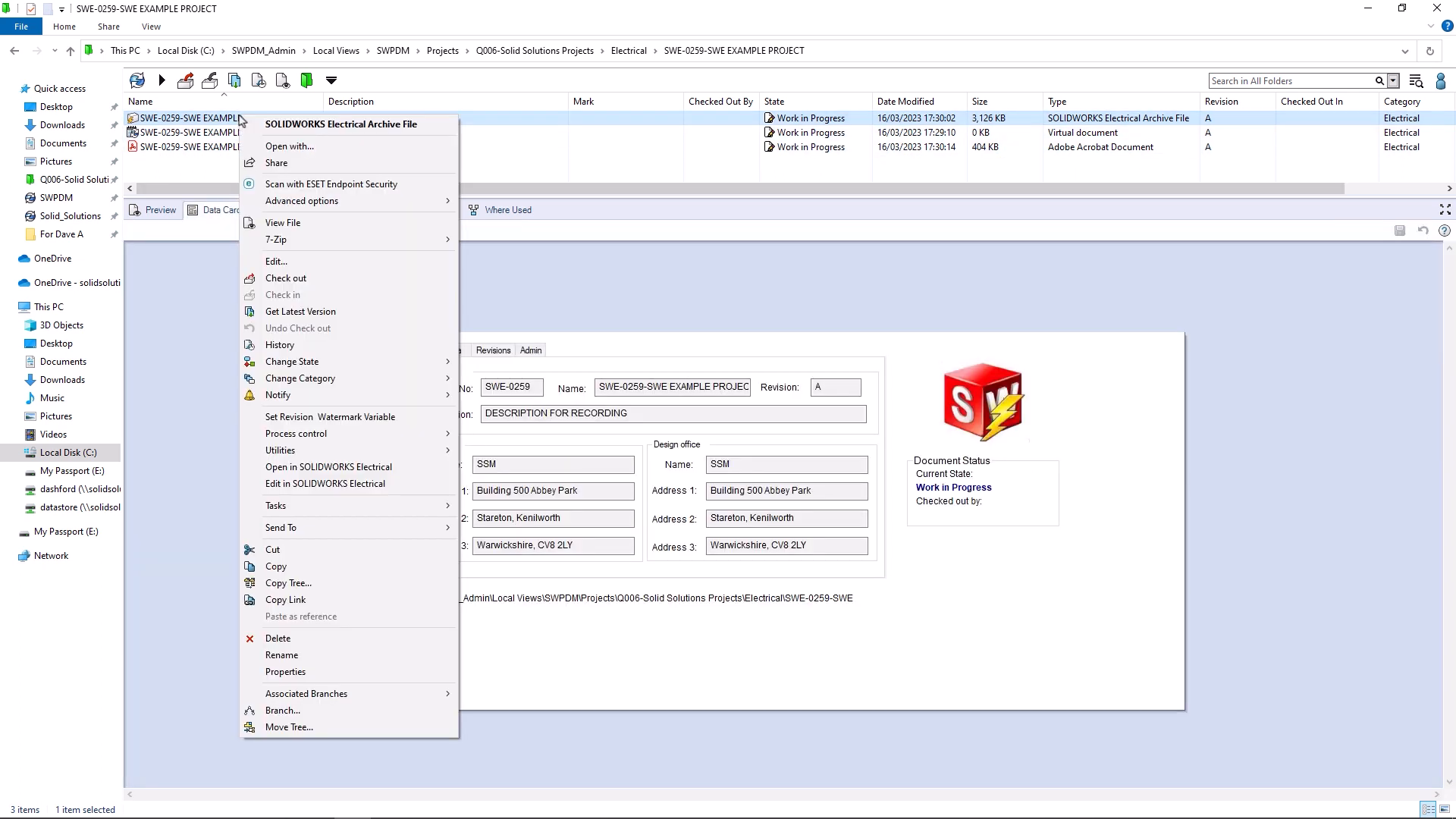
mouse_move(398, 362)
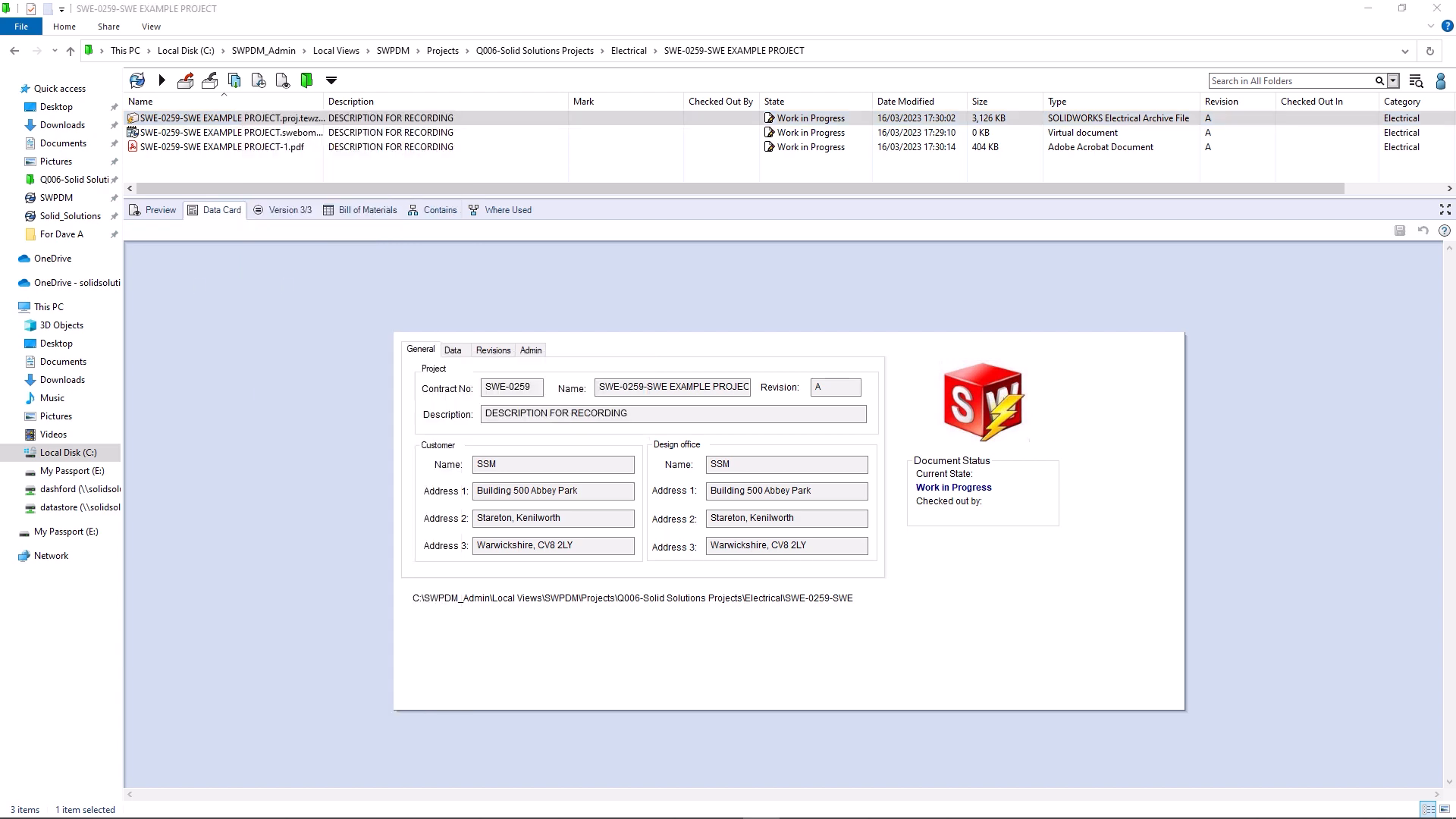
Step: Switch to SOLIDWORKS PDM Administration, enlarge its window, and examine the Electrical workflow's transitions around the Work in Progress state
drag(0, 15, 872, 50)
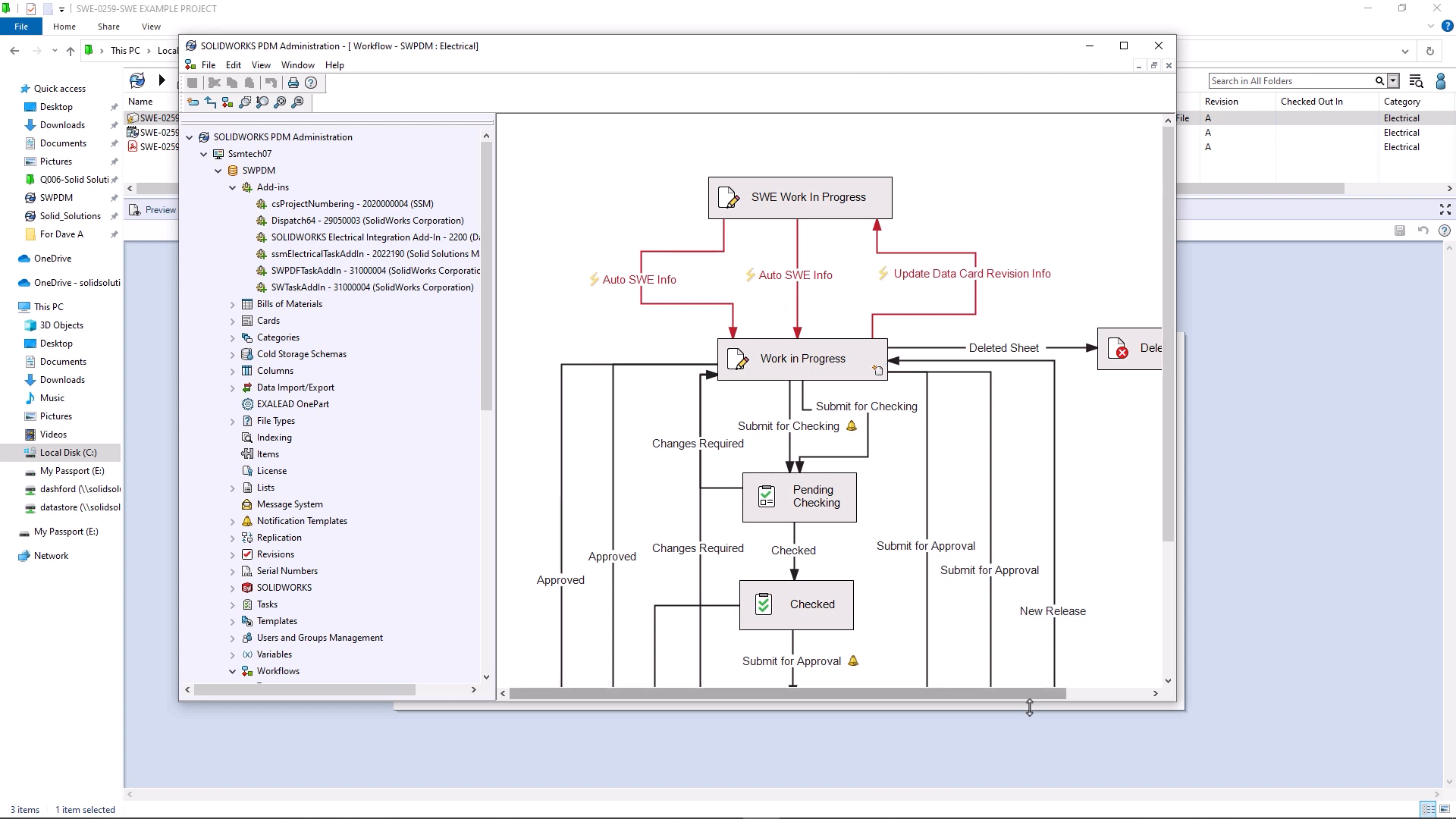
drag(1062, 703, 1062, 784)
click(815, 360)
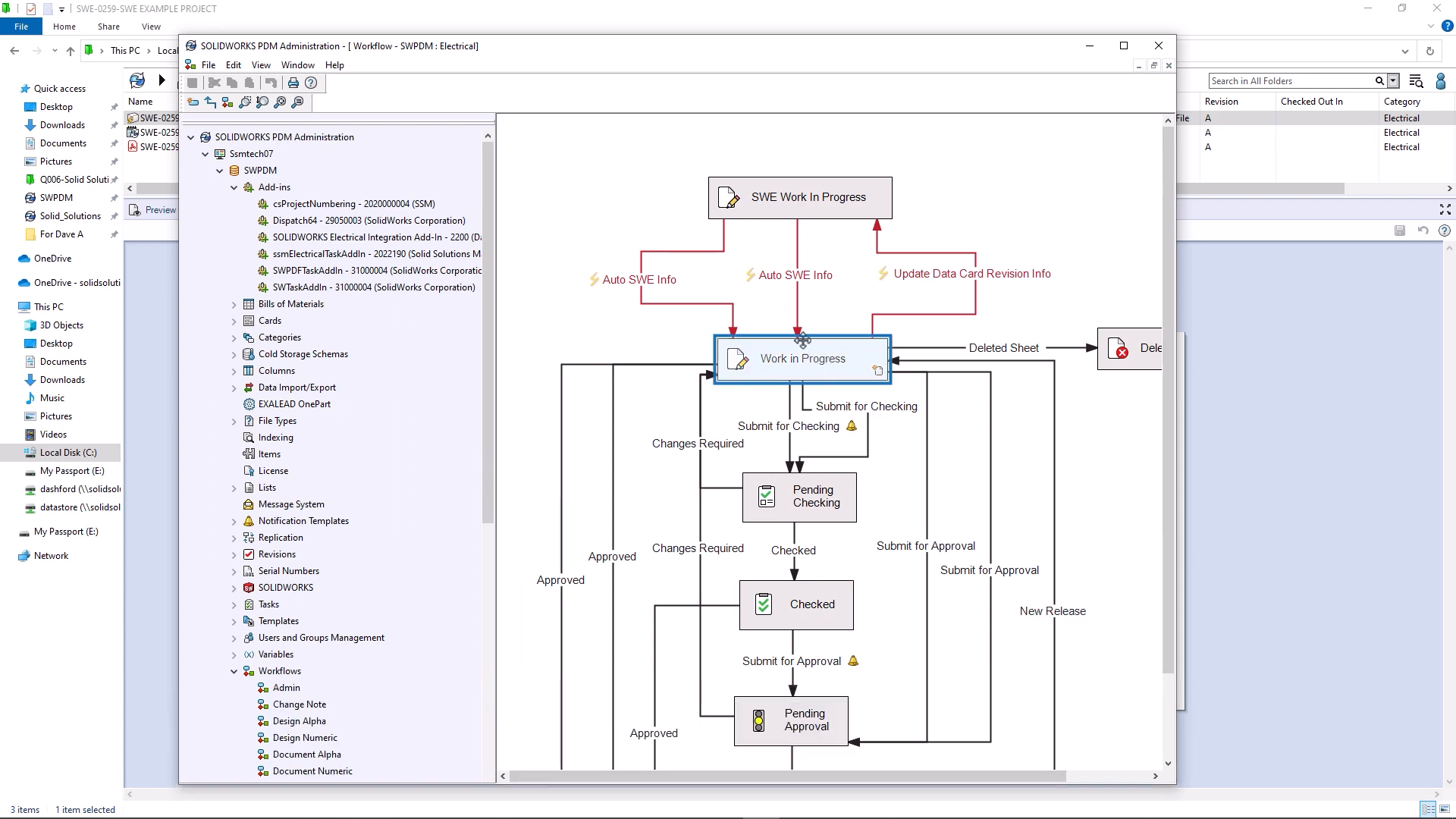
click(834, 408)
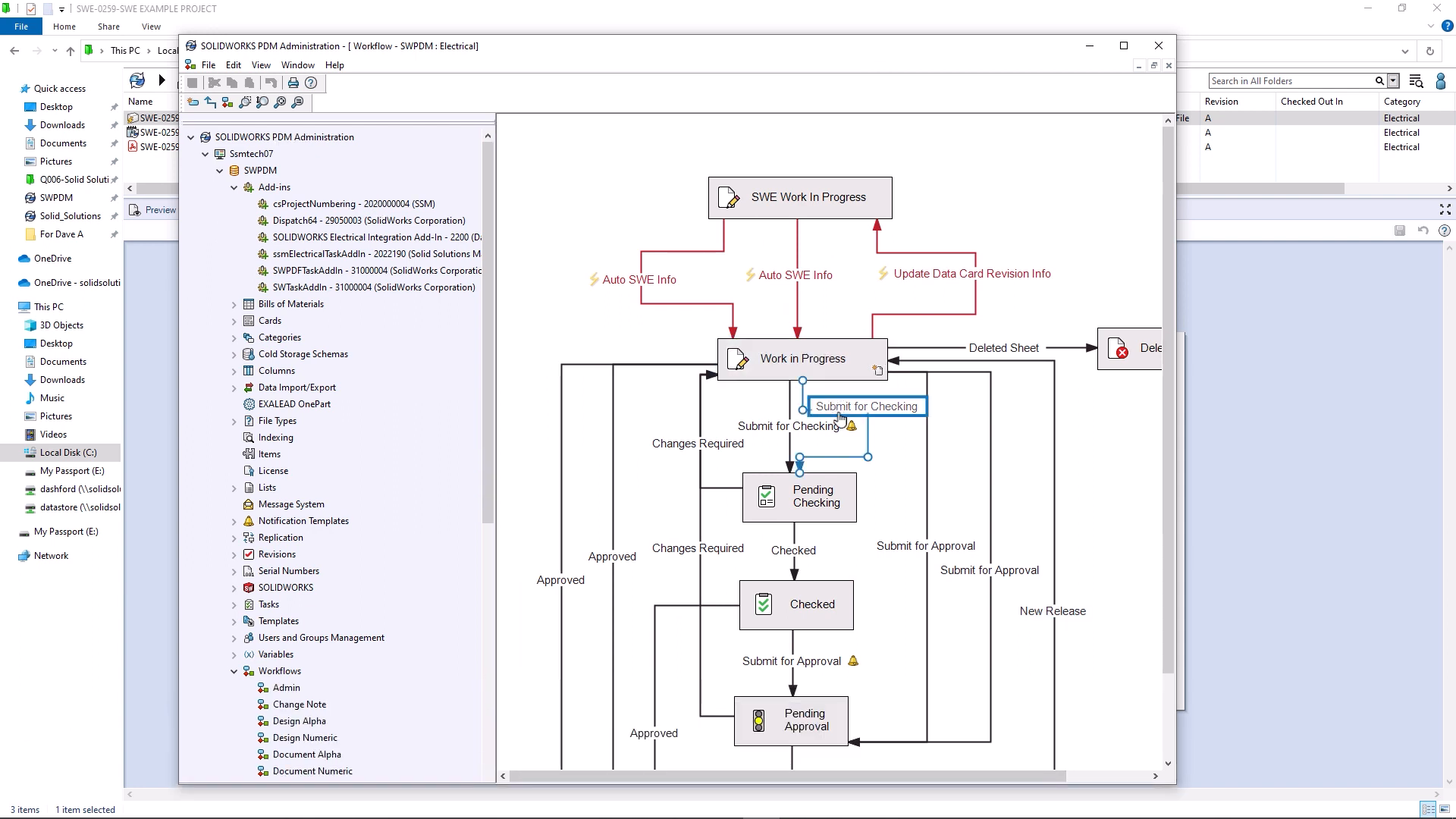
click(781, 427)
click(698, 549)
click(612, 557)
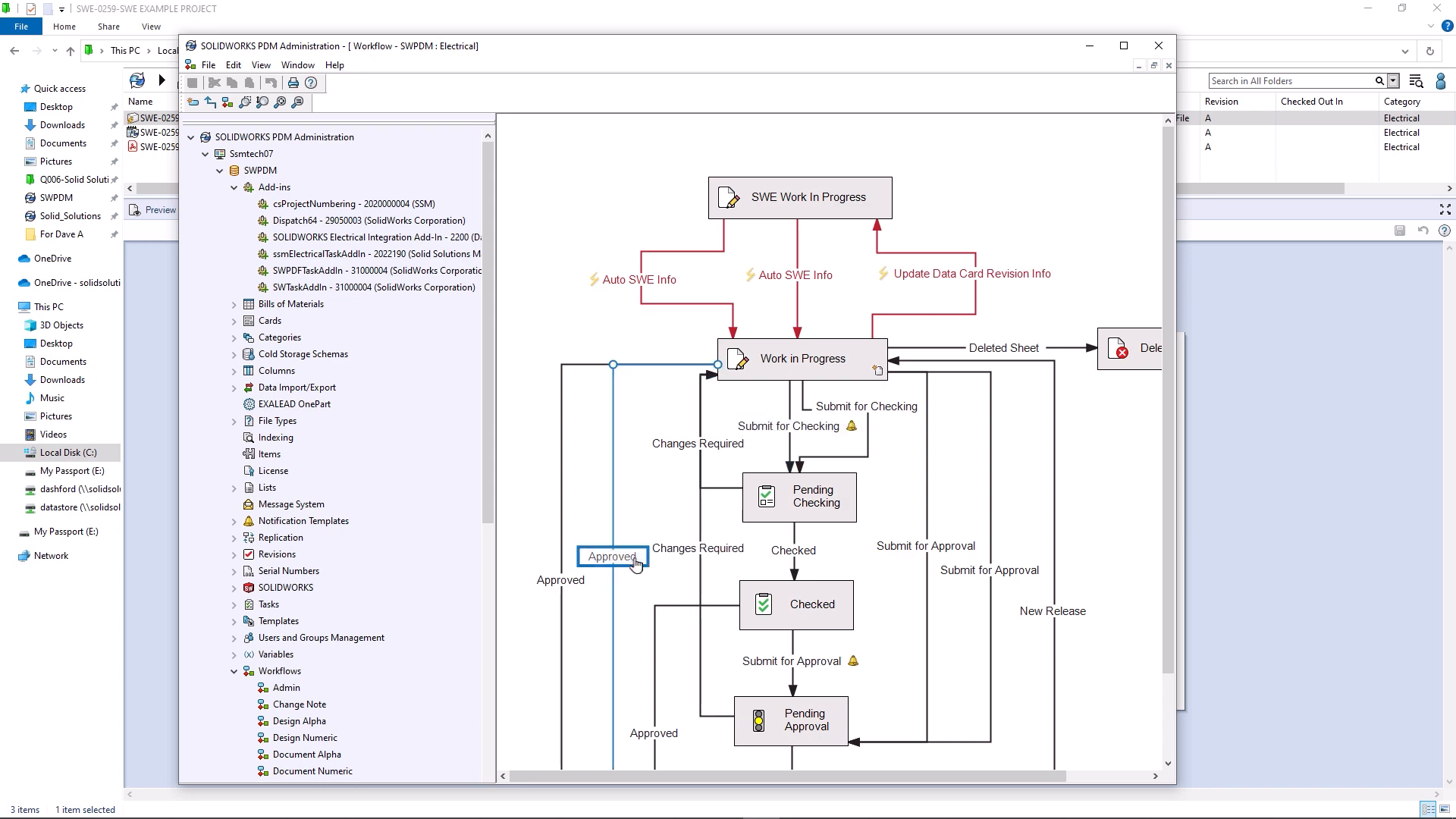
click(561, 581)
click(900, 574)
scroll(900, 574, up, 2)
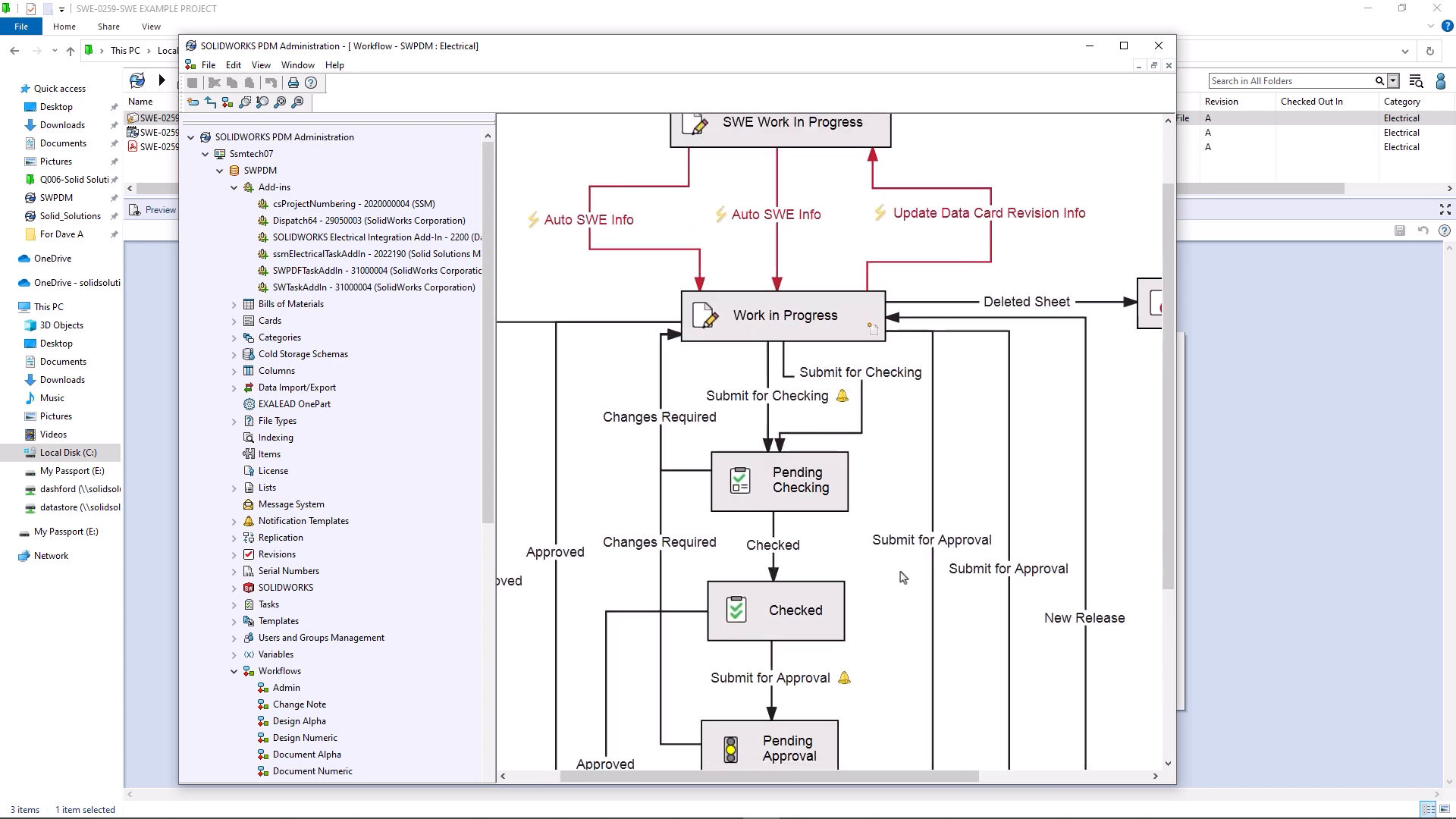
Step: Examine the Electrical workflow down to the Approved state and return to the project folder in the PDM vault view
scroll(900, 574, down, 3)
drag(1167, 497, 1152, 579)
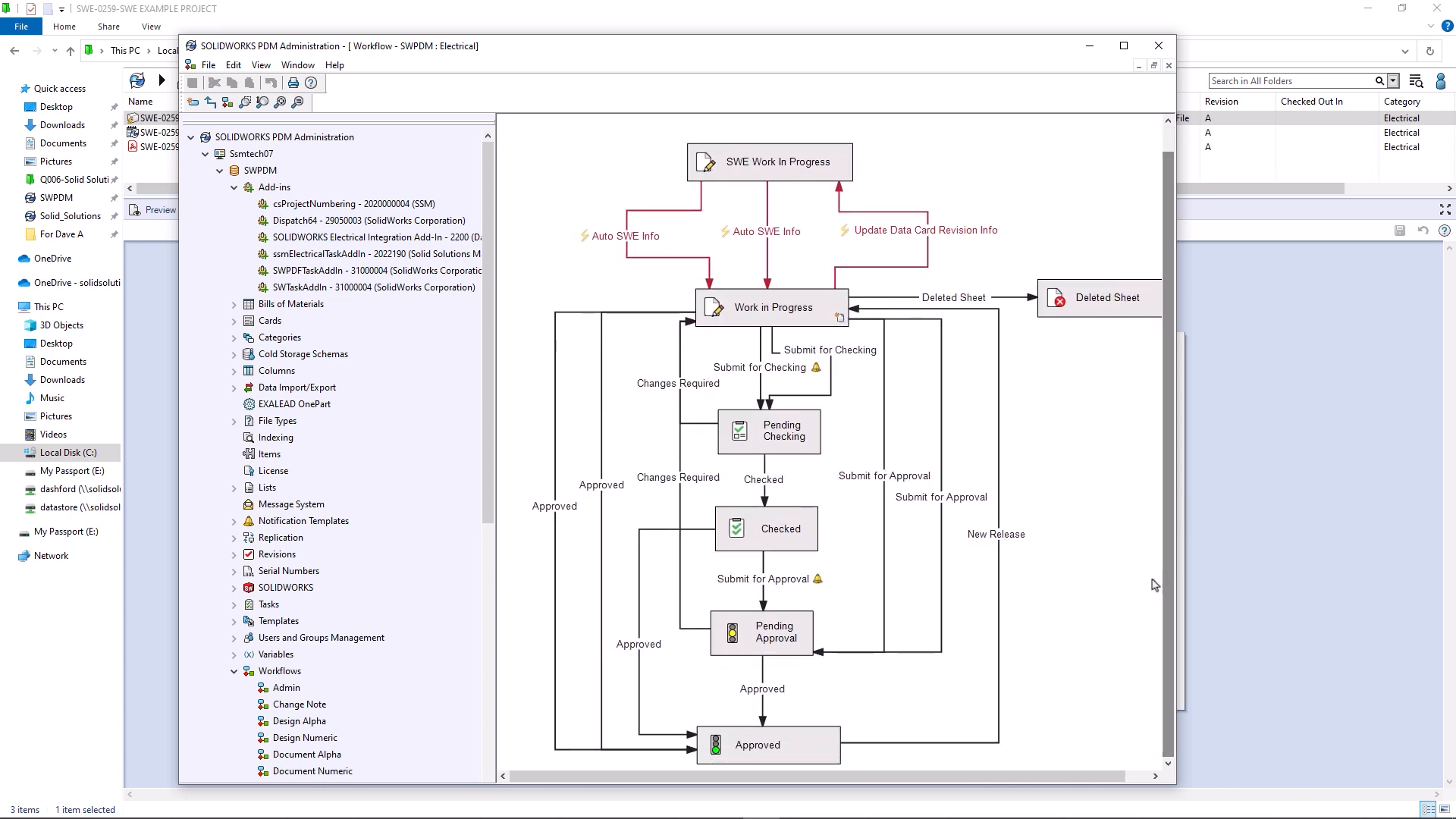
click(1090, 46)
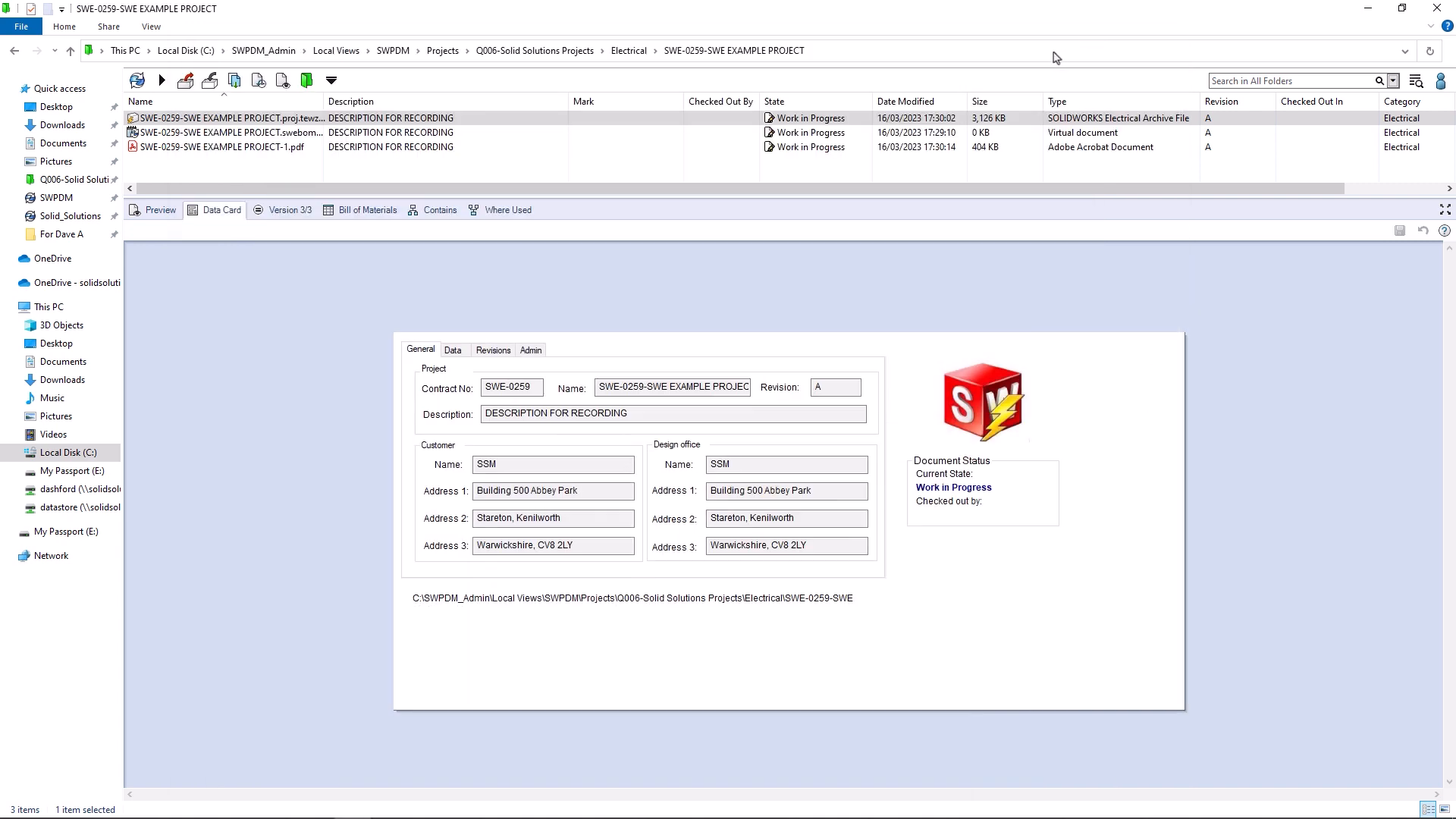
Step: Submit the project's tewzip archive and its related files for approval with the comment "PLEASE CHECK THE LATEST ITERATION OF THE DESIGN"
right_click(210, 123)
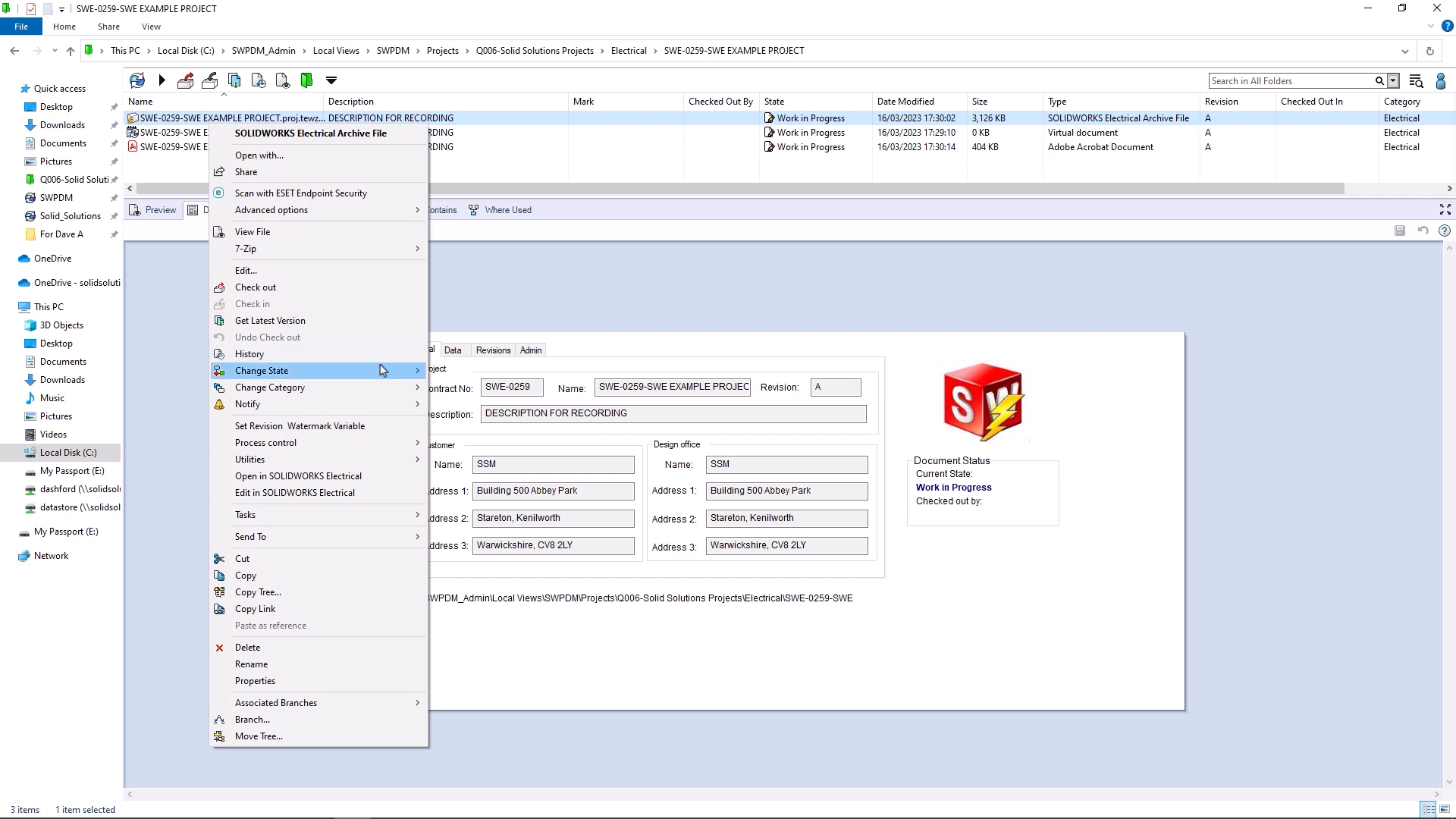
mouse_move(383, 370)
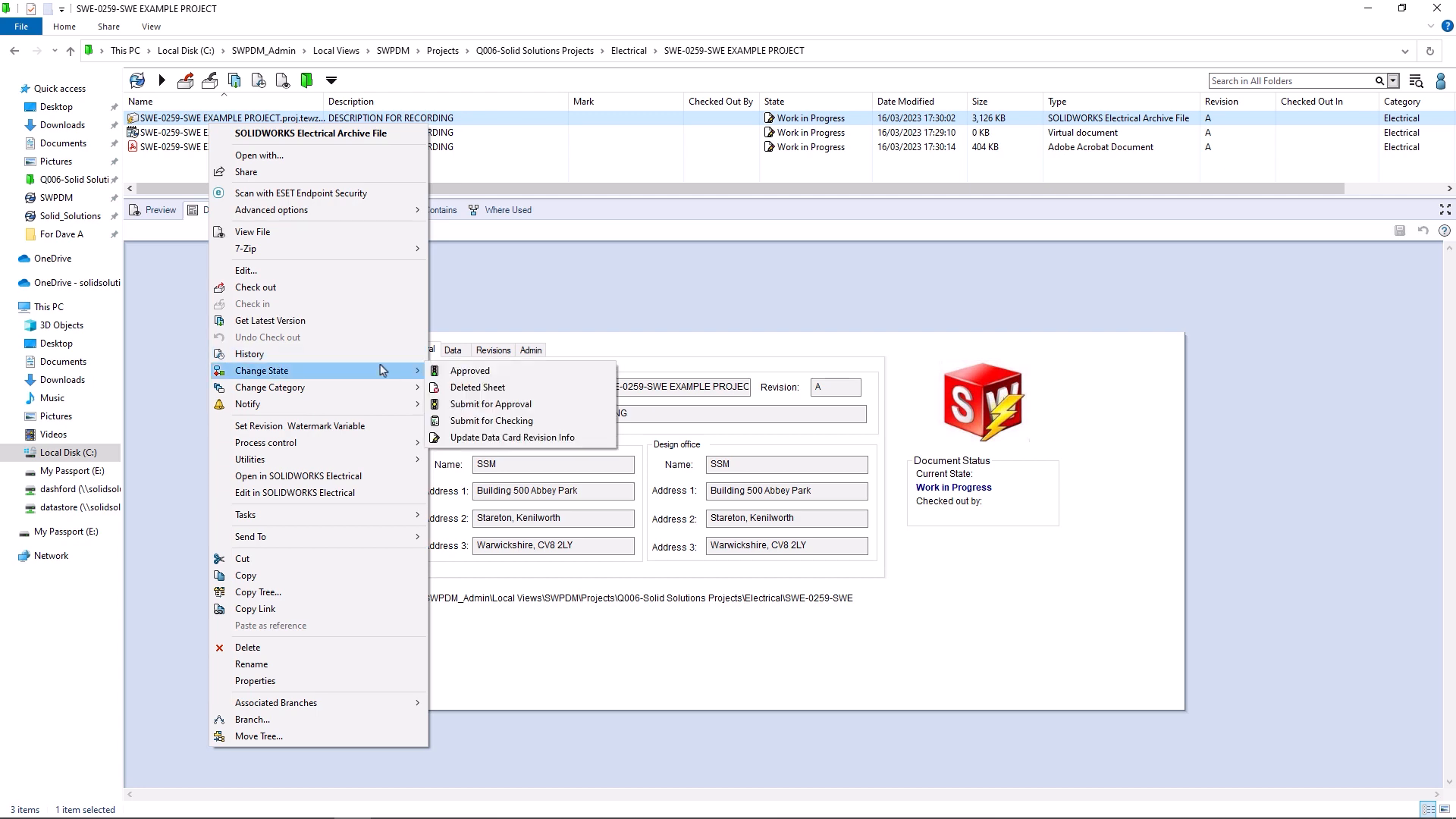
click(515, 411)
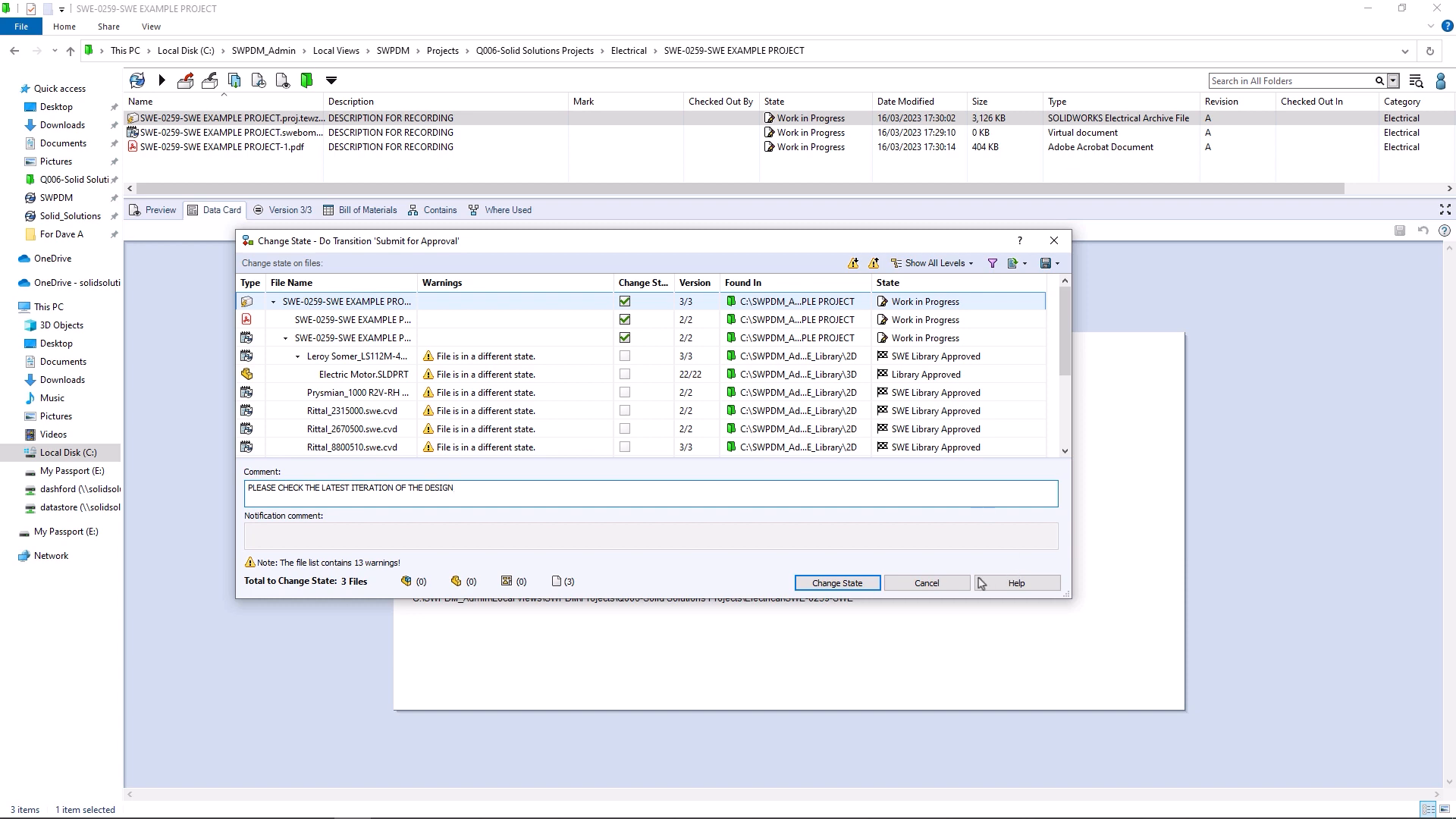
click(838, 583)
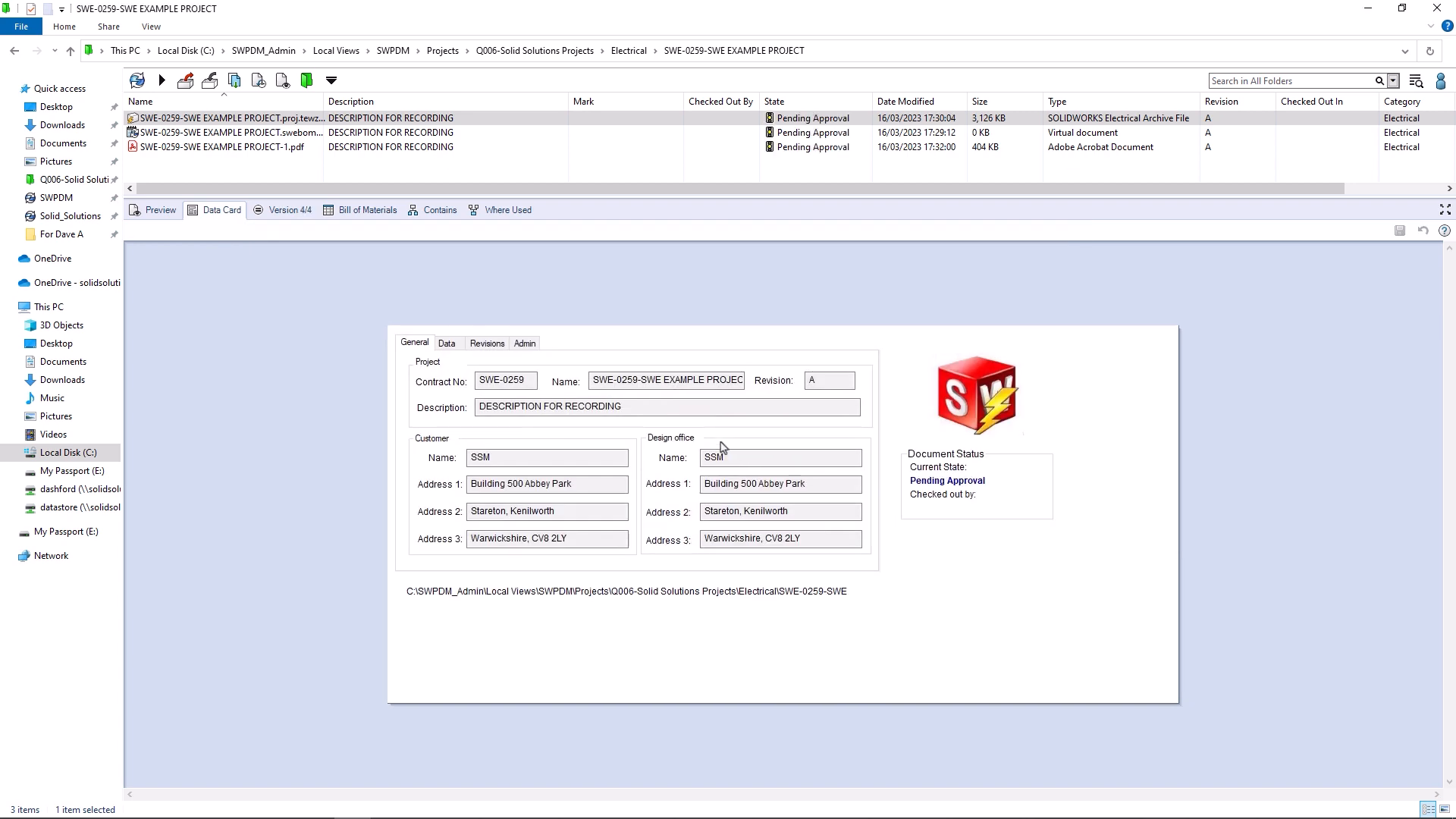
Step: Examine the revision details and checked fields on the project PDF's data card
click(268, 149)
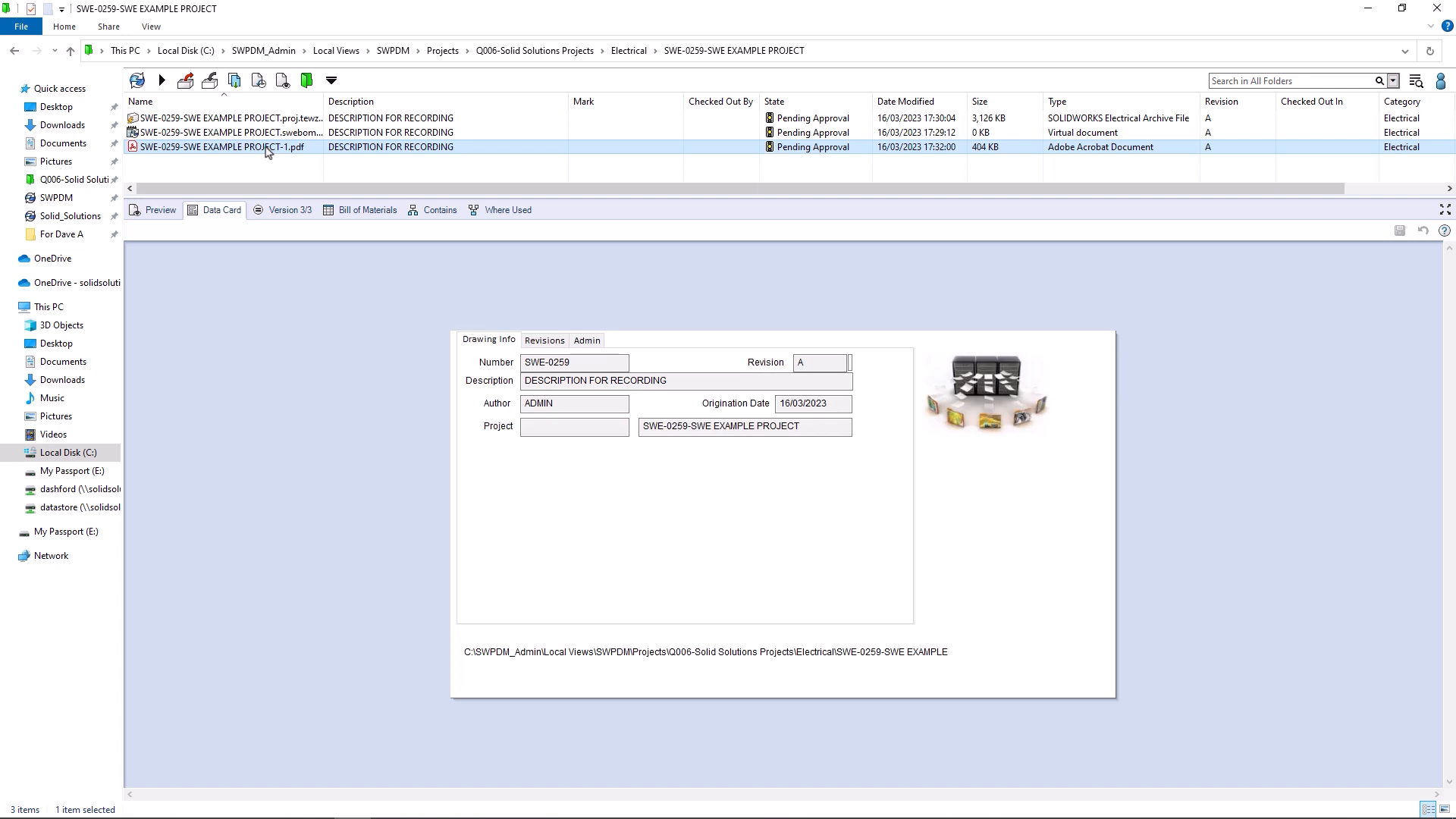
click(555, 343)
click(636, 371)
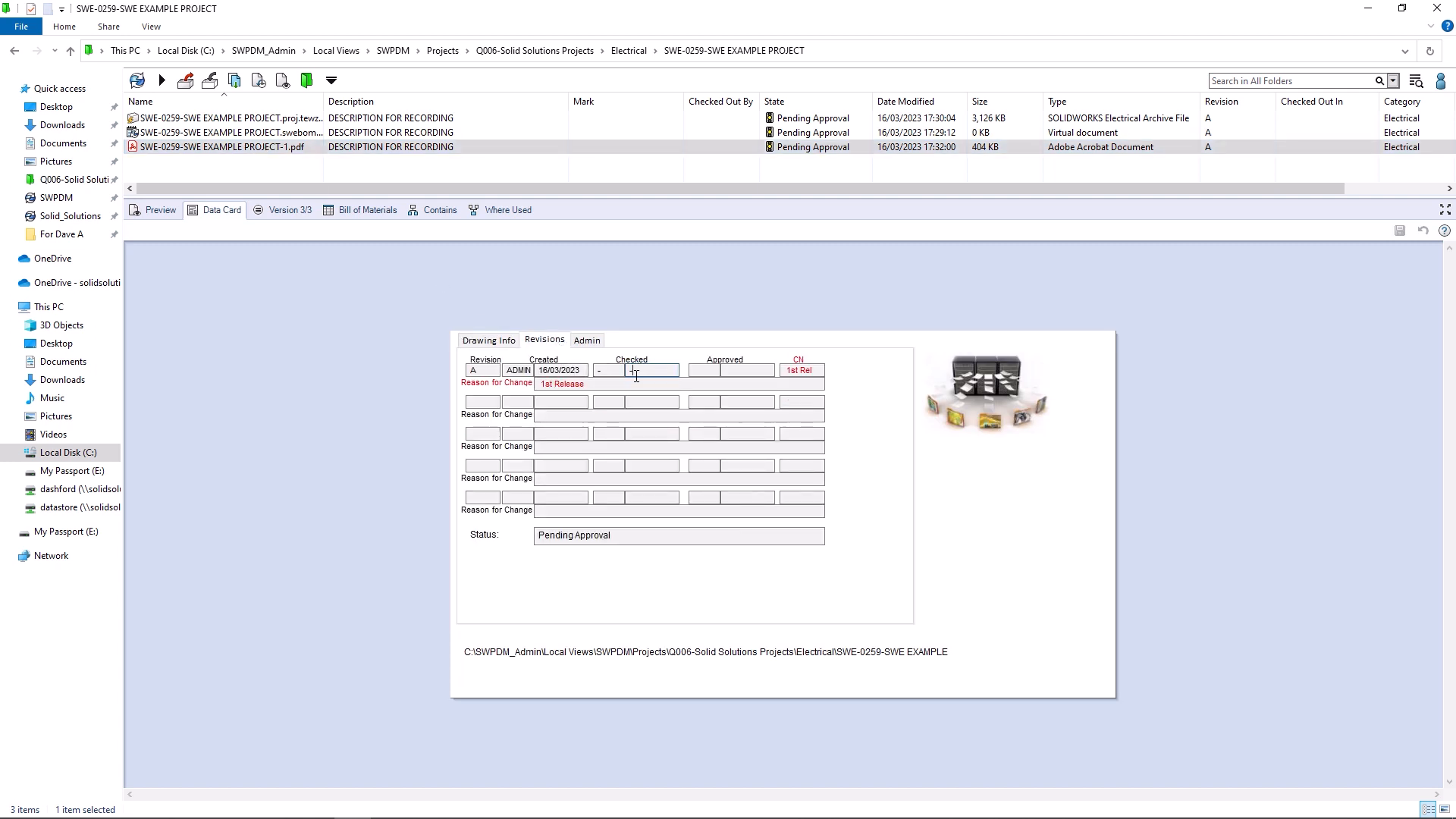
drag(607, 372, 595, 374)
click(371, 164)
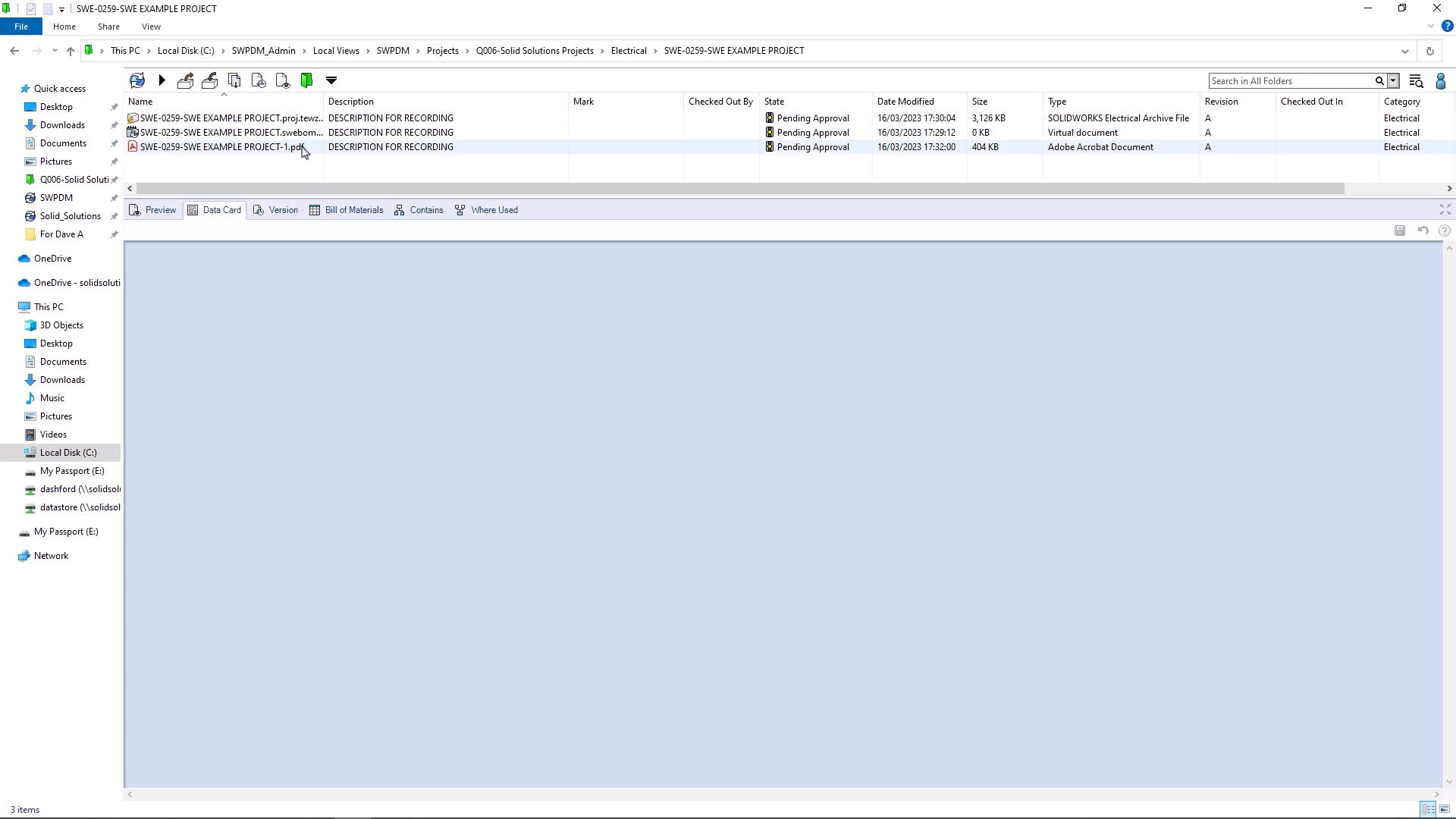
Step: Change the state of the project's tewzip archive and its related files to Approved with the comment "GREAT JOB!!"
right_click(275, 122)
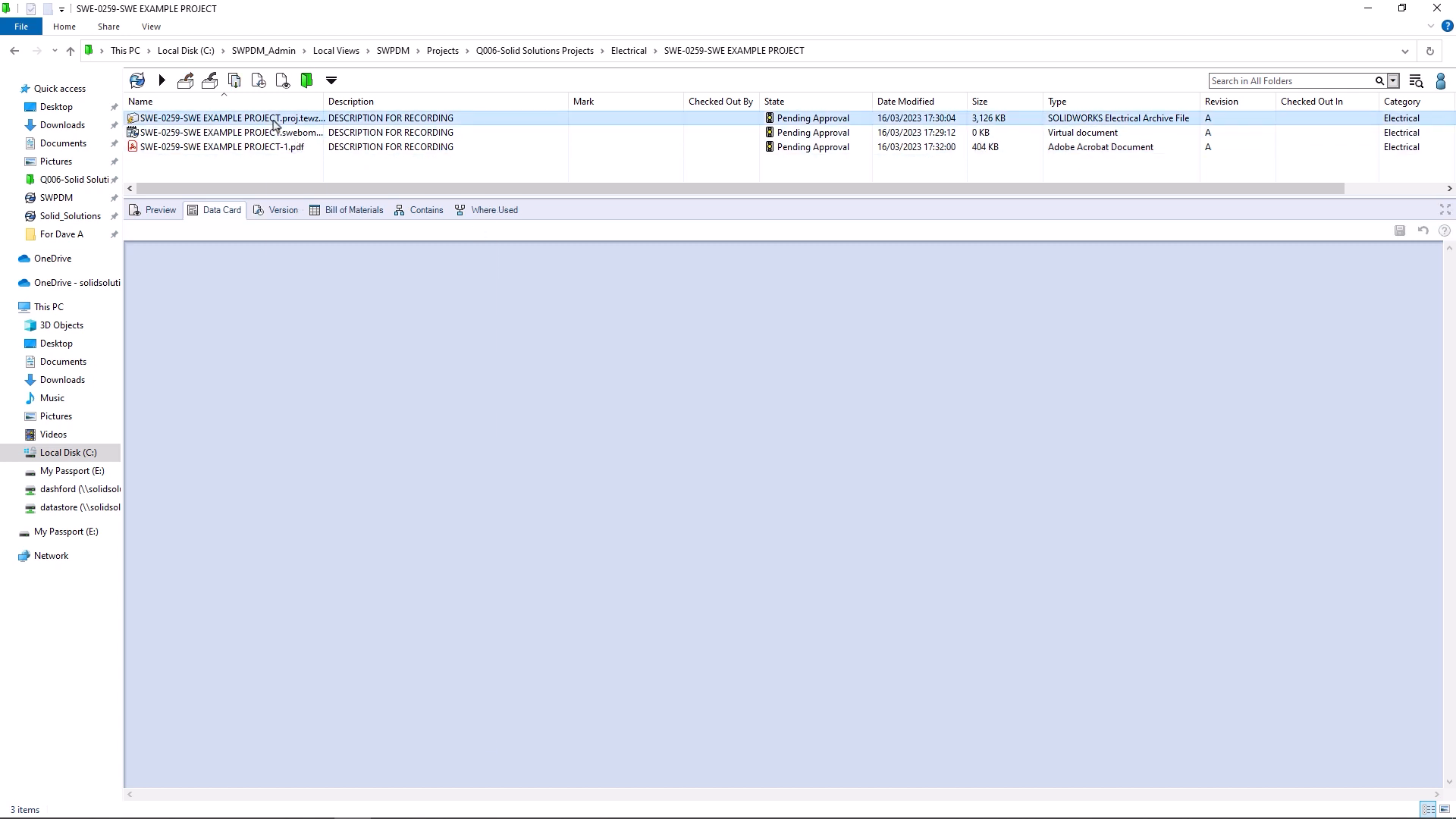
mouse_move(463, 372)
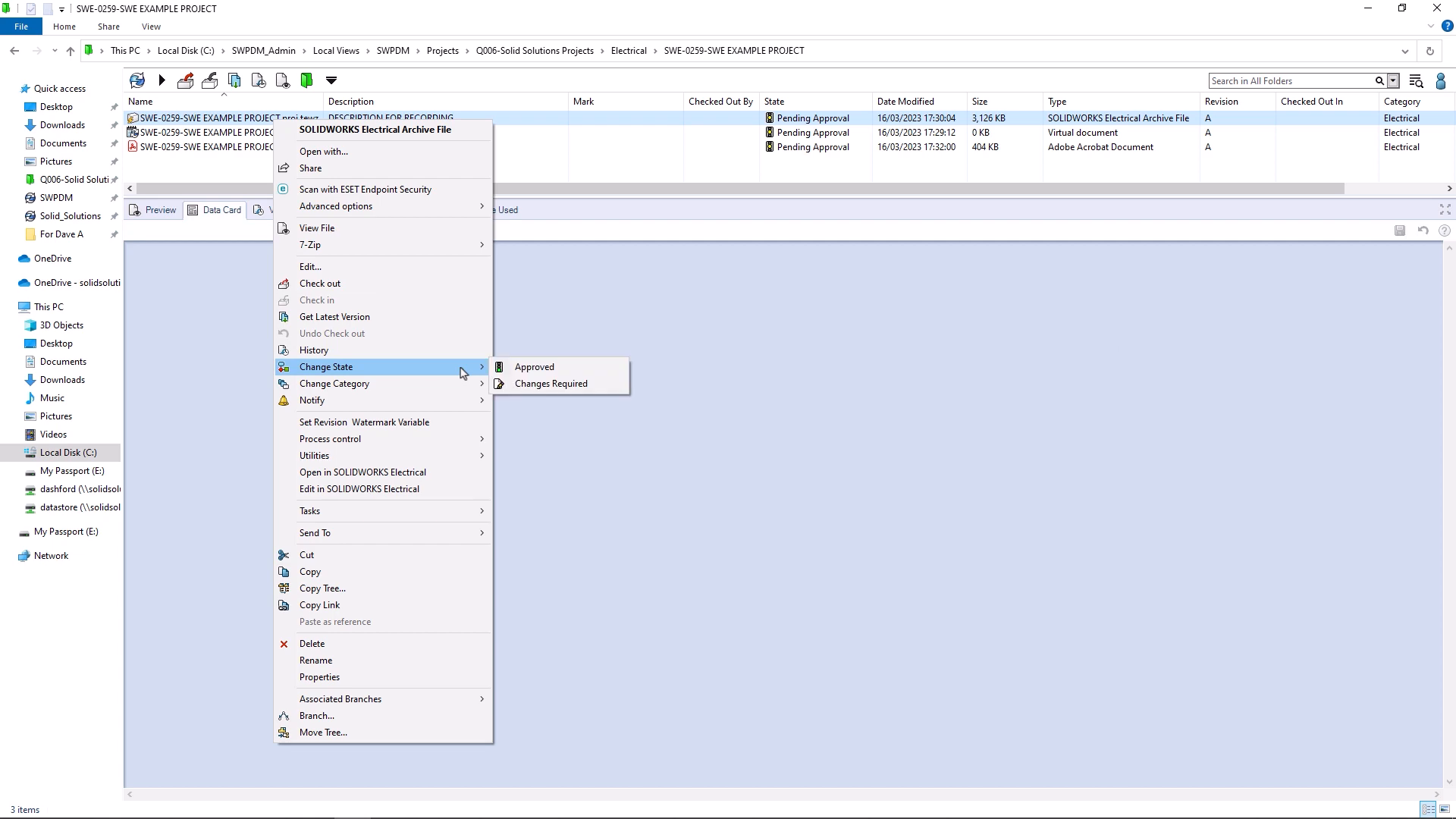
click(595, 372)
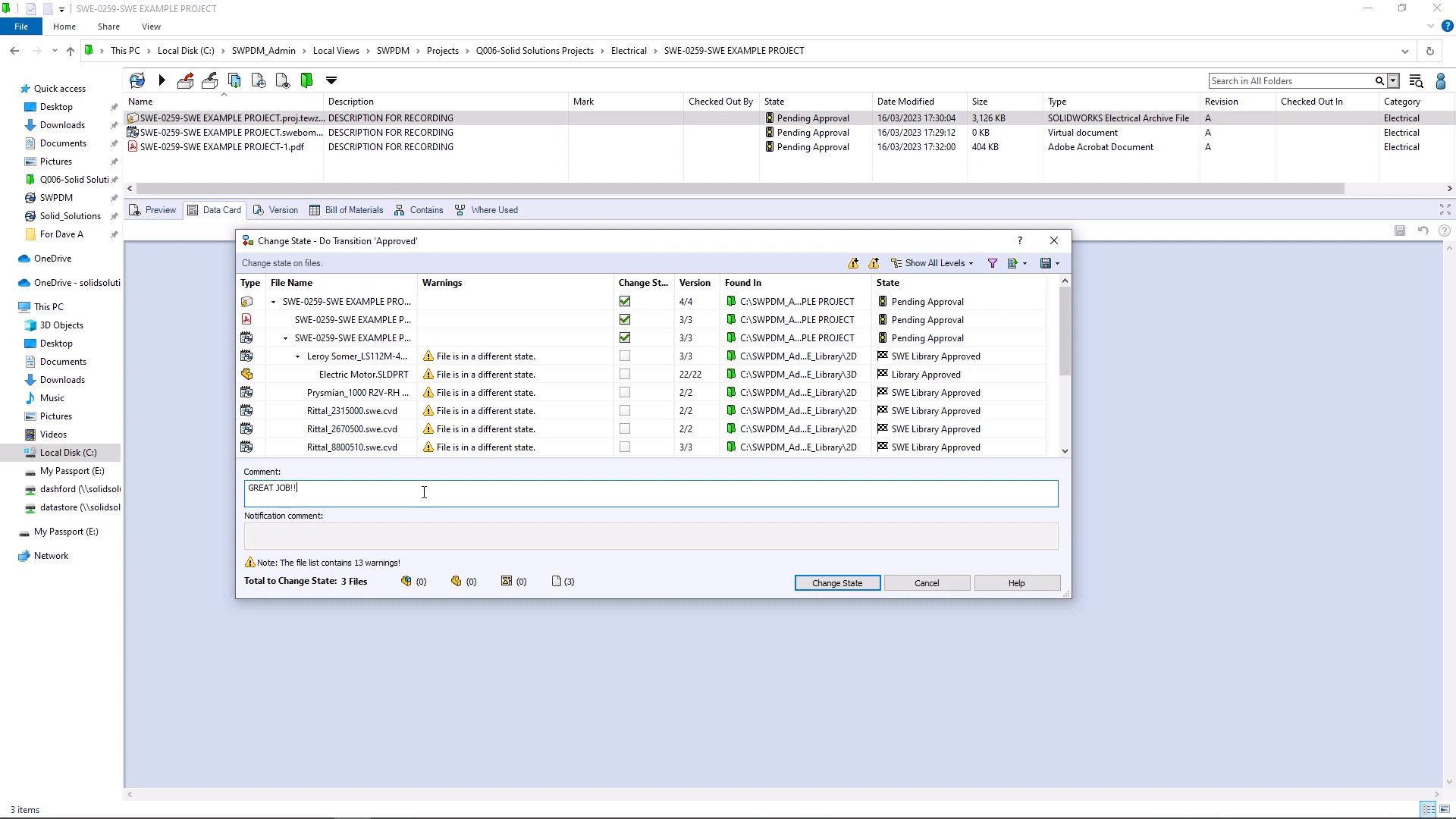
click(853, 584)
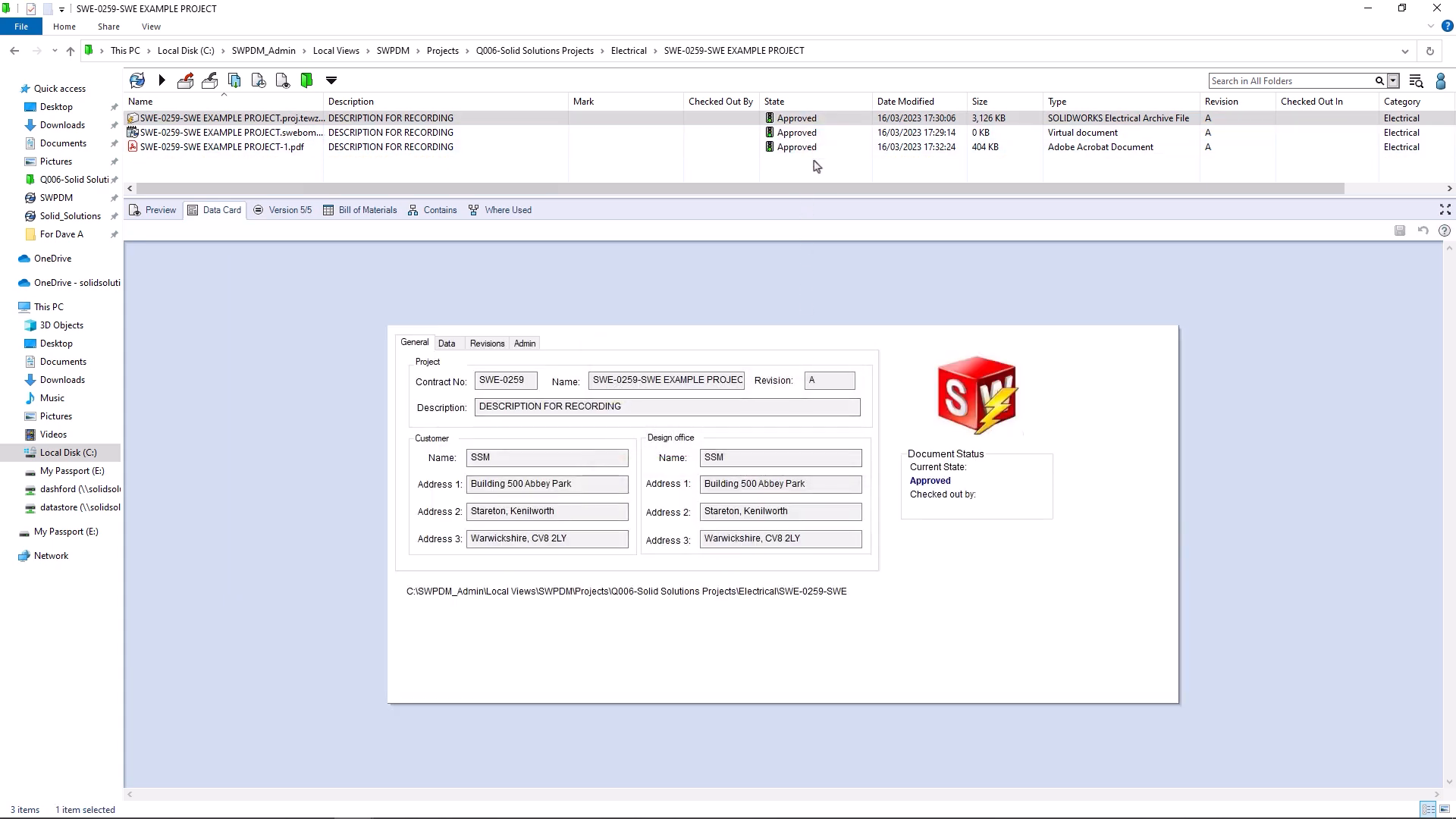
Step: List the files contained in the project's tewzip archive and collapse the swebom document's branch
click(436, 210)
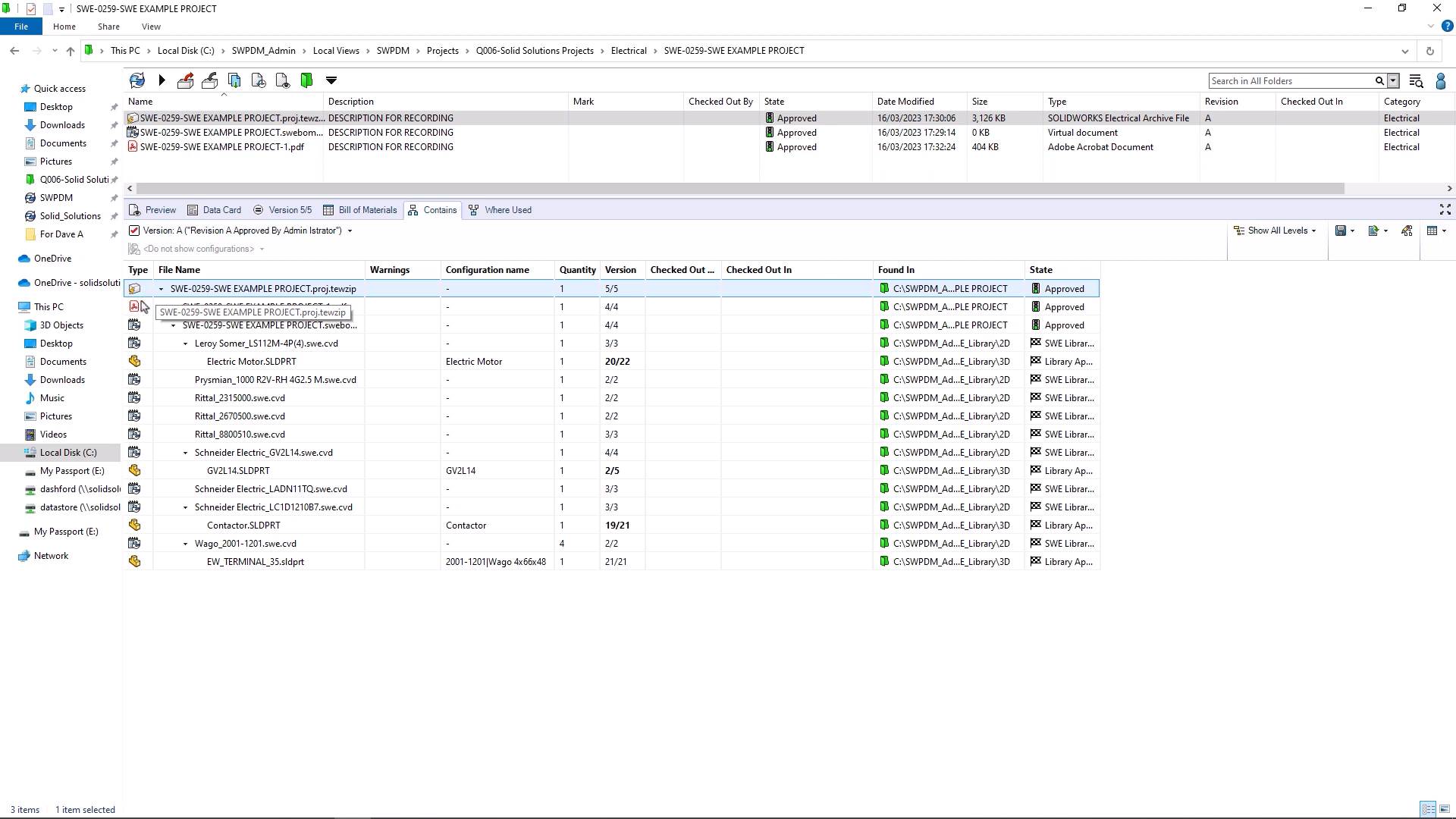
click(173, 325)
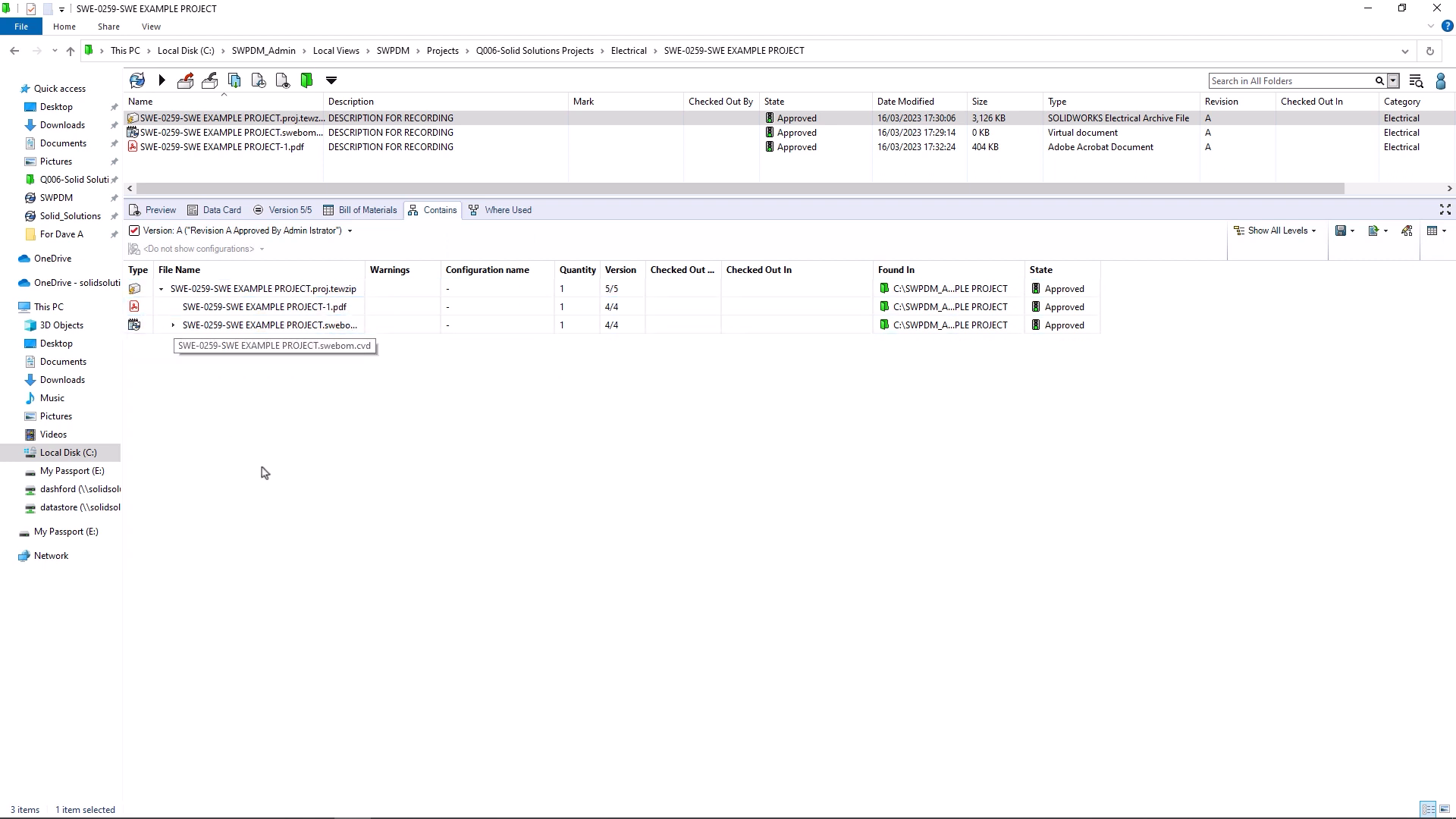
Step: Preview the project PDF and examine the revision table and PDM status in the title blocks from the cover page to sheet 5
click(235, 149)
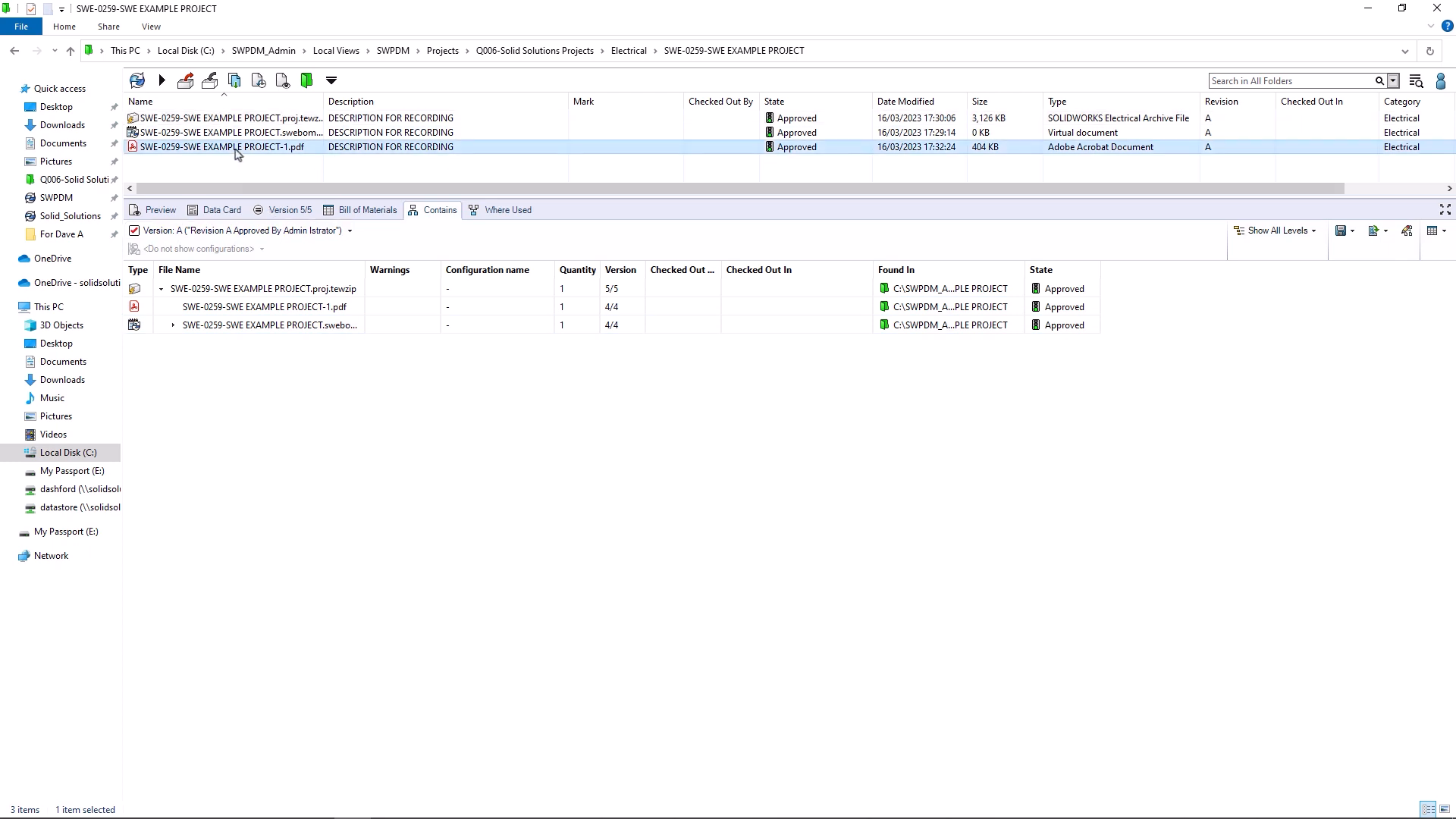
click(158, 210)
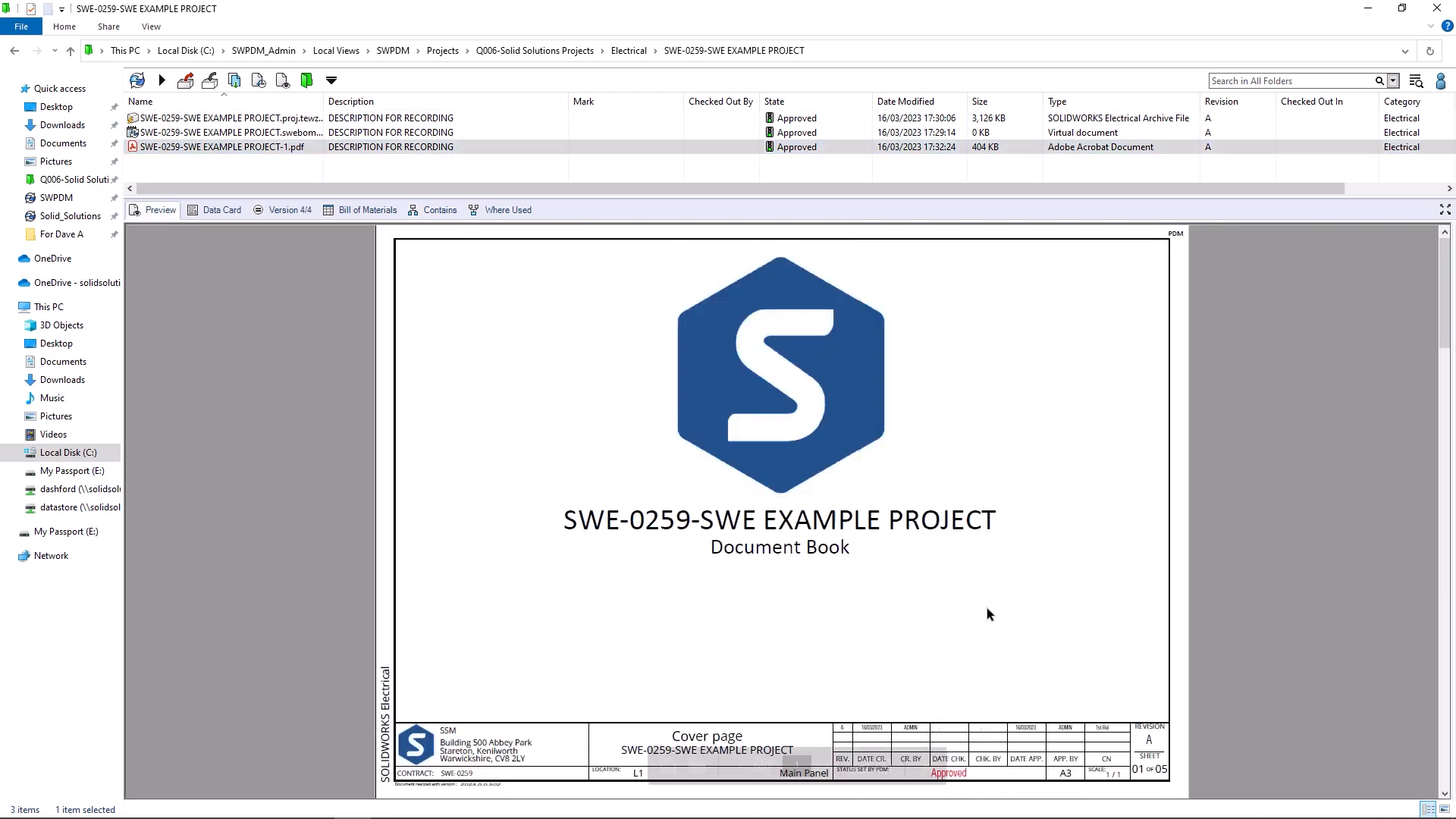
ctrl+scroll(1128, 758, up, 3)
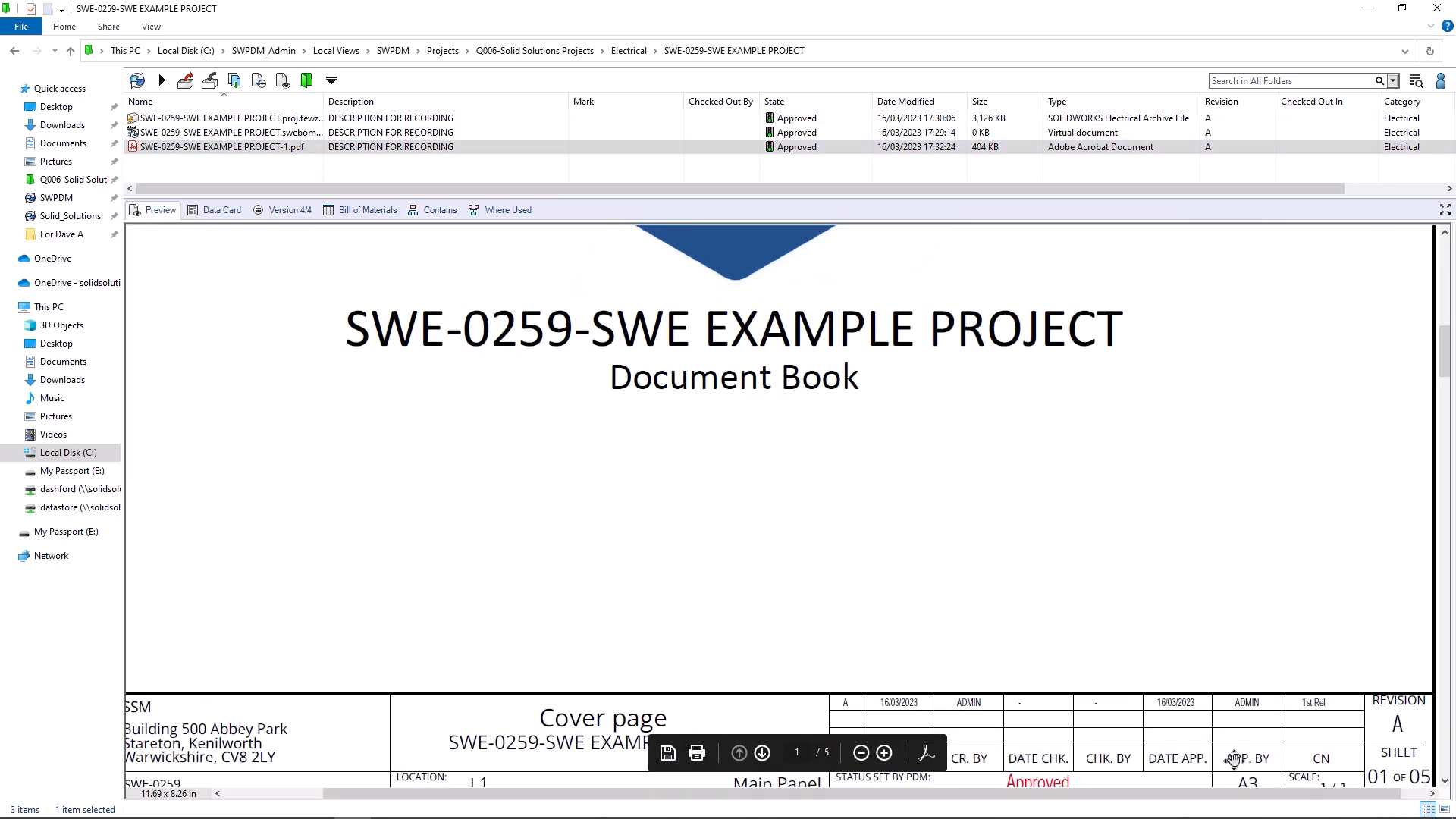
scroll(1321, 755, down, 3)
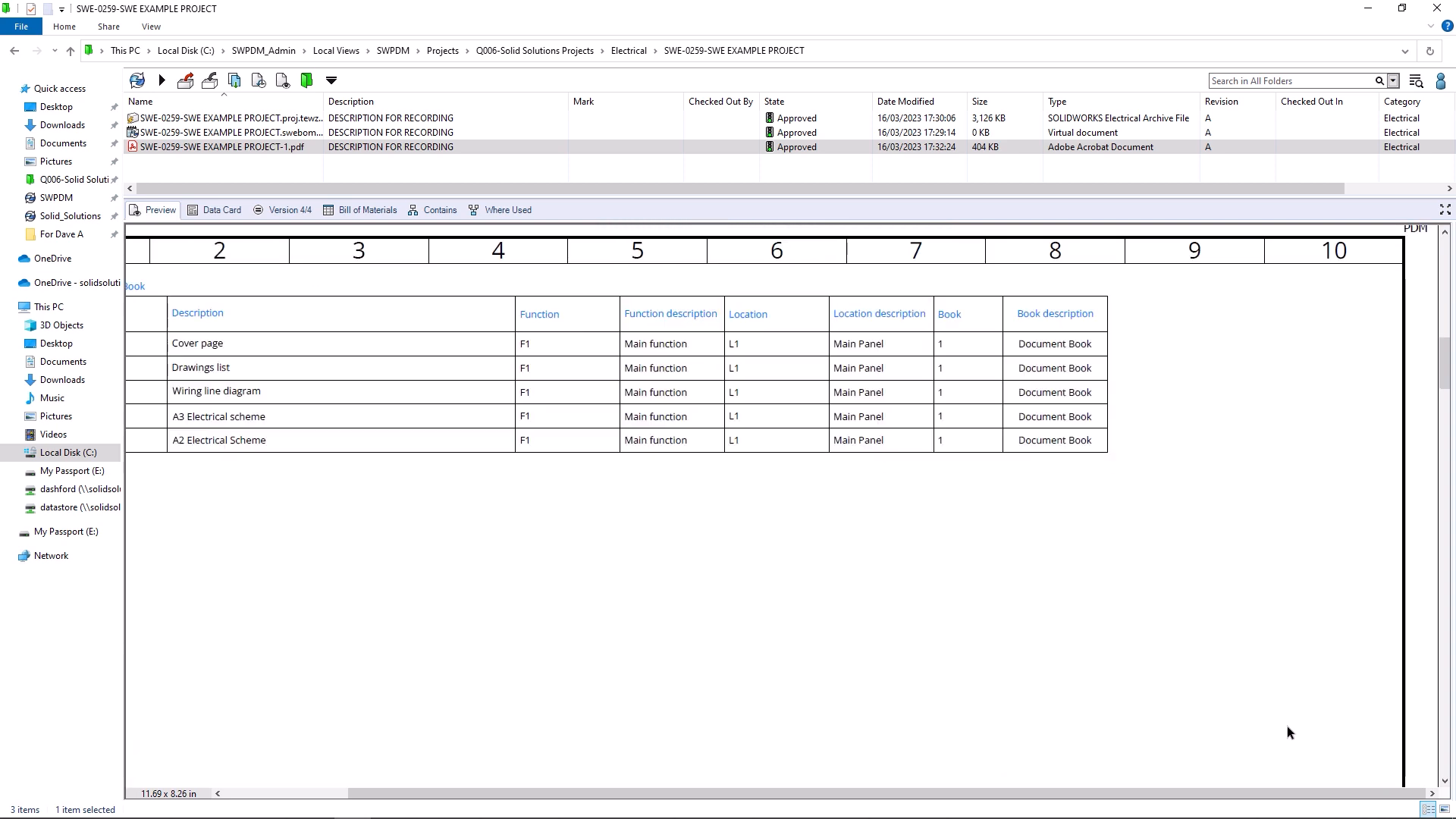
ctrl+scroll(1286, 726, down, 3)
scroll(1040, 649, down, 6)
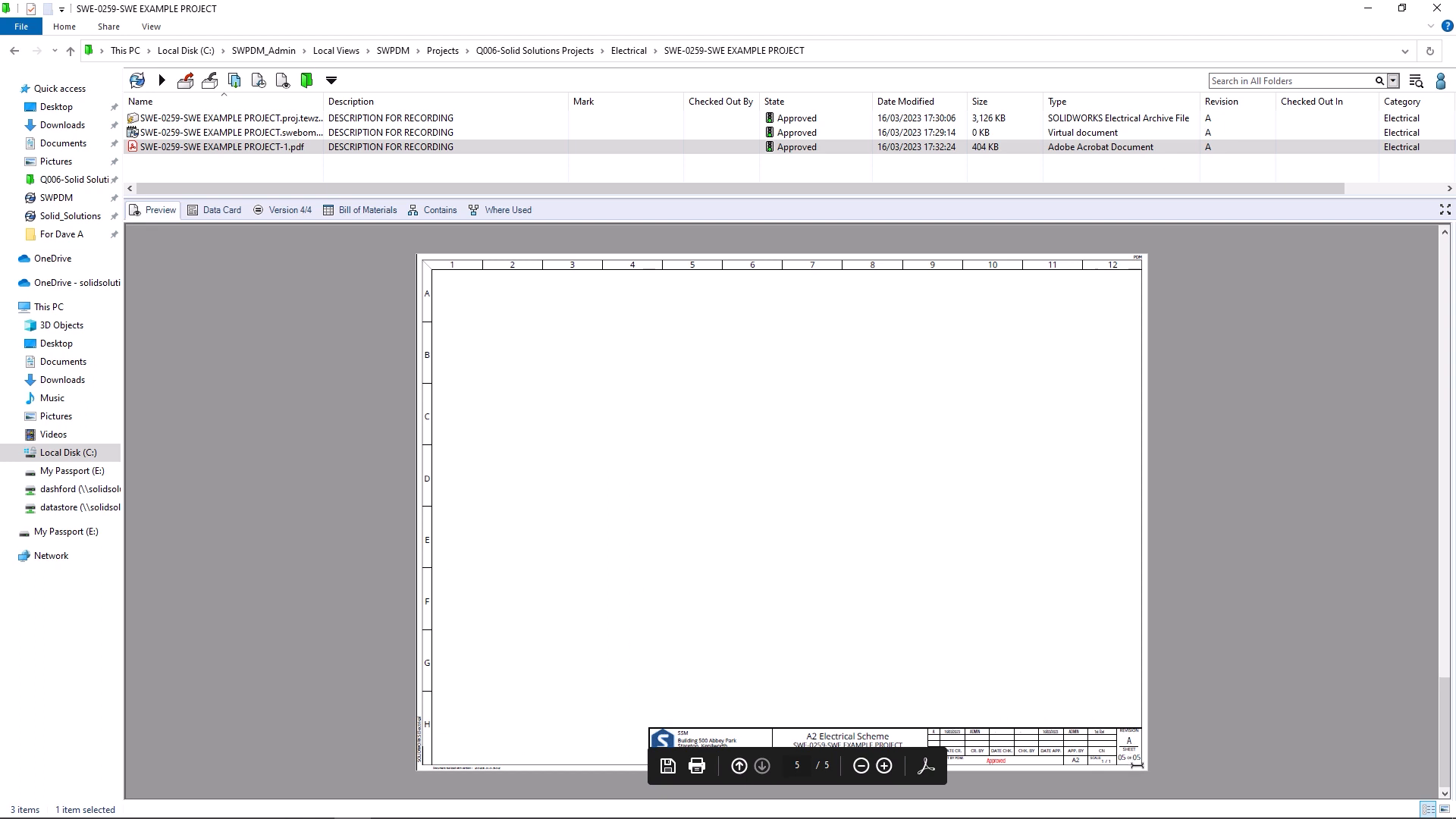
ctrl+scroll(1136, 765, up, 3)
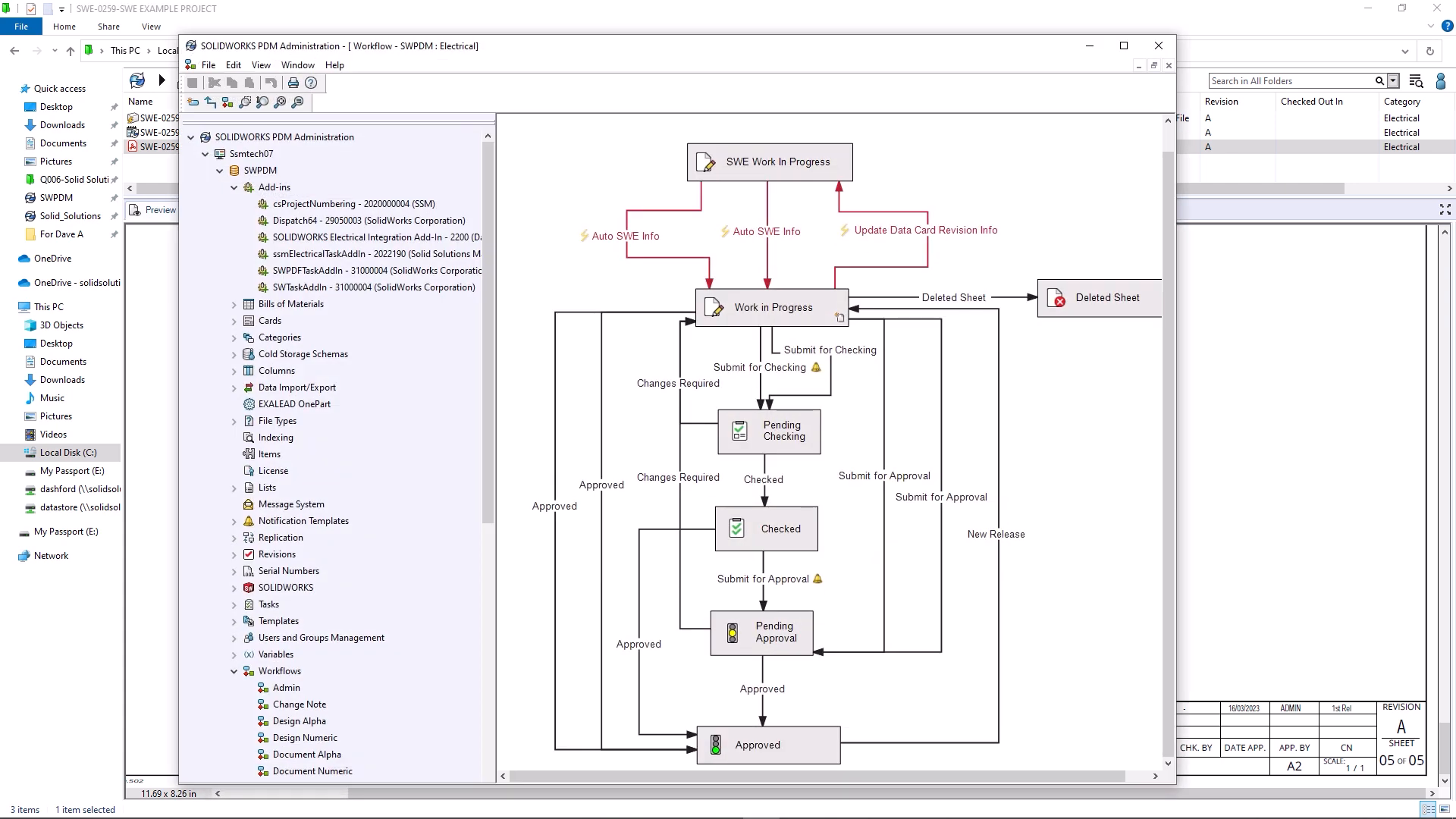
Step: In SOLIDWORKS PDM Administration, open the administration options of the ssmElectricalTaskAddIn add-in and view its transition options
right_click(377, 271)
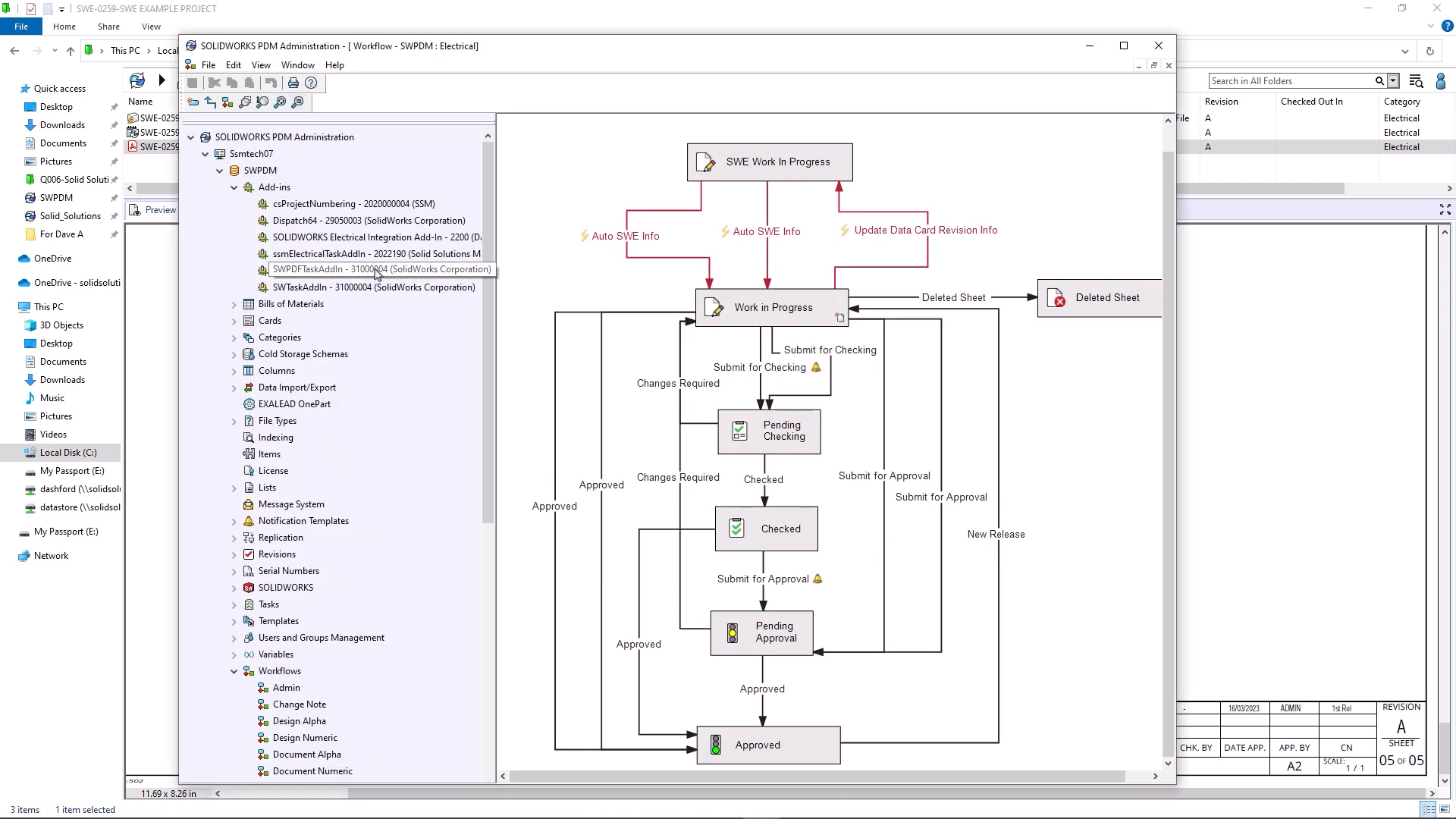
right_click(384, 255)
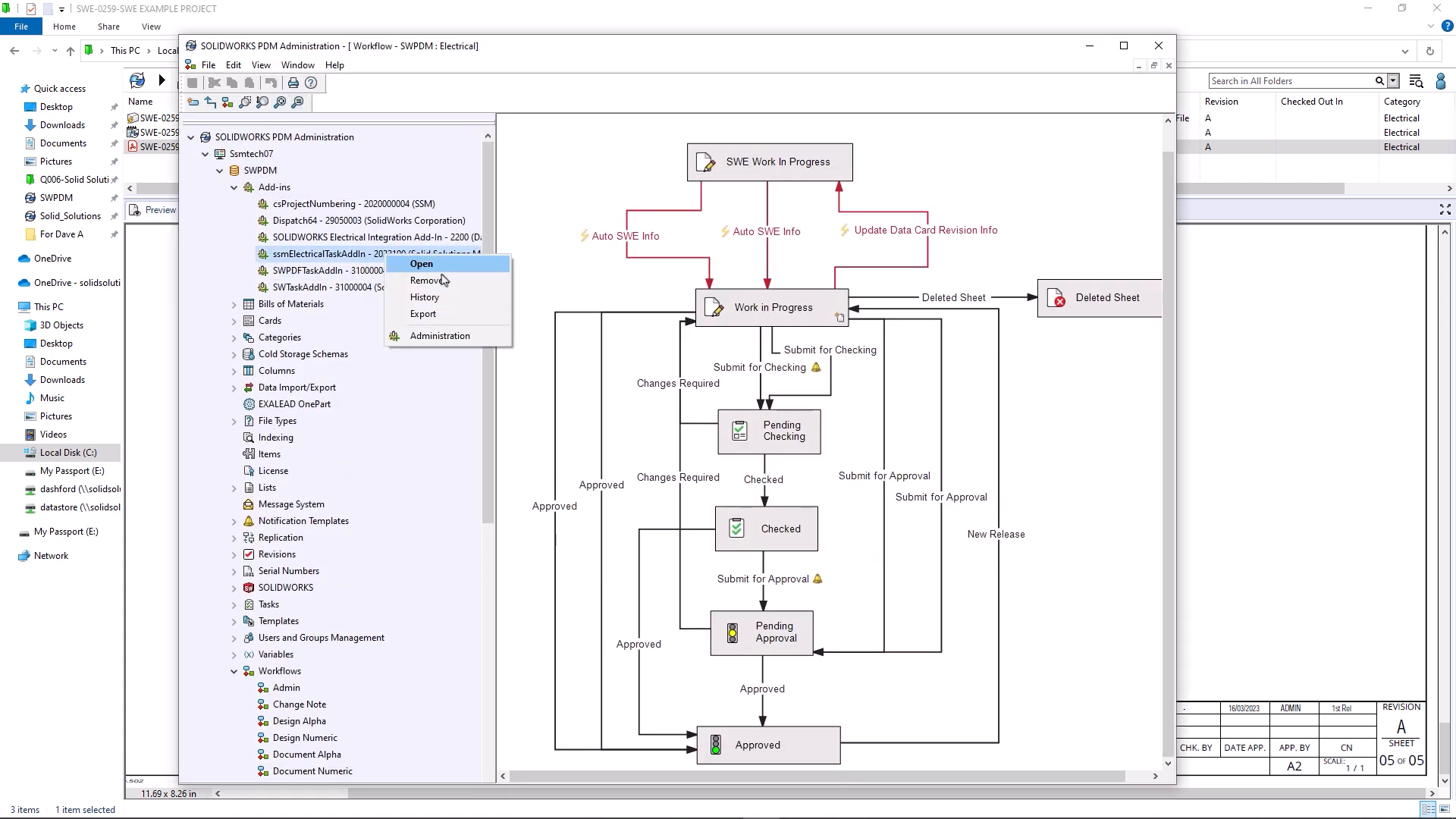
click(471, 337)
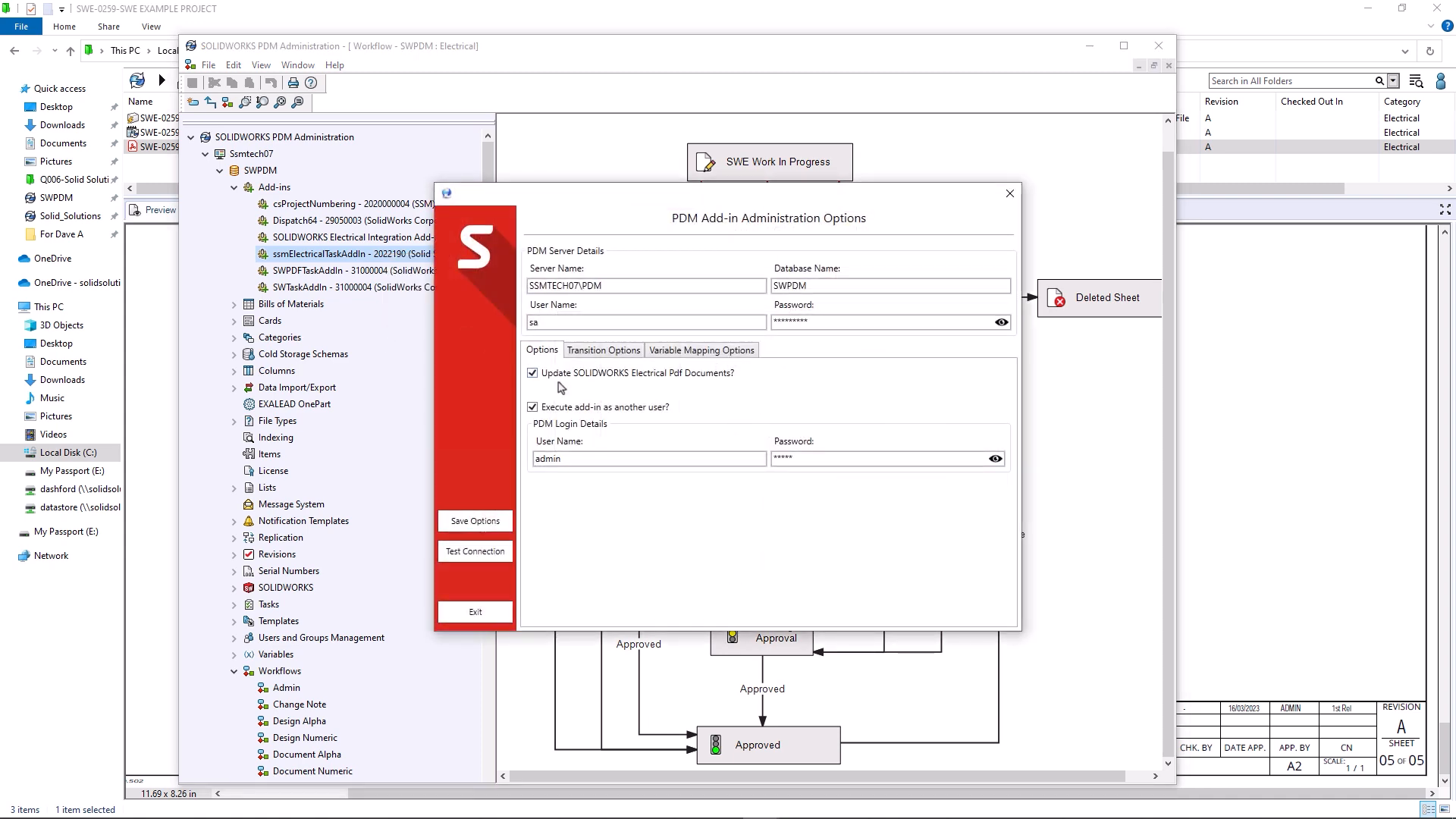
click(605, 352)
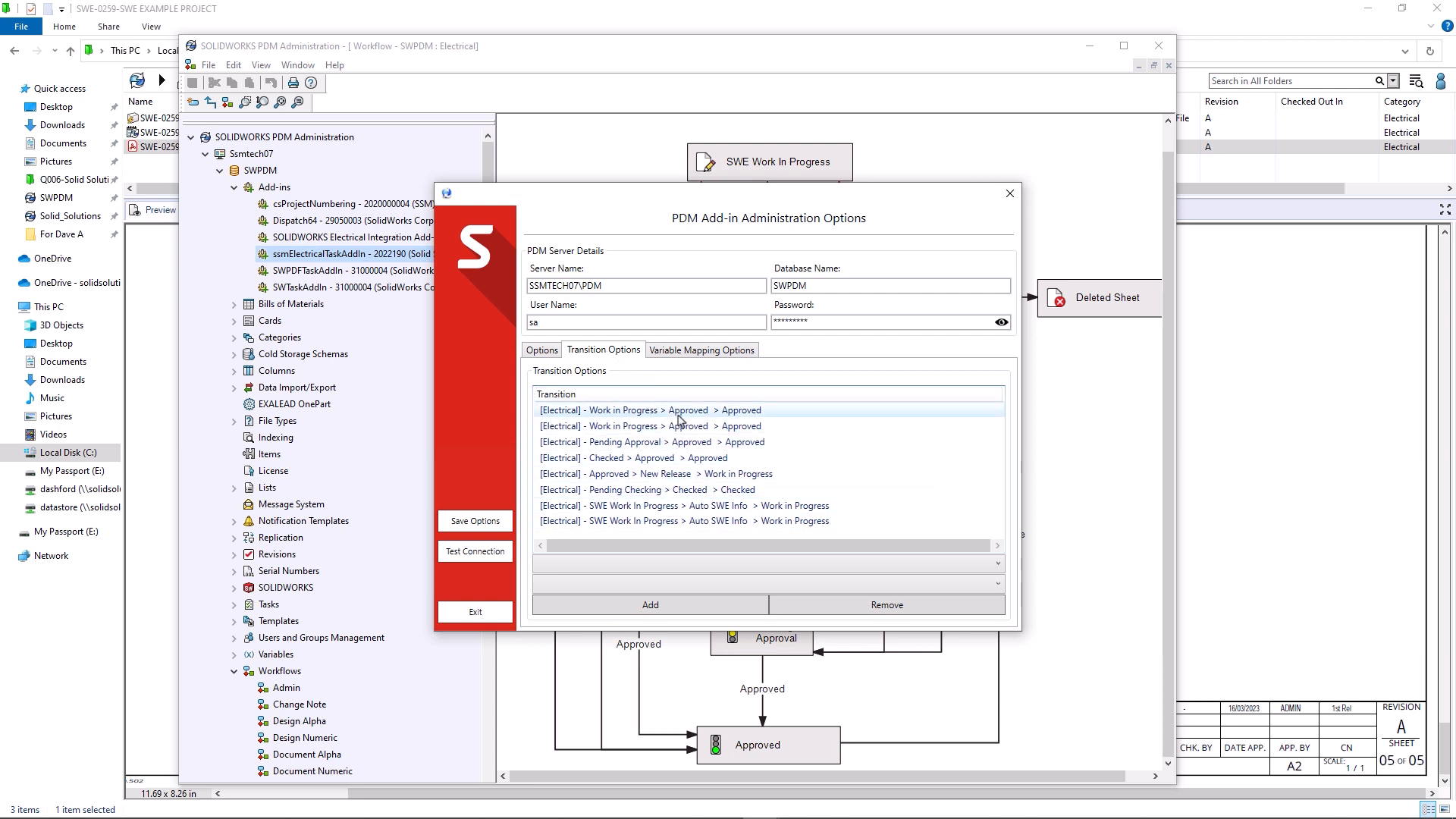
Step: Review the add-in's variable mappings for the Default and page 5 setups, including the Revision font settings, and return to the vault folder
click(703, 354)
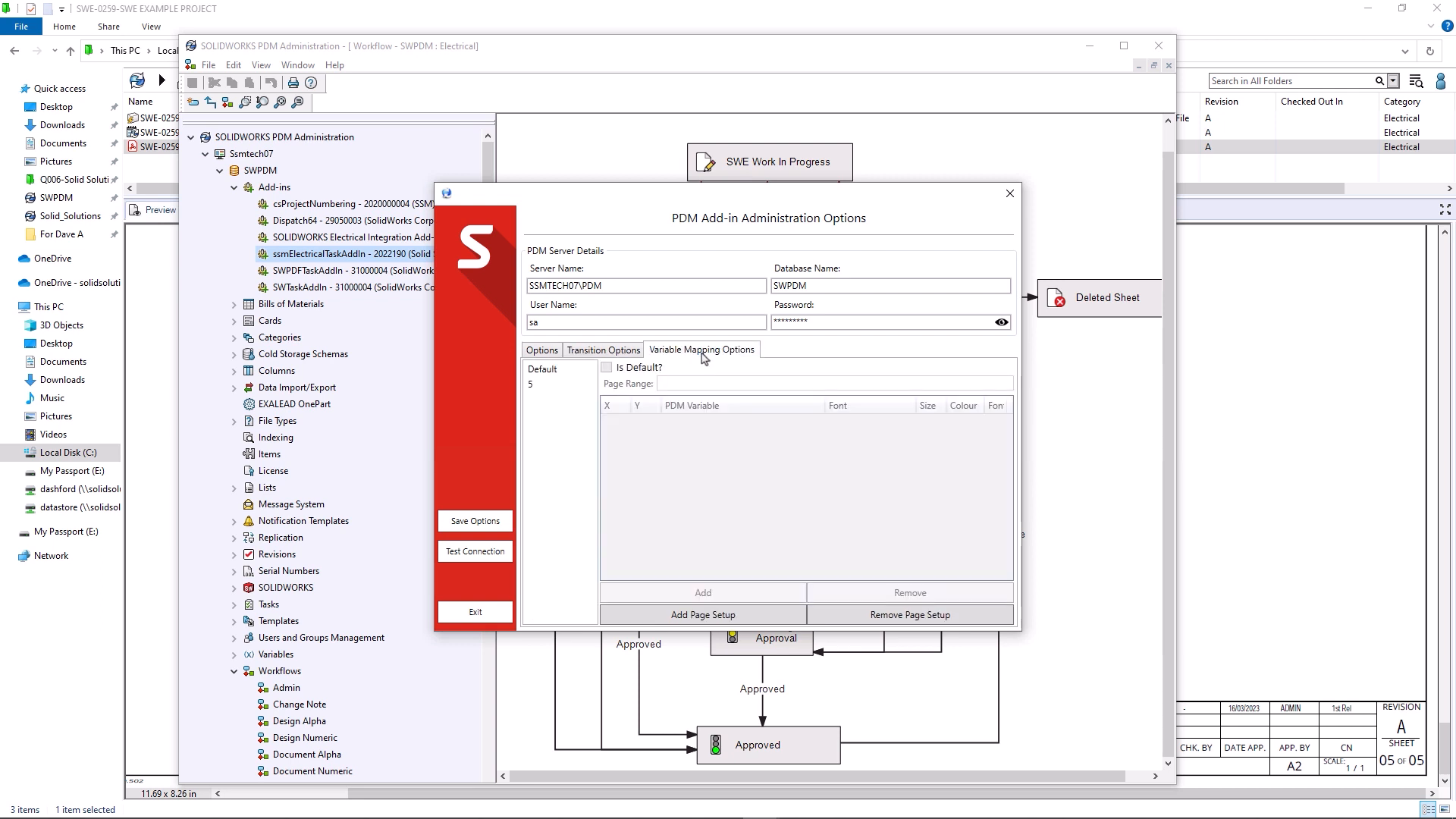
click(563, 377)
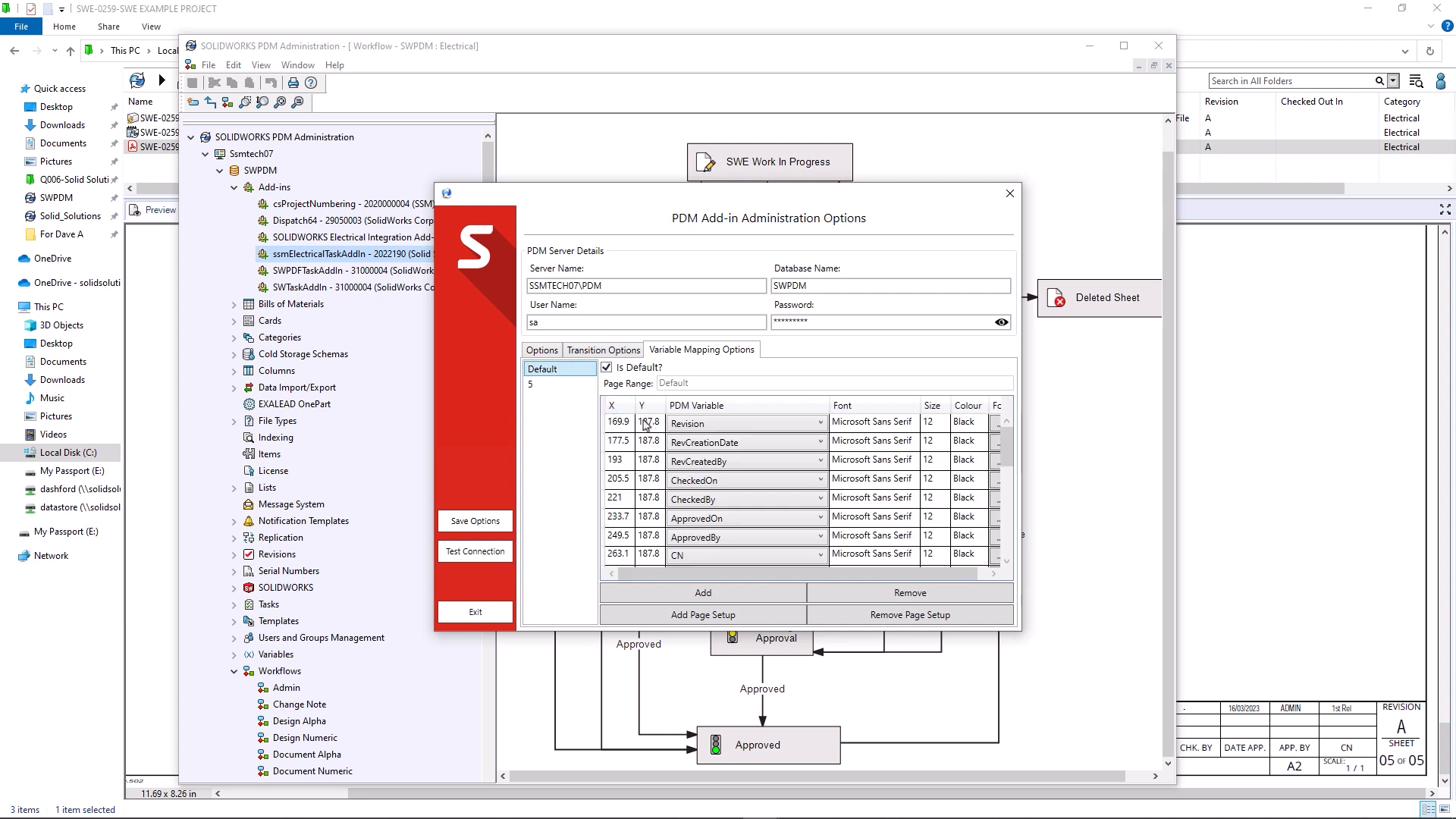
click(995, 429)
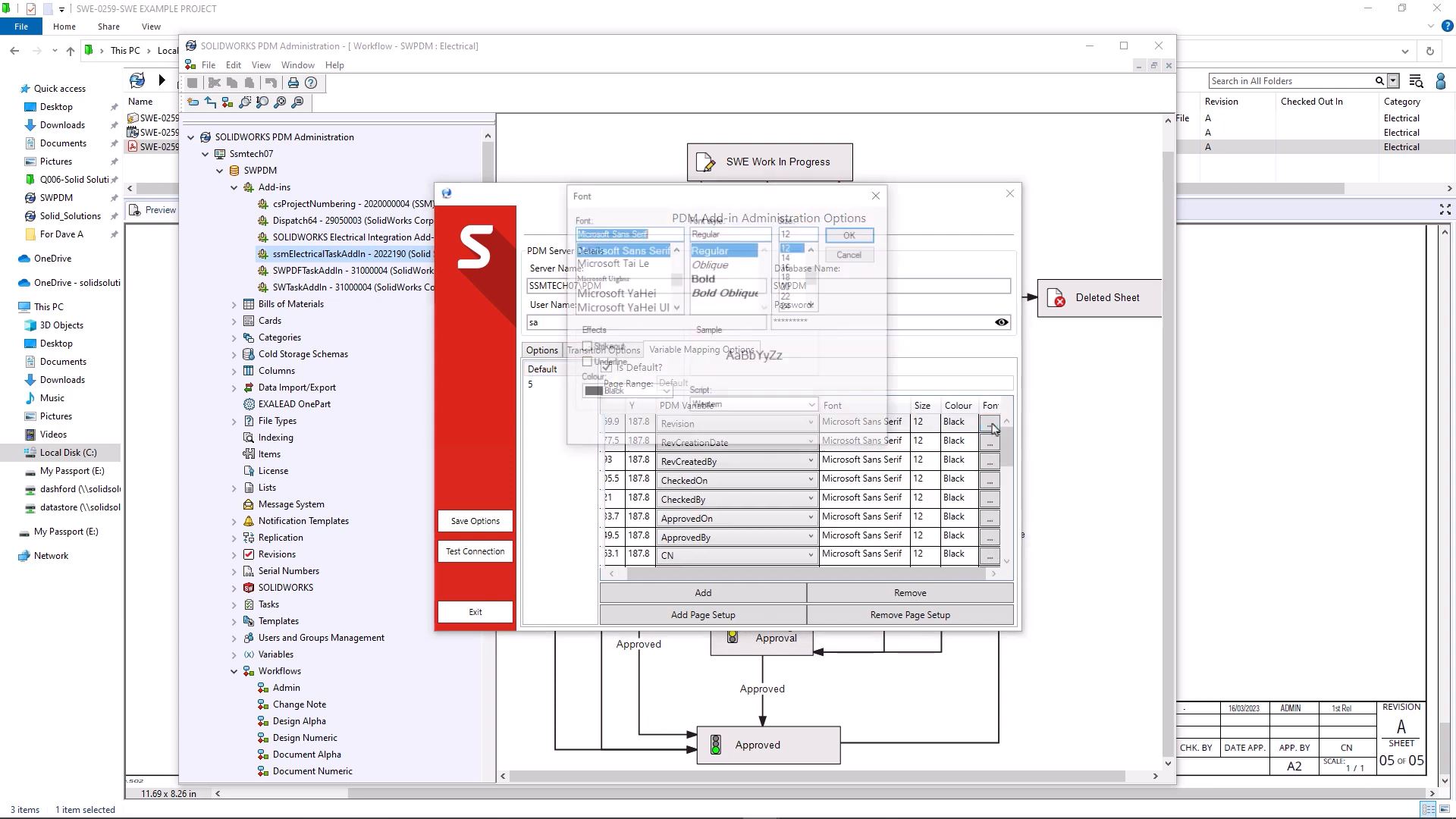
click(851, 254)
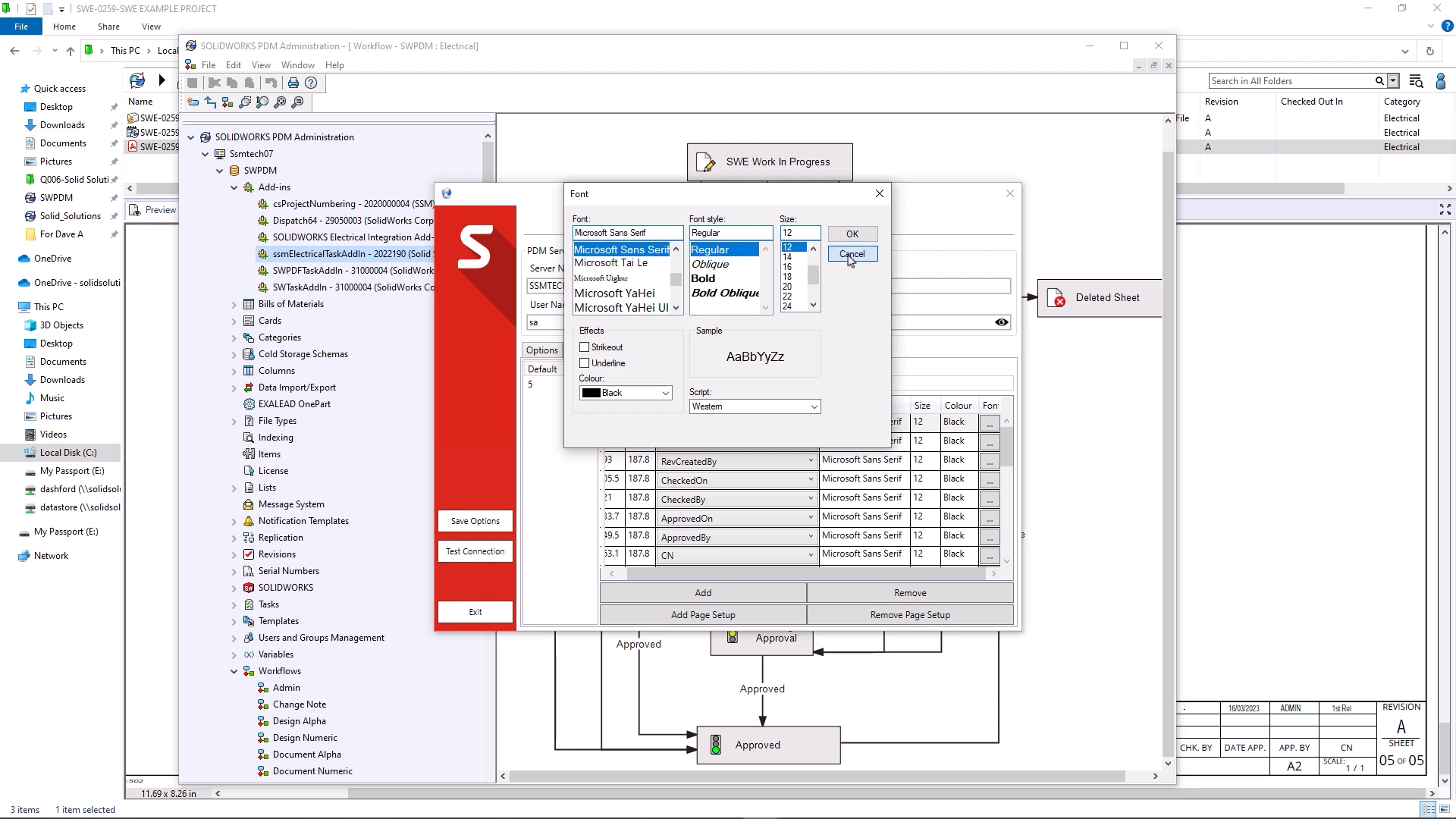
click(553, 388)
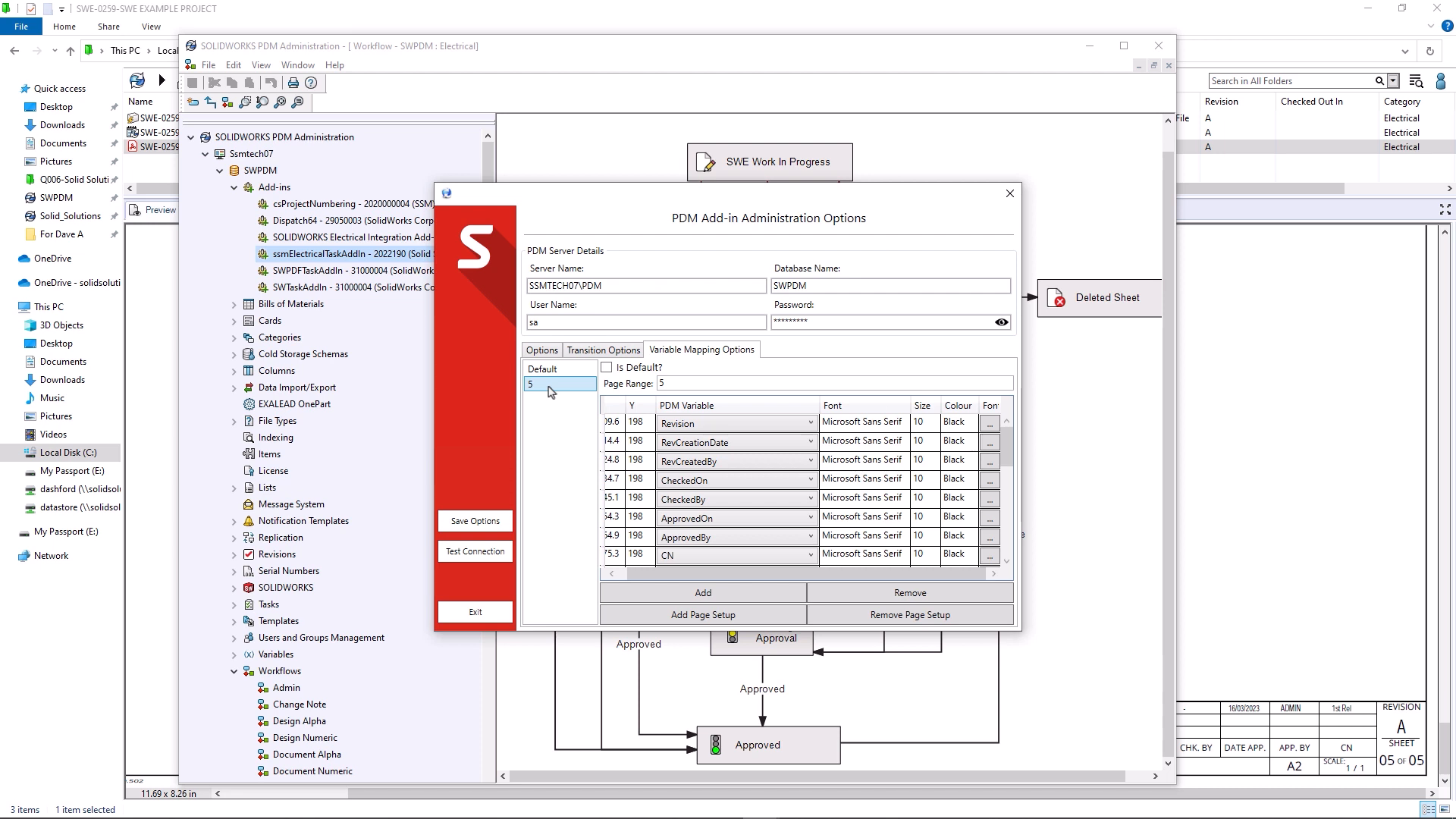
click(1010, 194)
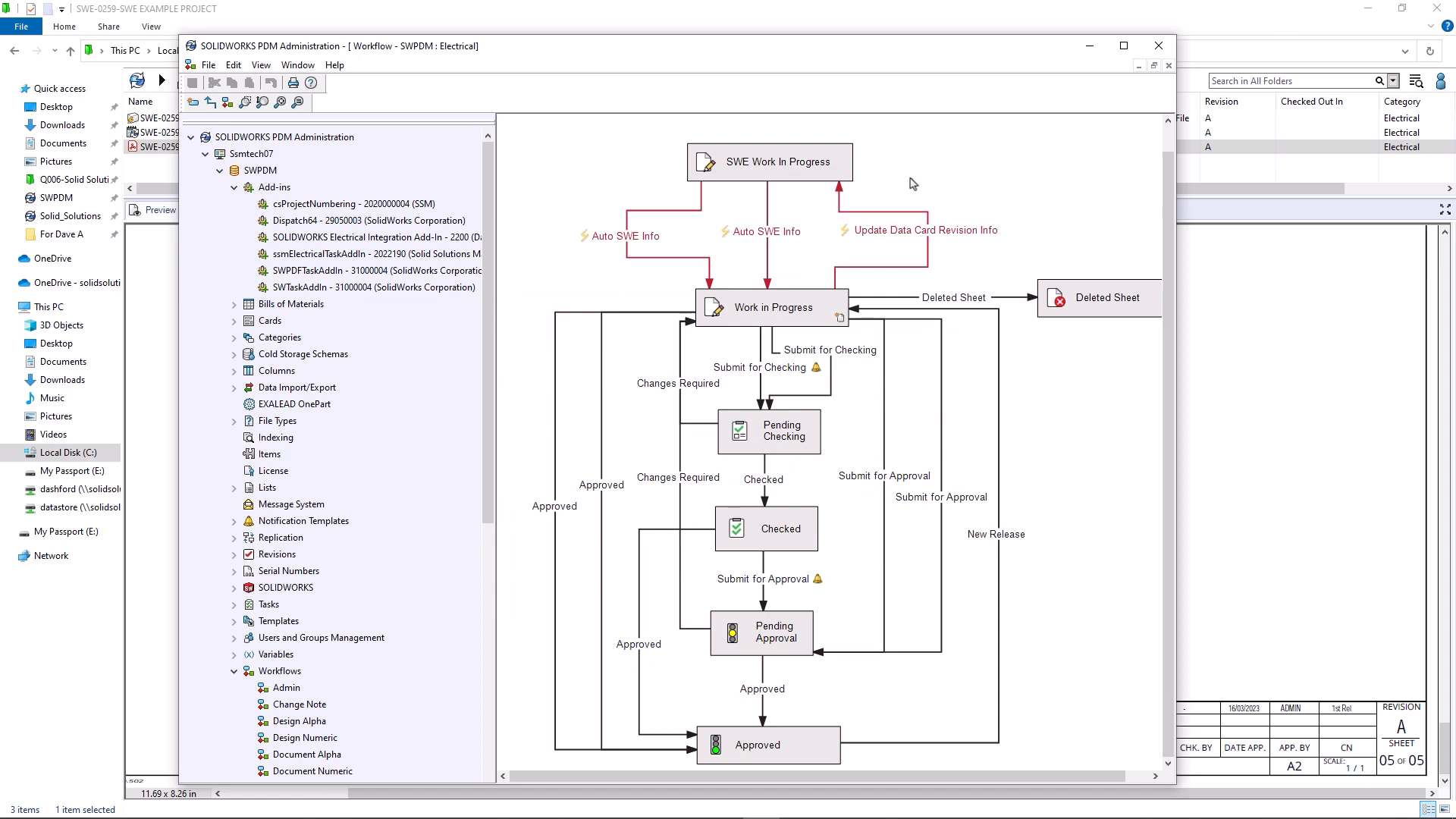
click(1090, 45)
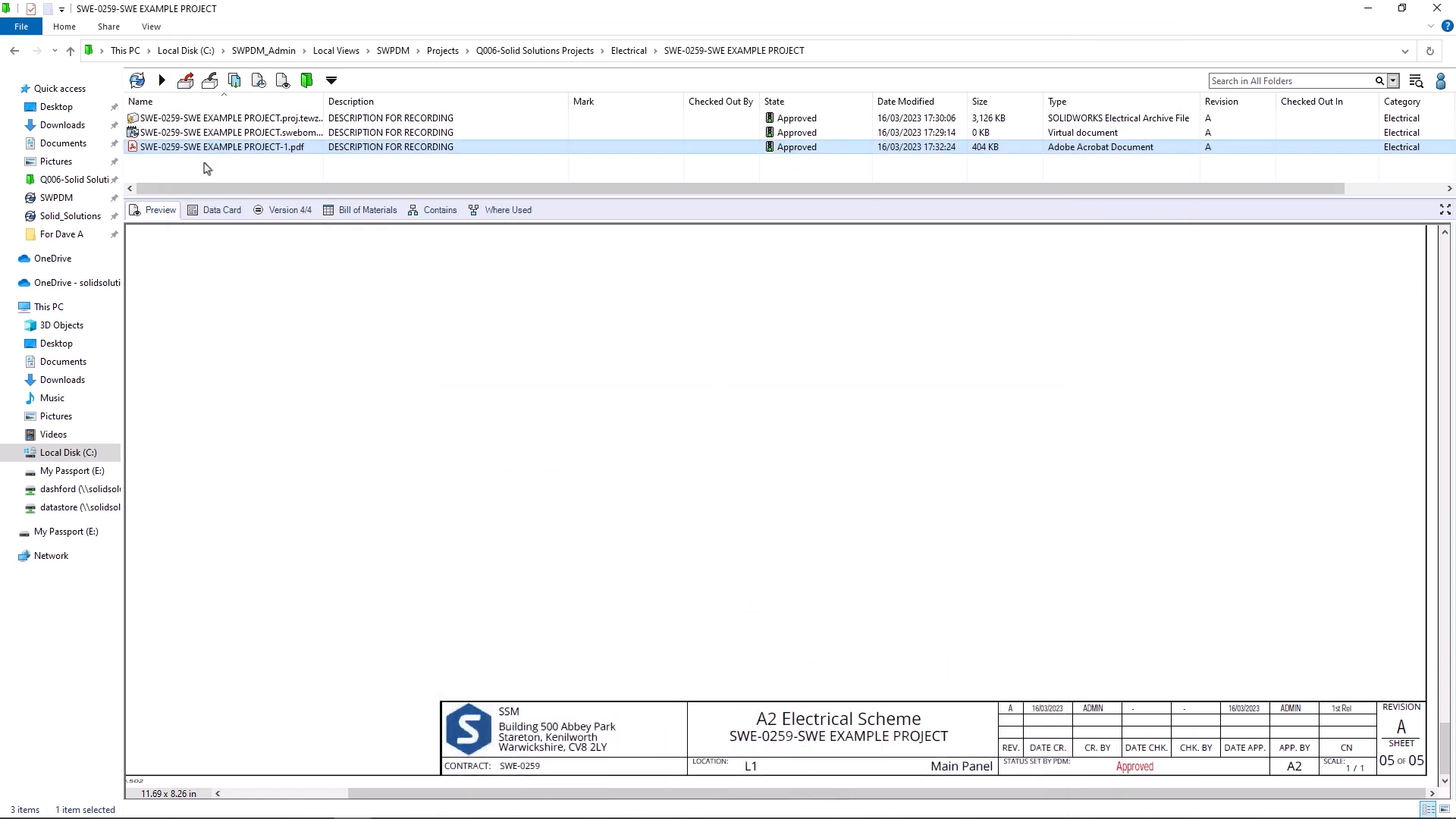
Step: Run the New Release transition on the project's tewzip archive, PDF and swebom document with the comment "PLEASE ADD EXTRA CIRCUIT TO MOTOR SCHEMATIC"
click(216, 209)
right_click(255, 119)
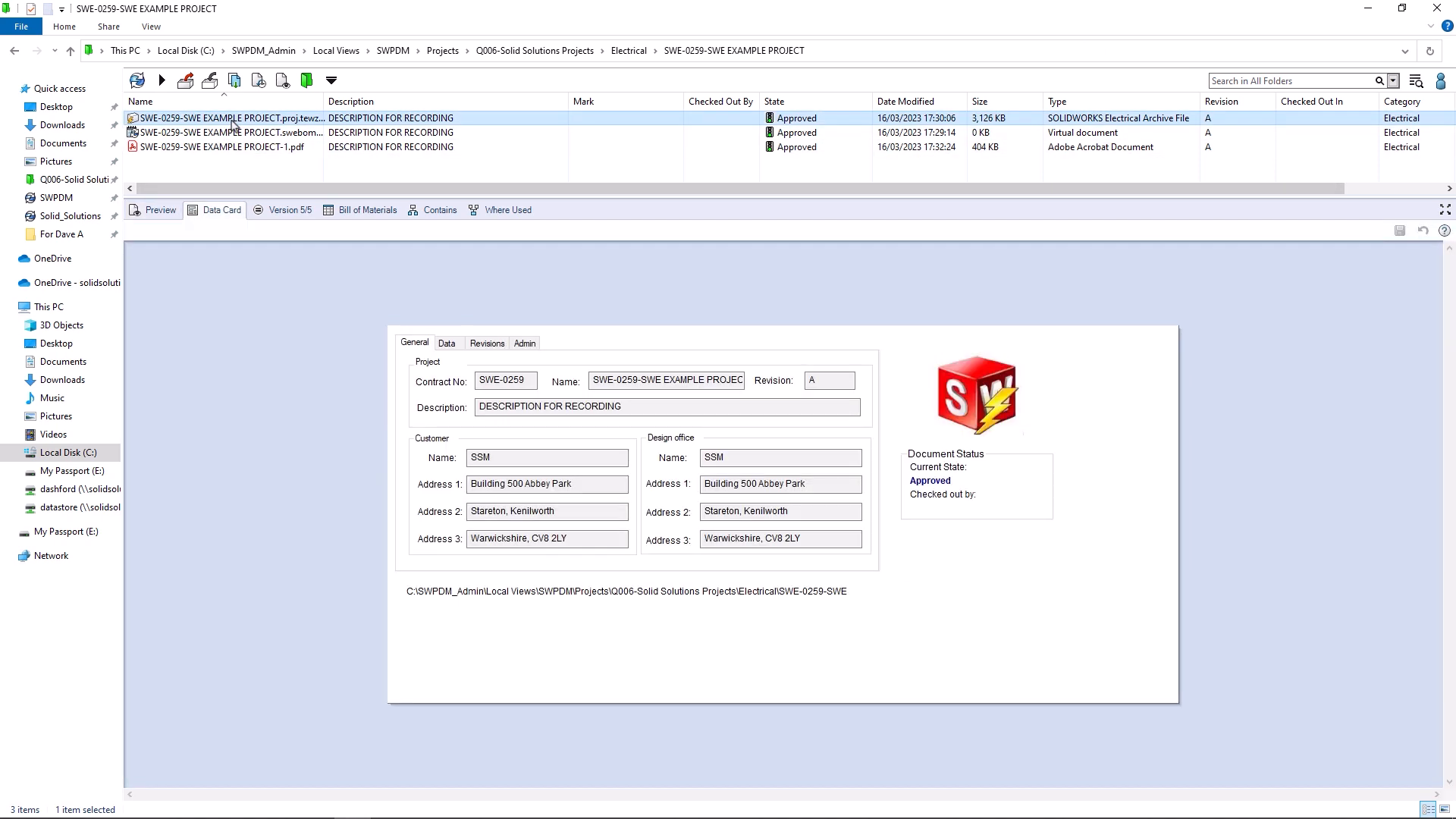
mouse_move(431, 371)
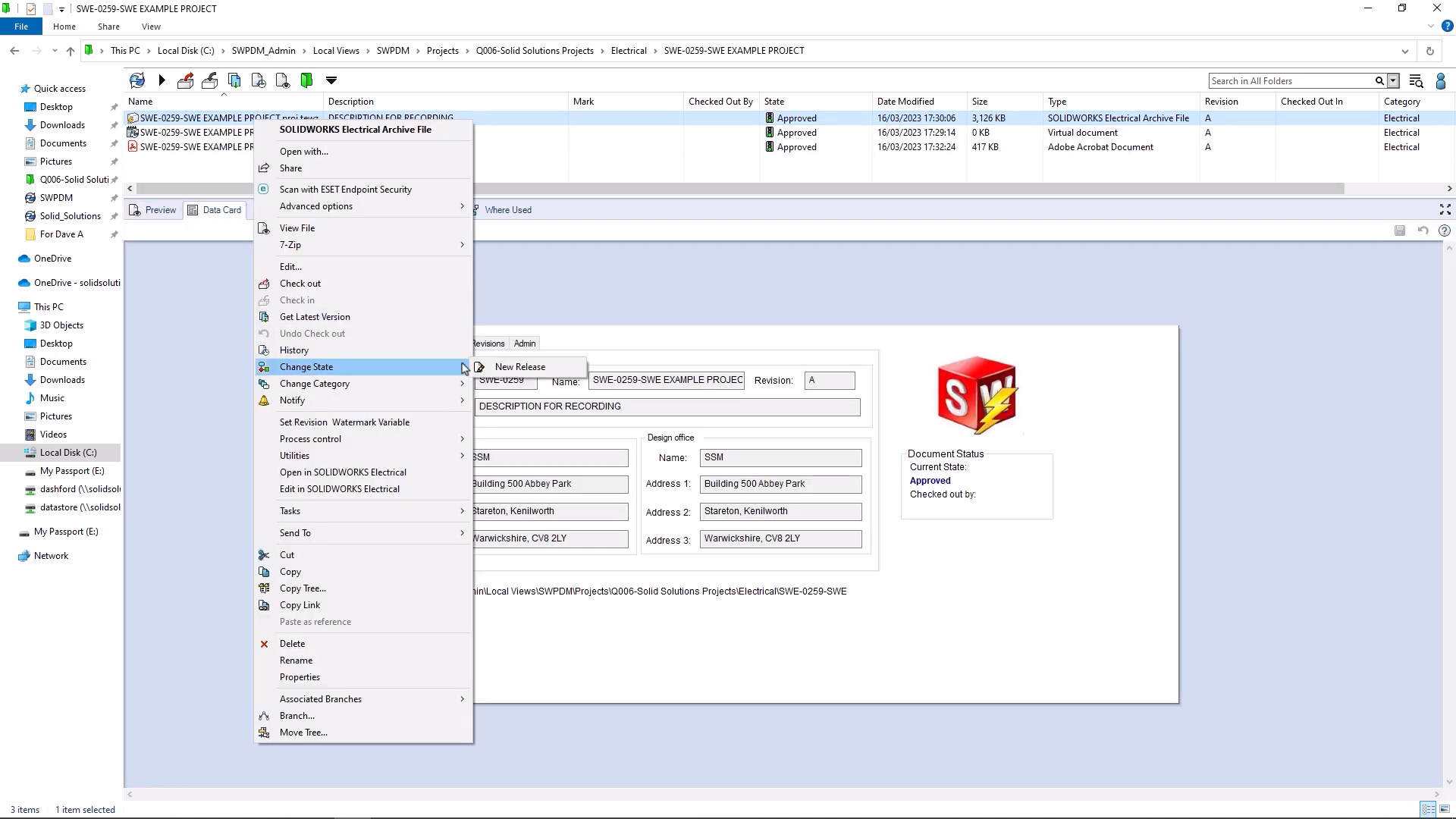
click(543, 369)
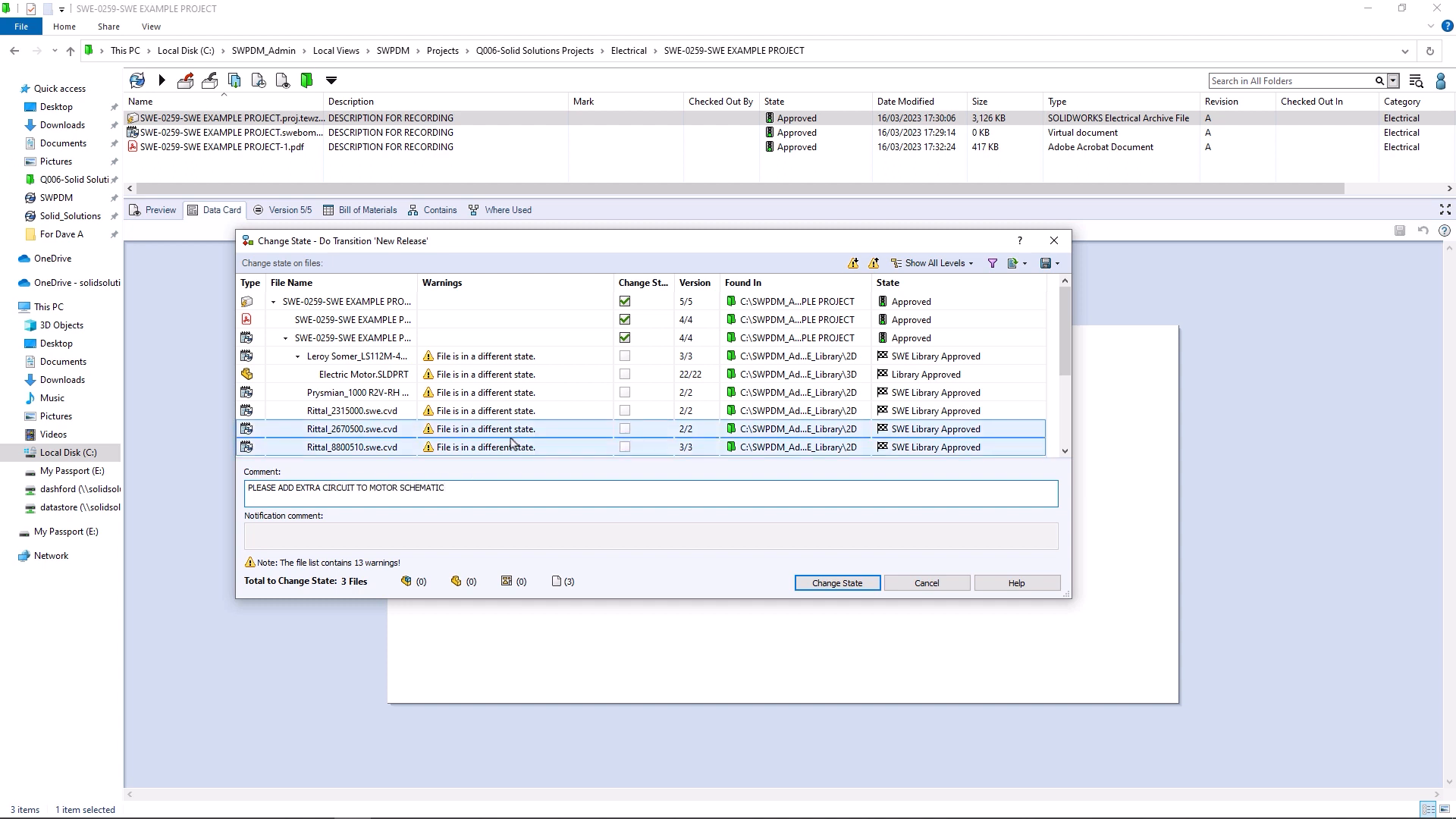
click(850, 587)
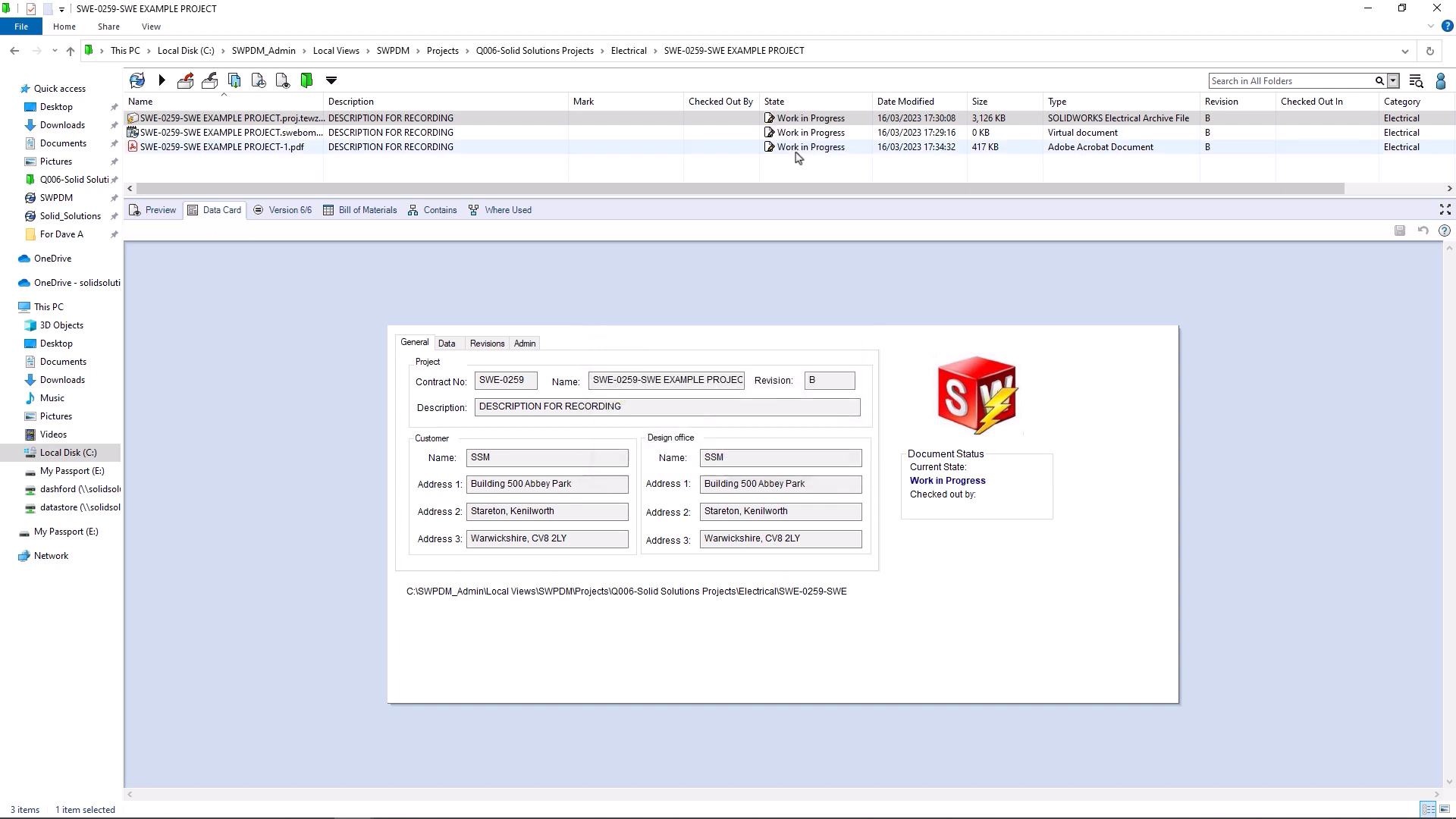
Step: Examine the revision entries on the project PDF's data card
click(226, 148)
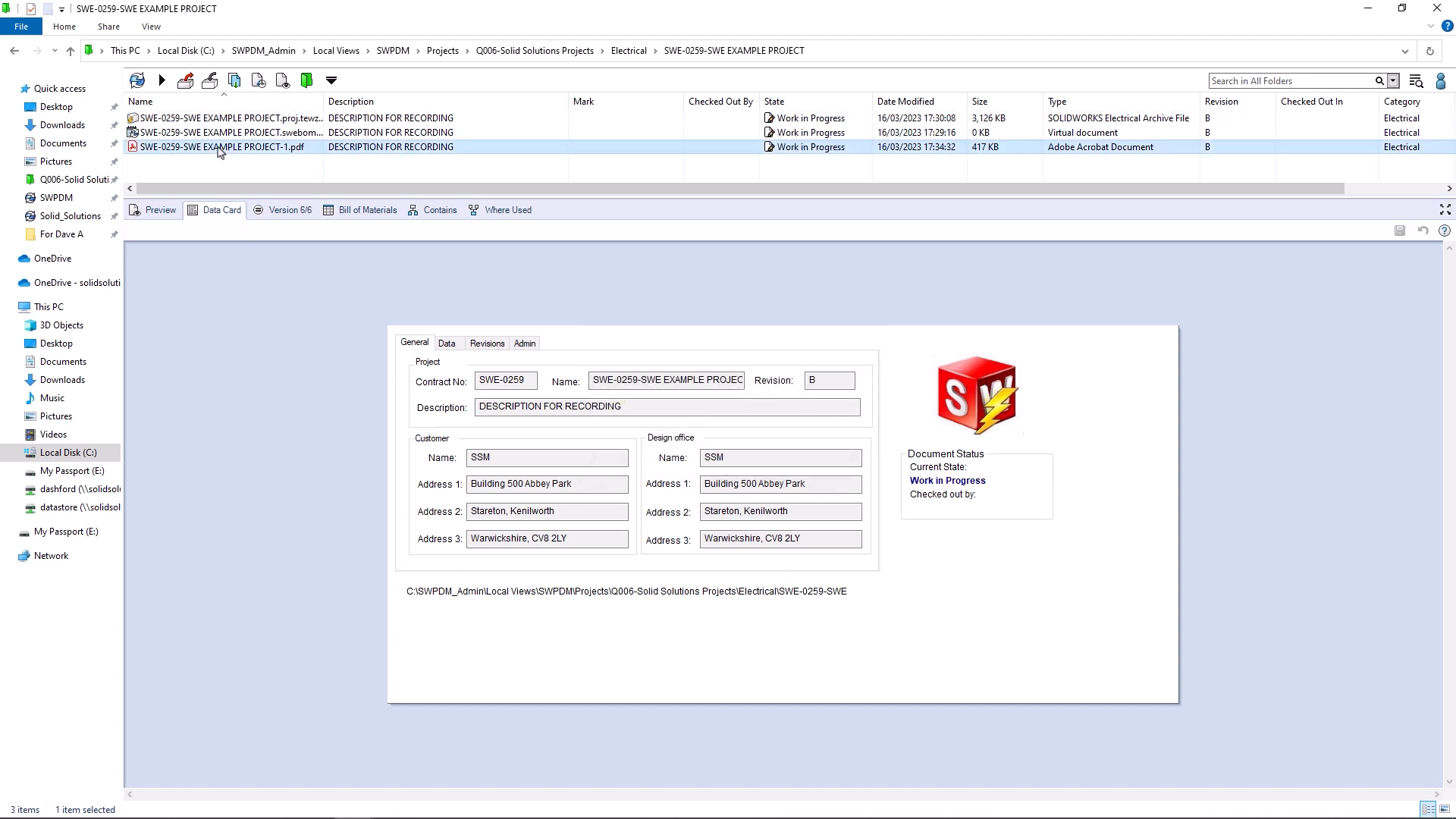
click(555, 340)
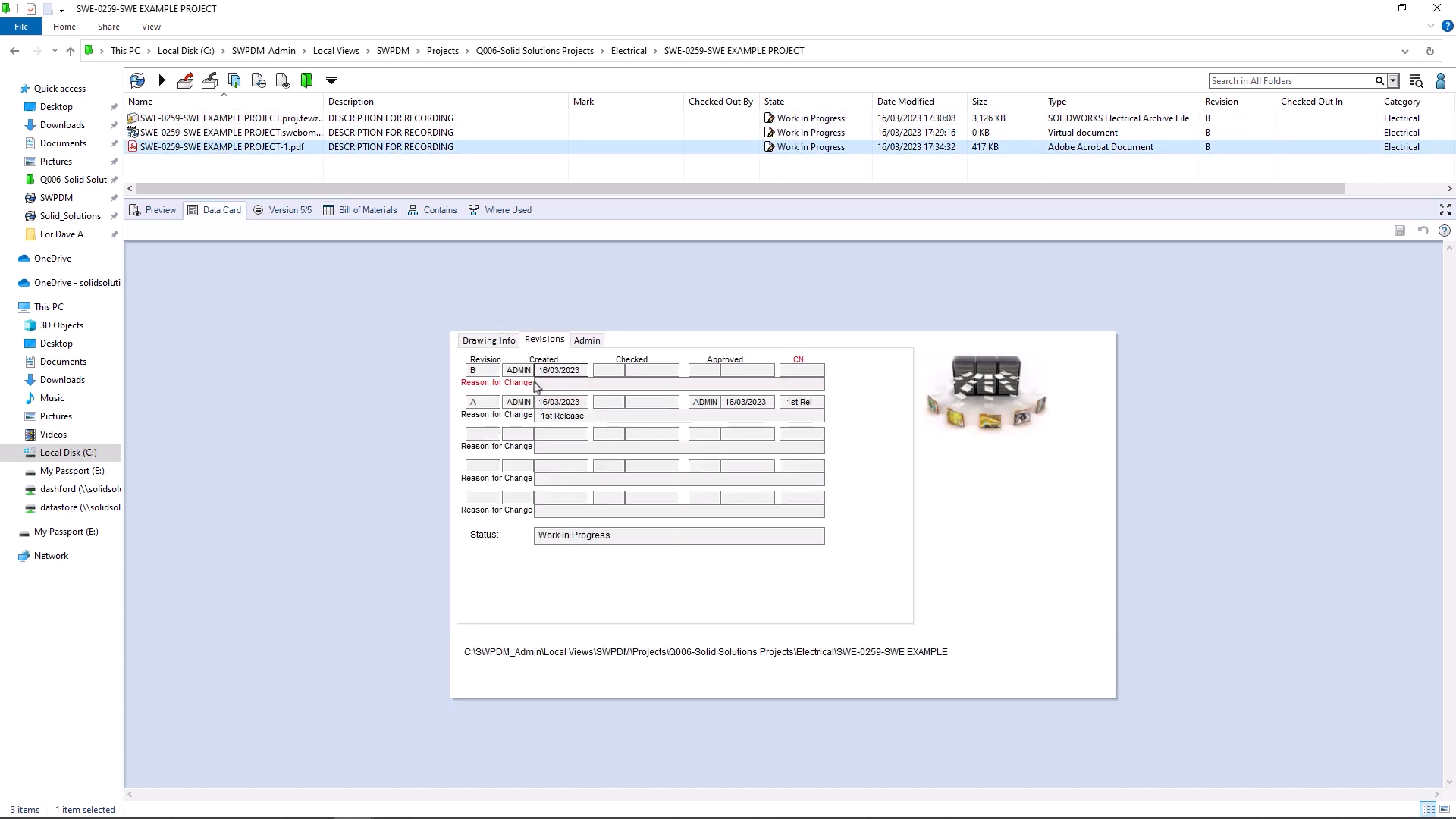
click(771, 371)
Step: Preview the project PDF and examine the revision table and PDM status in the title blocks of the cover page and other sheets
click(160, 210)
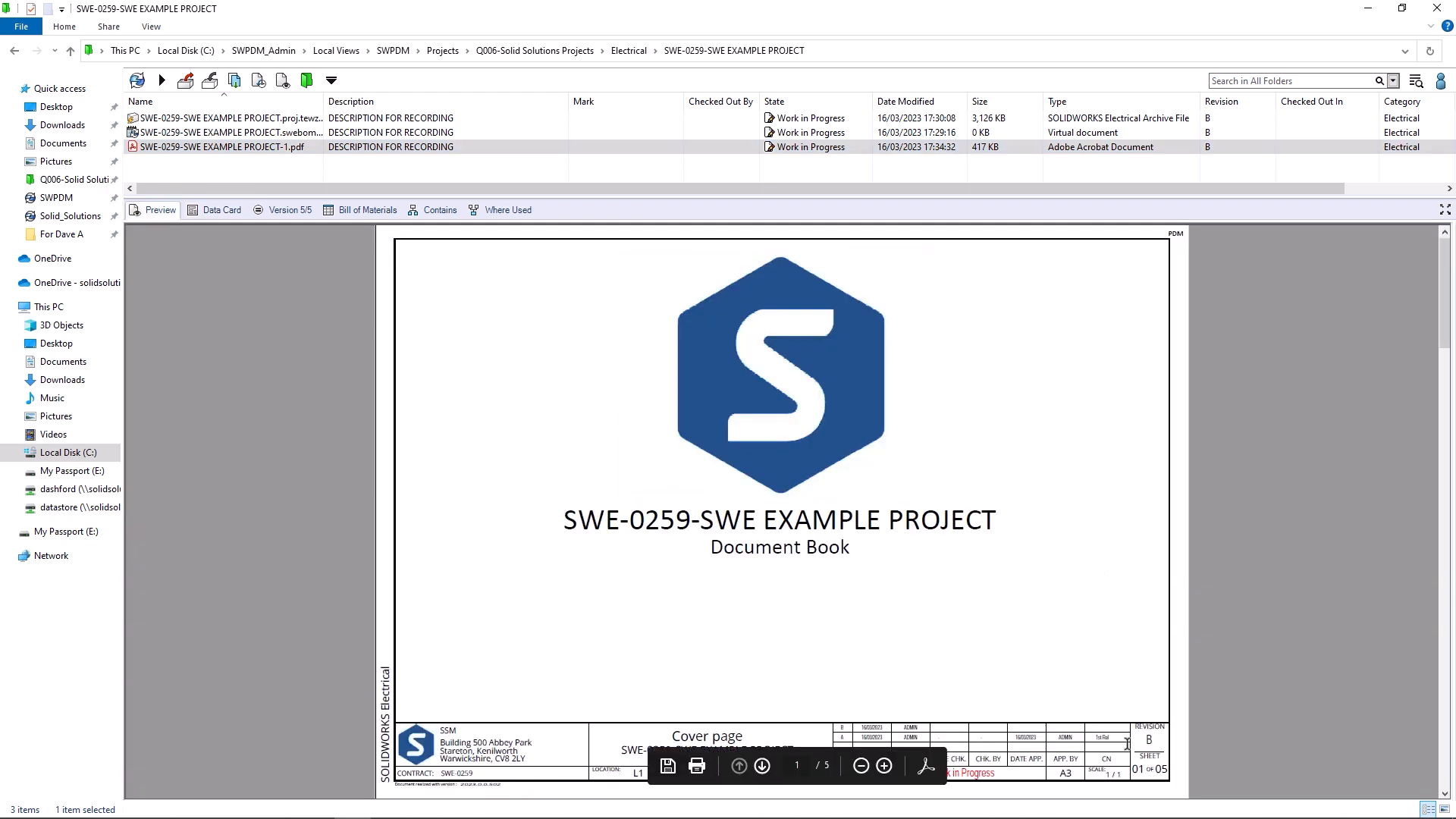
ctrl+scroll(1128, 744, up, 3)
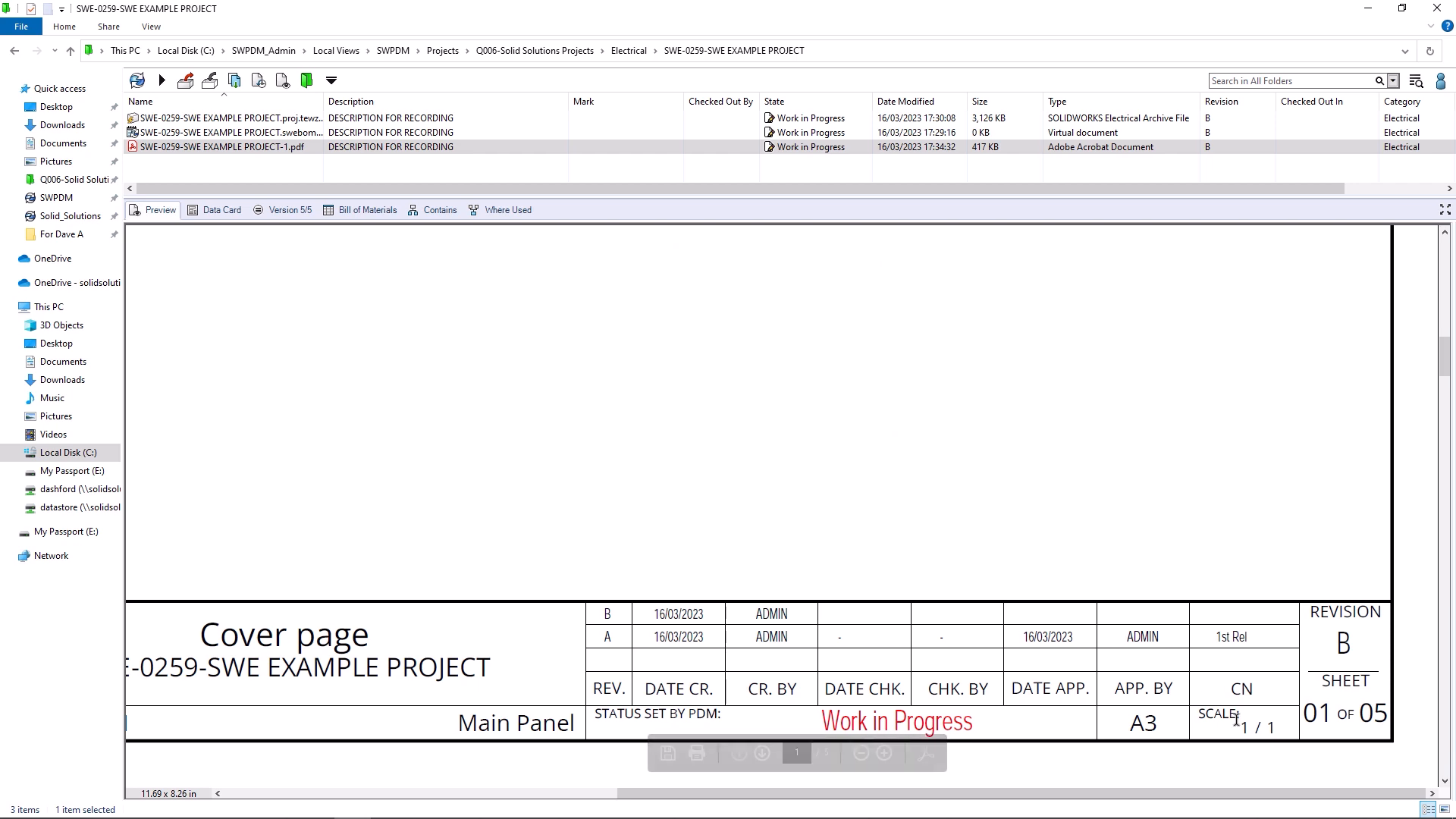
ctrl+scroll(1071, 538, up, 3)
ctrl+scroll(1070, 539, down, 5)
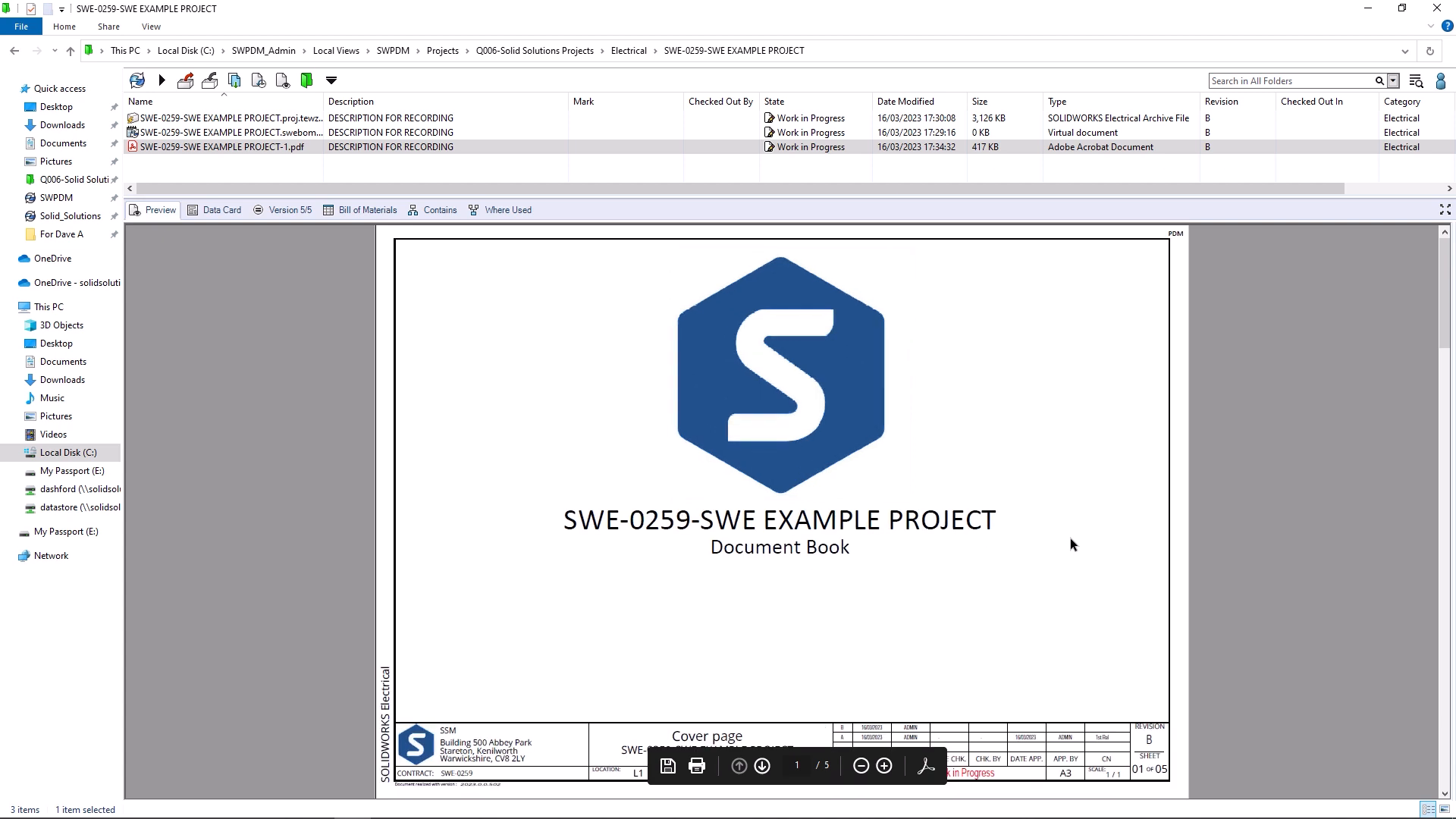
scroll(1071, 538, down, 6)
scroll(1071, 539, down, 4)
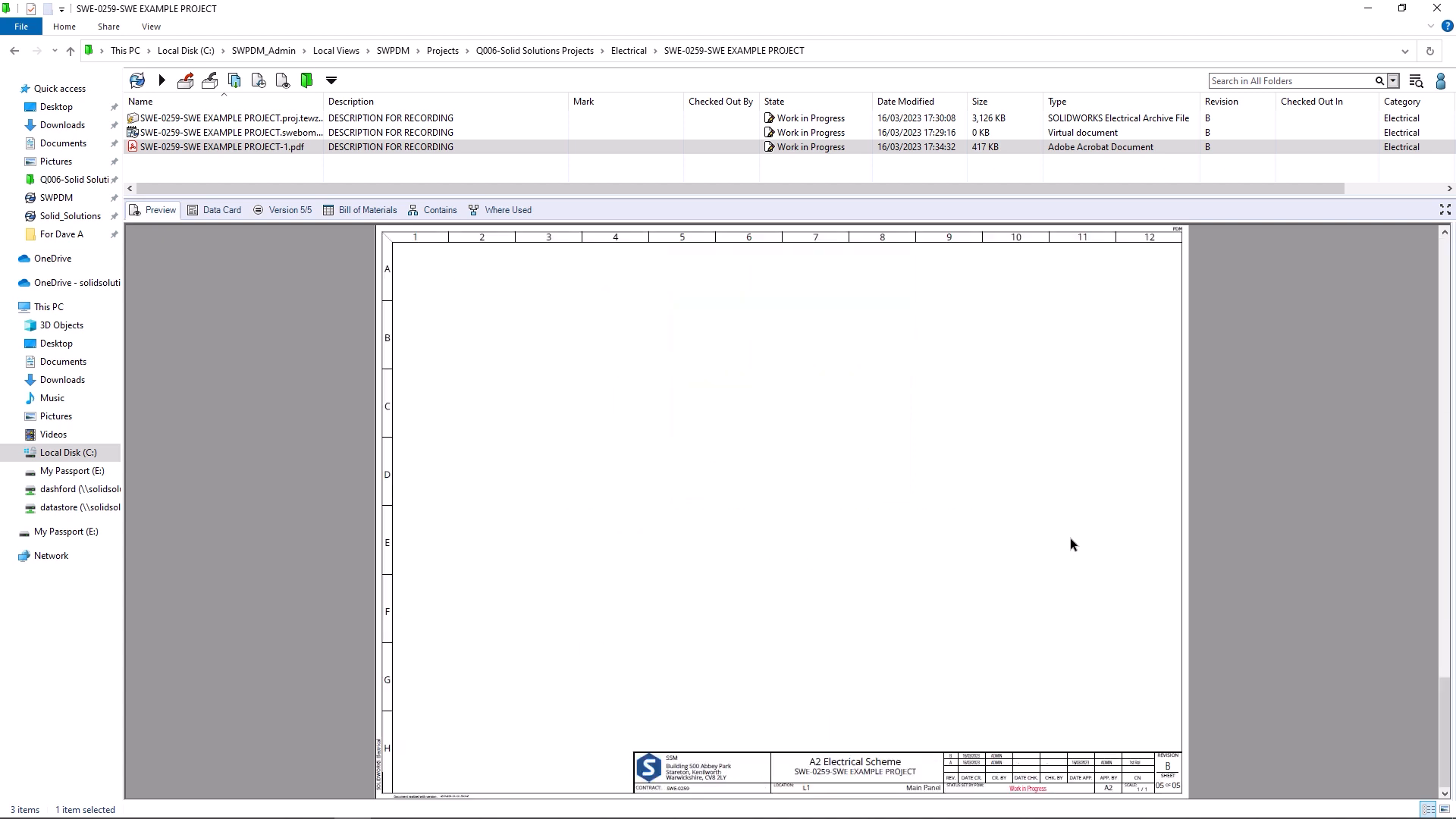
scroll(1070, 538, up, 4)
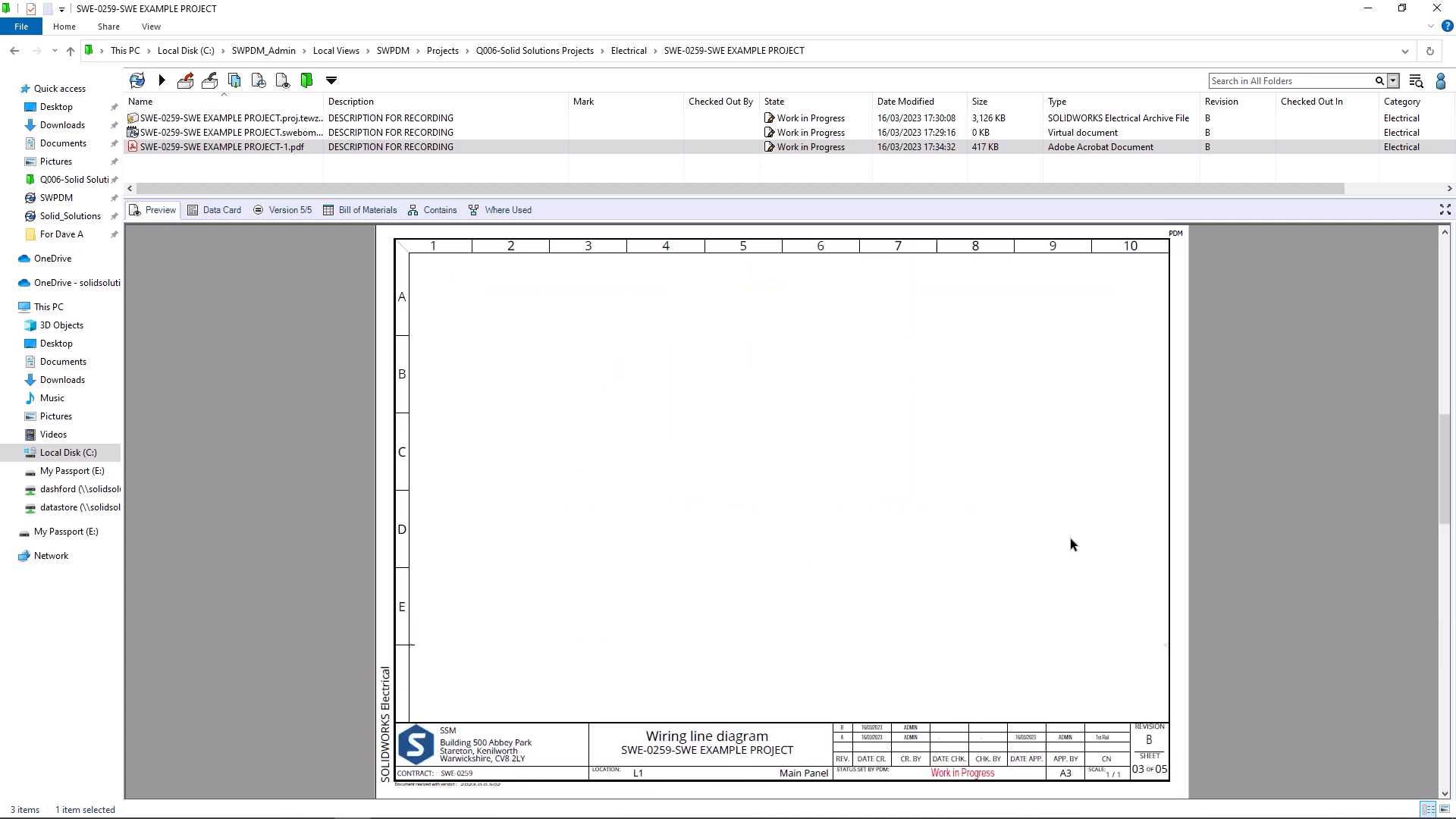
Step: Edit the project's tewzip archive in SOLIDWORKS Electrical, checking it out together with its PDF and swebom document
click(251, 119)
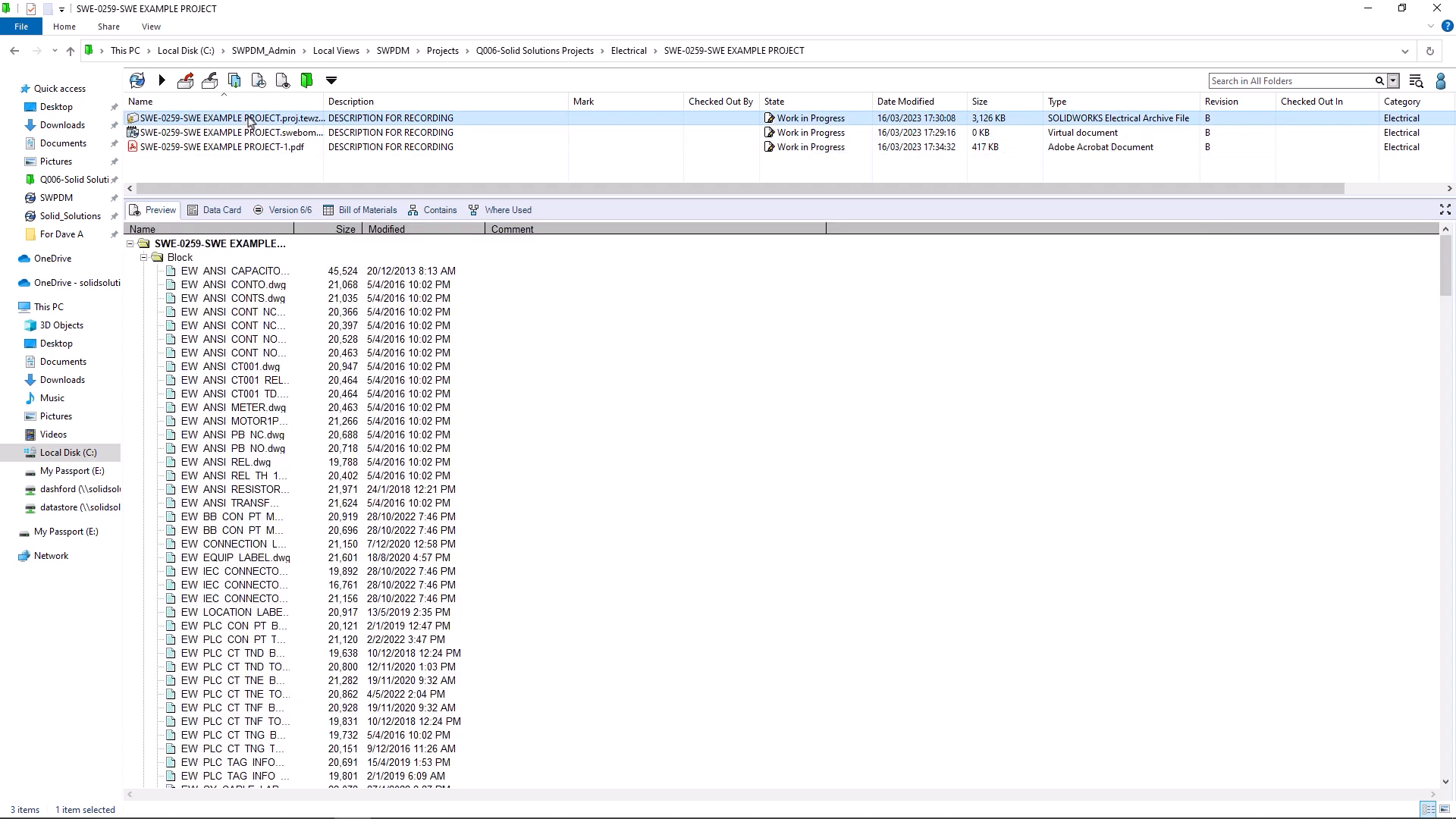
click(207, 205)
right_click(248, 124)
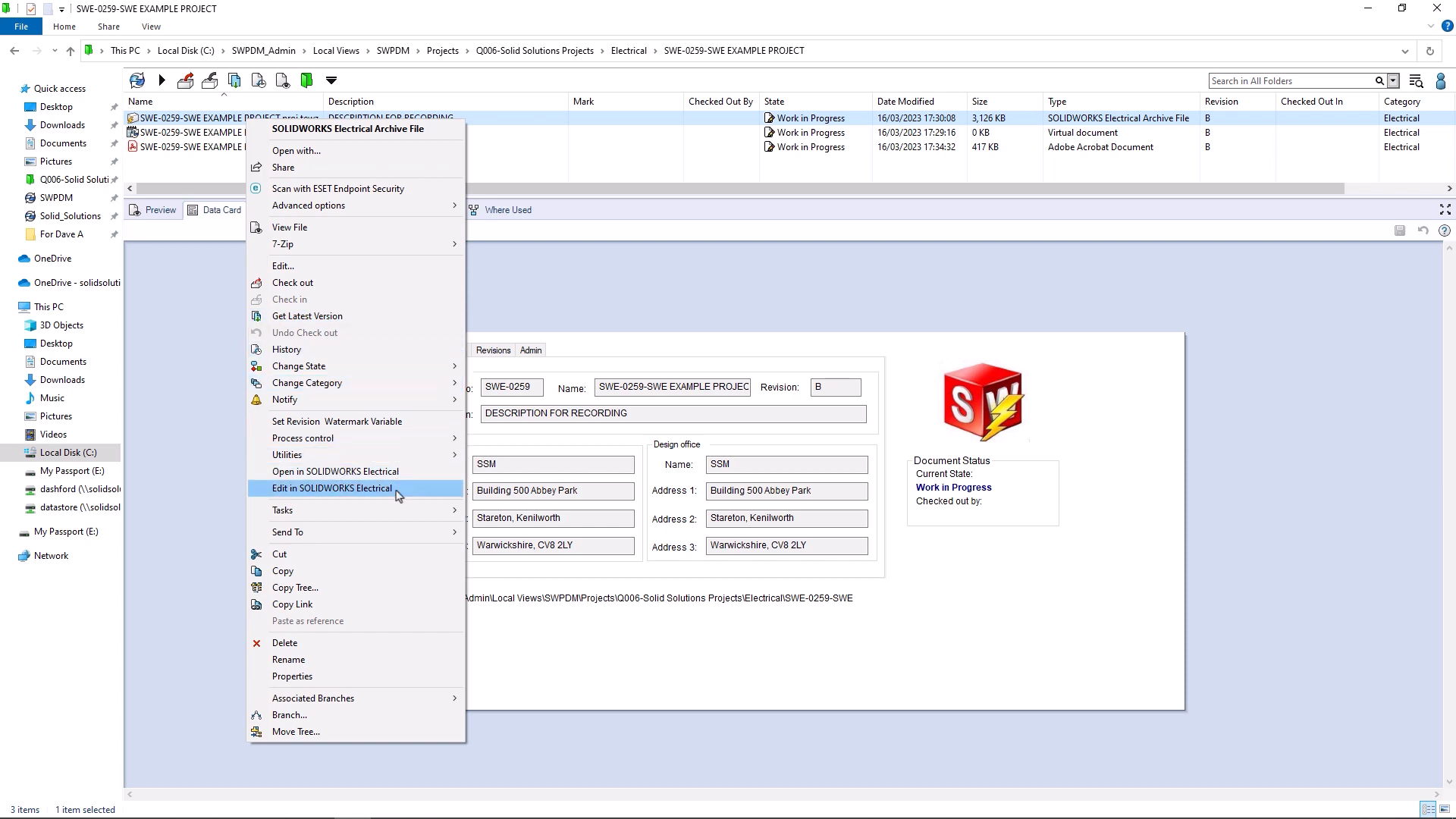
click(331, 489)
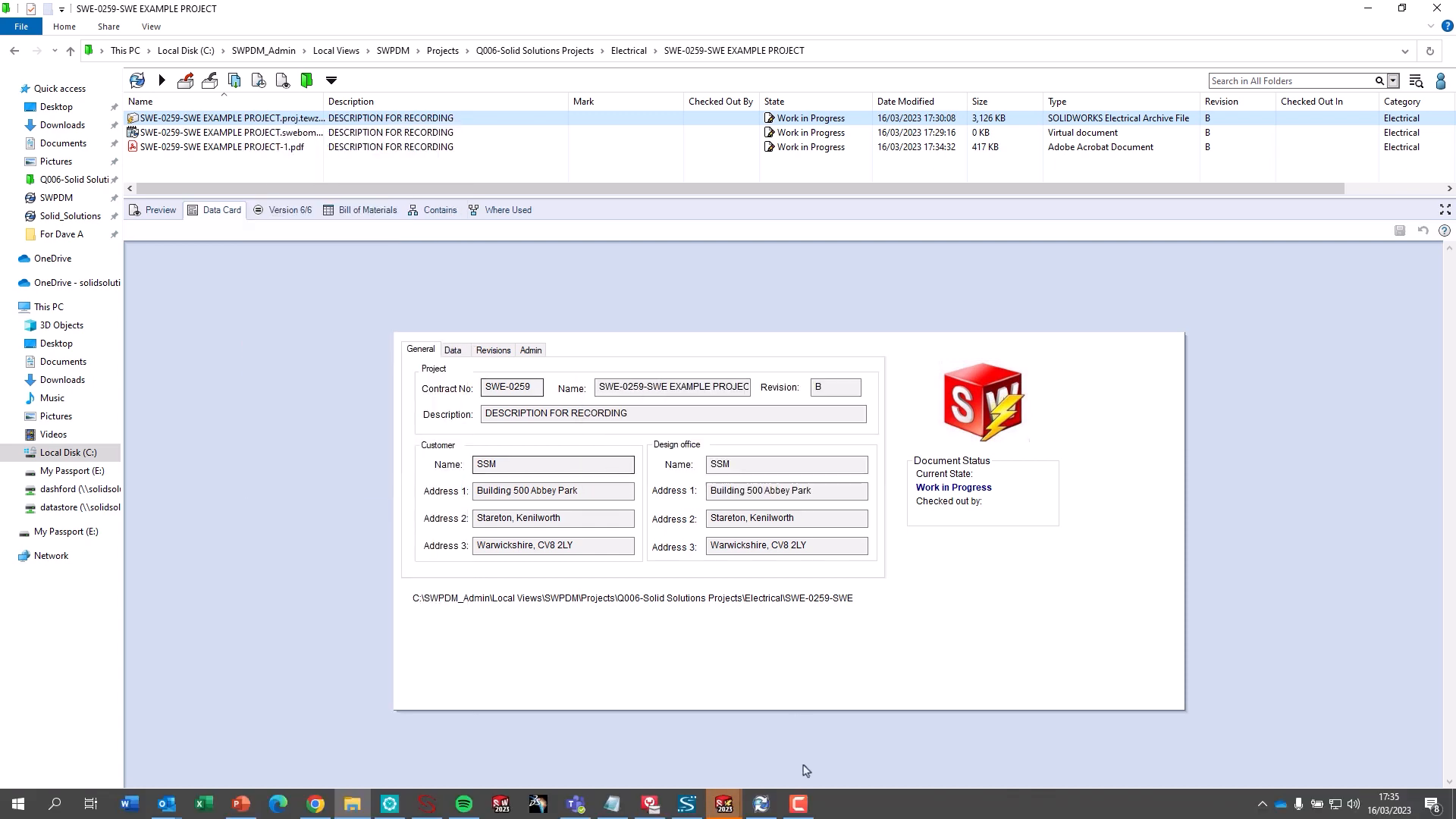
mouse_move(727, 810)
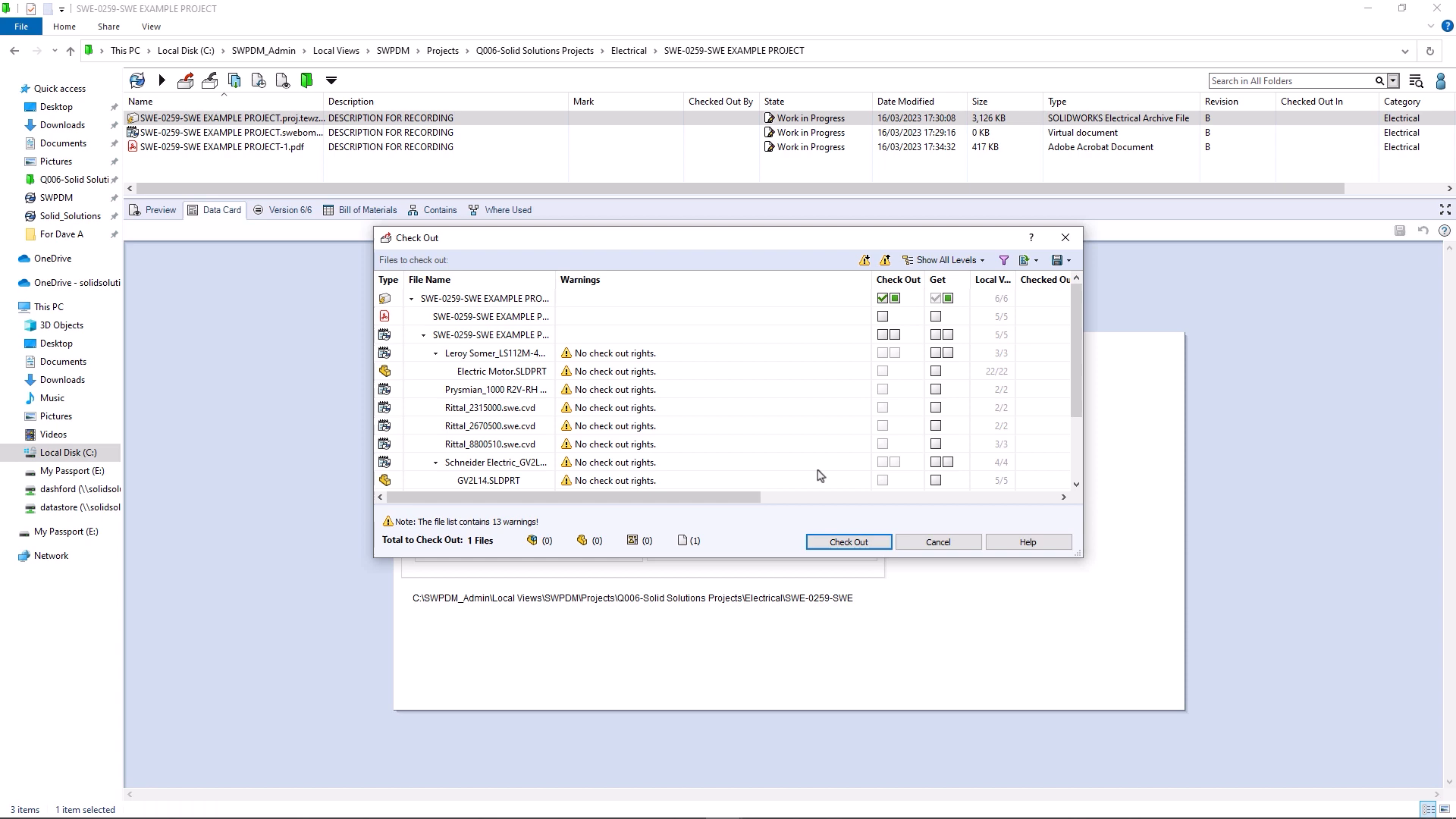
click(895, 298)
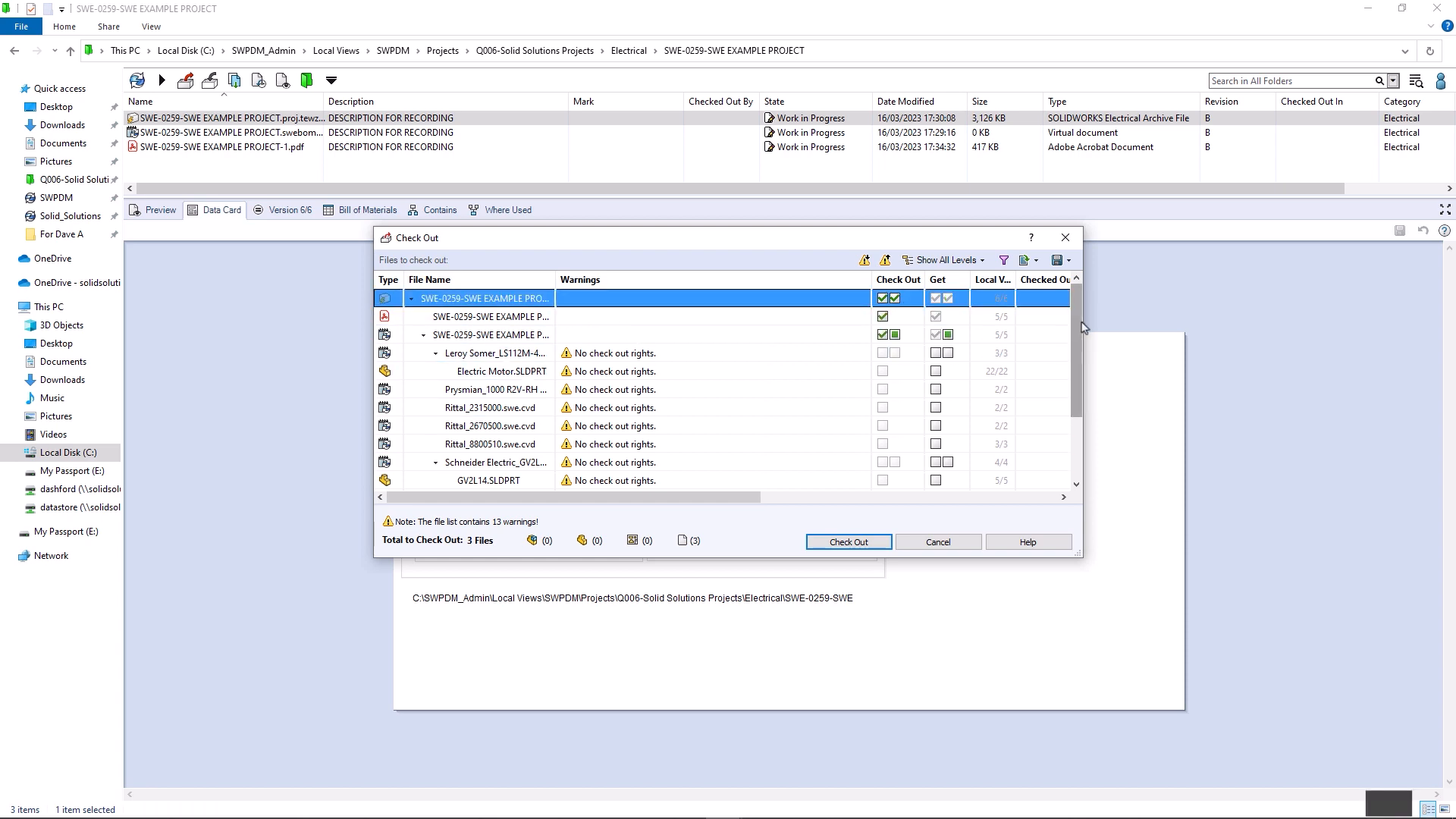
drag(1080, 326, 1081, 447)
scroll(1073, 374, up, 5)
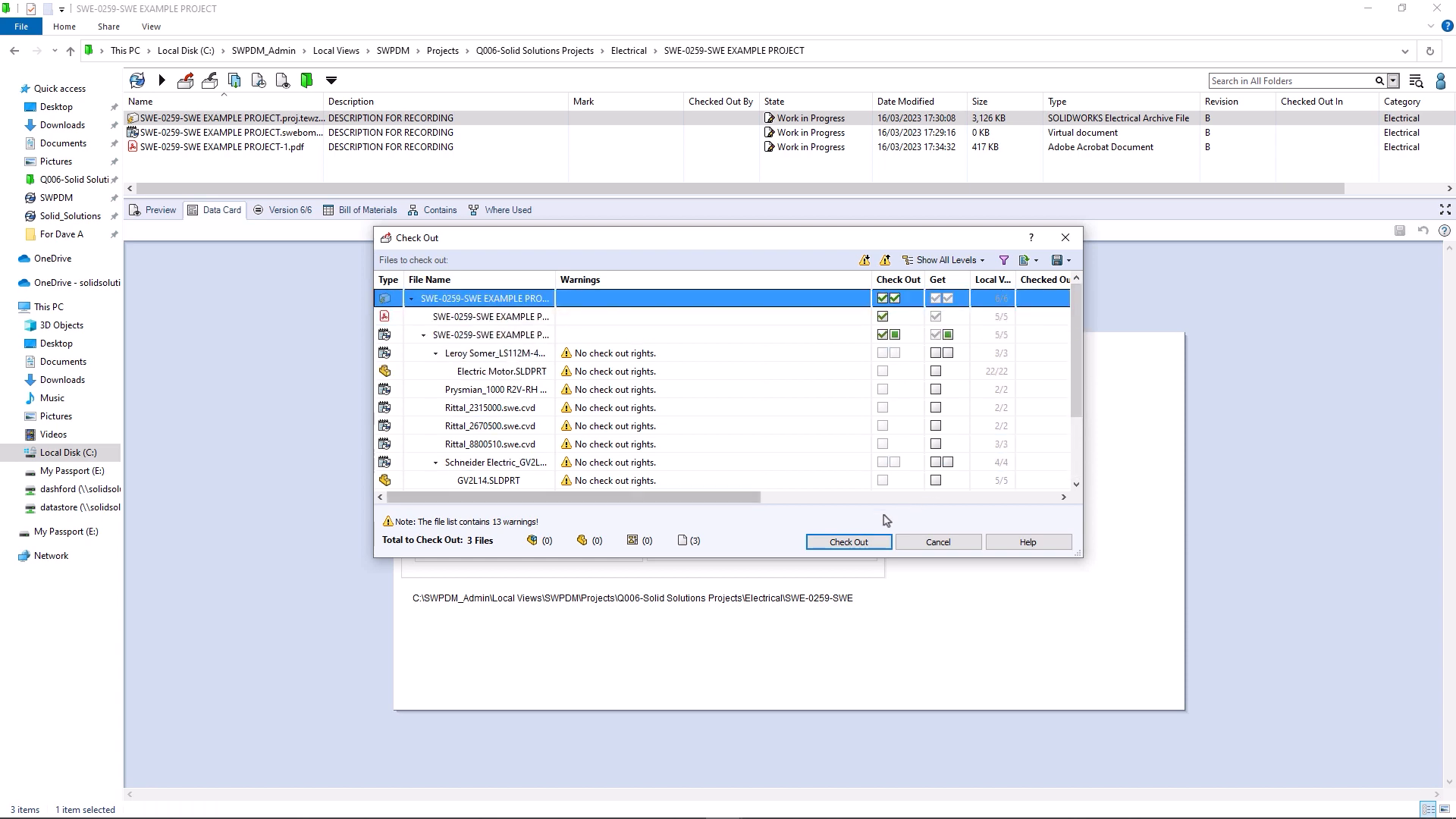
click(849, 542)
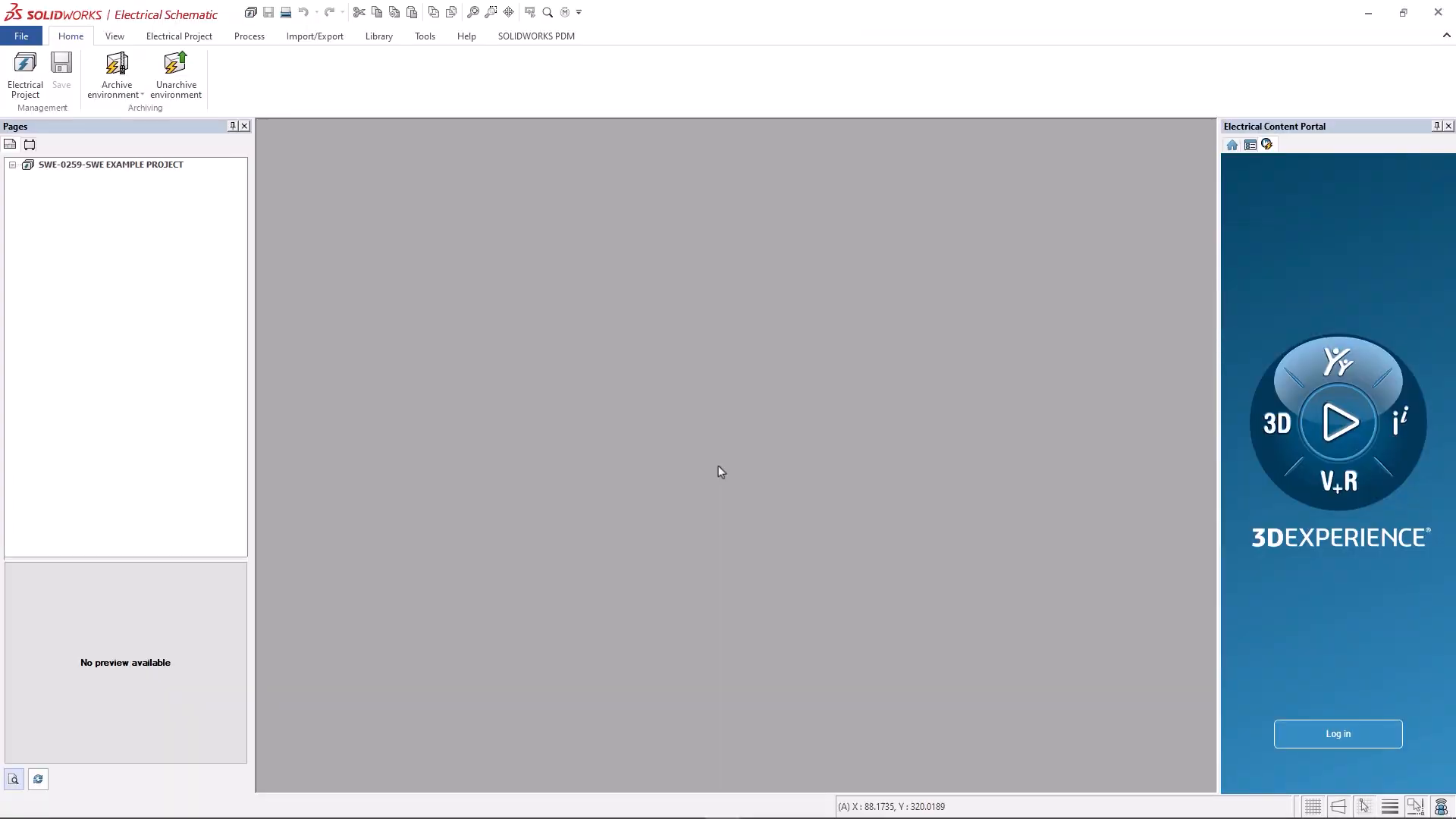
Step: Open page 04 - A3 Electrical scheme and insert the 2P CB + TRANS macro on the supply lines near column 9
click(12, 164)
click(26, 177)
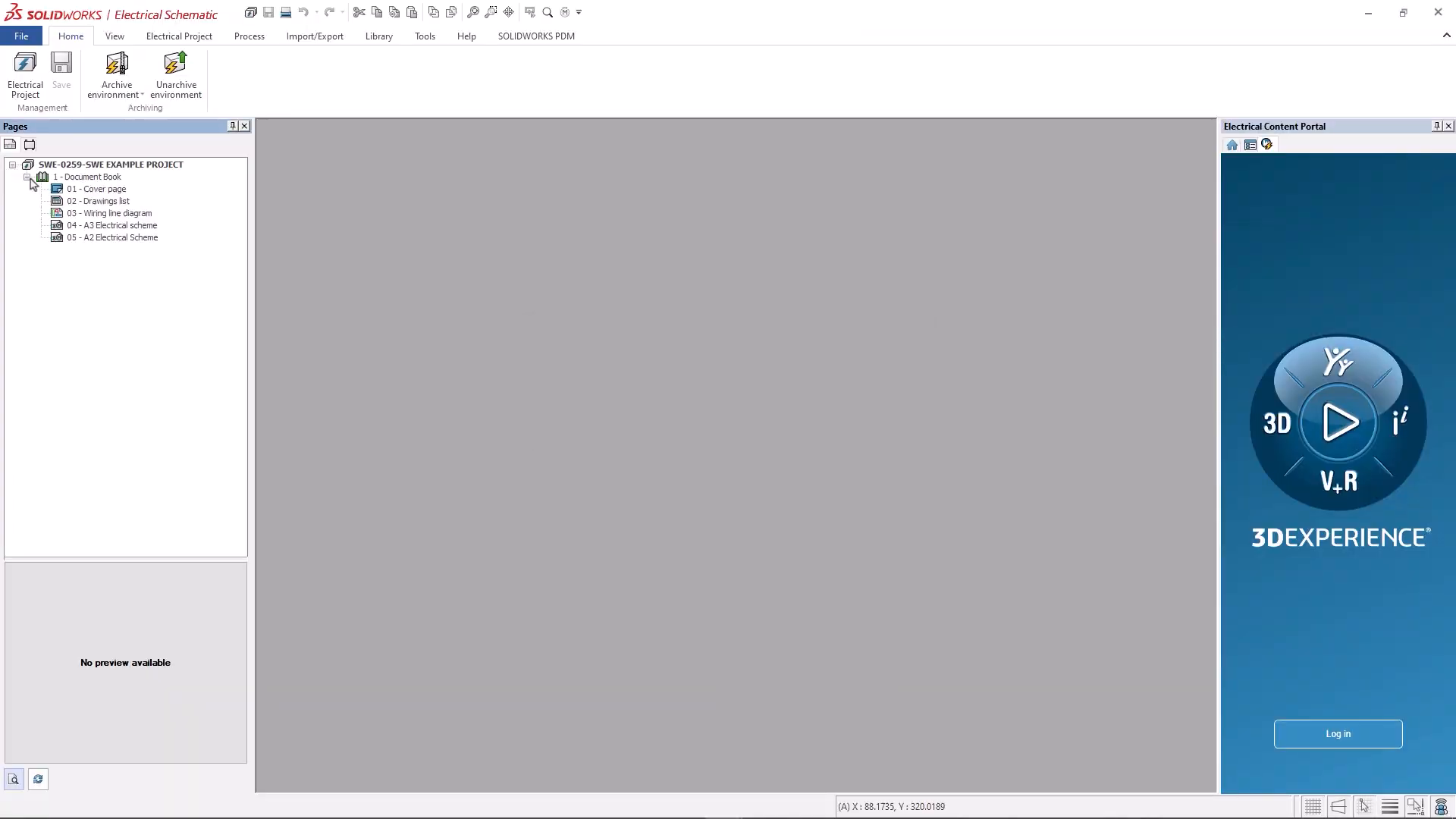
double_click(104, 226)
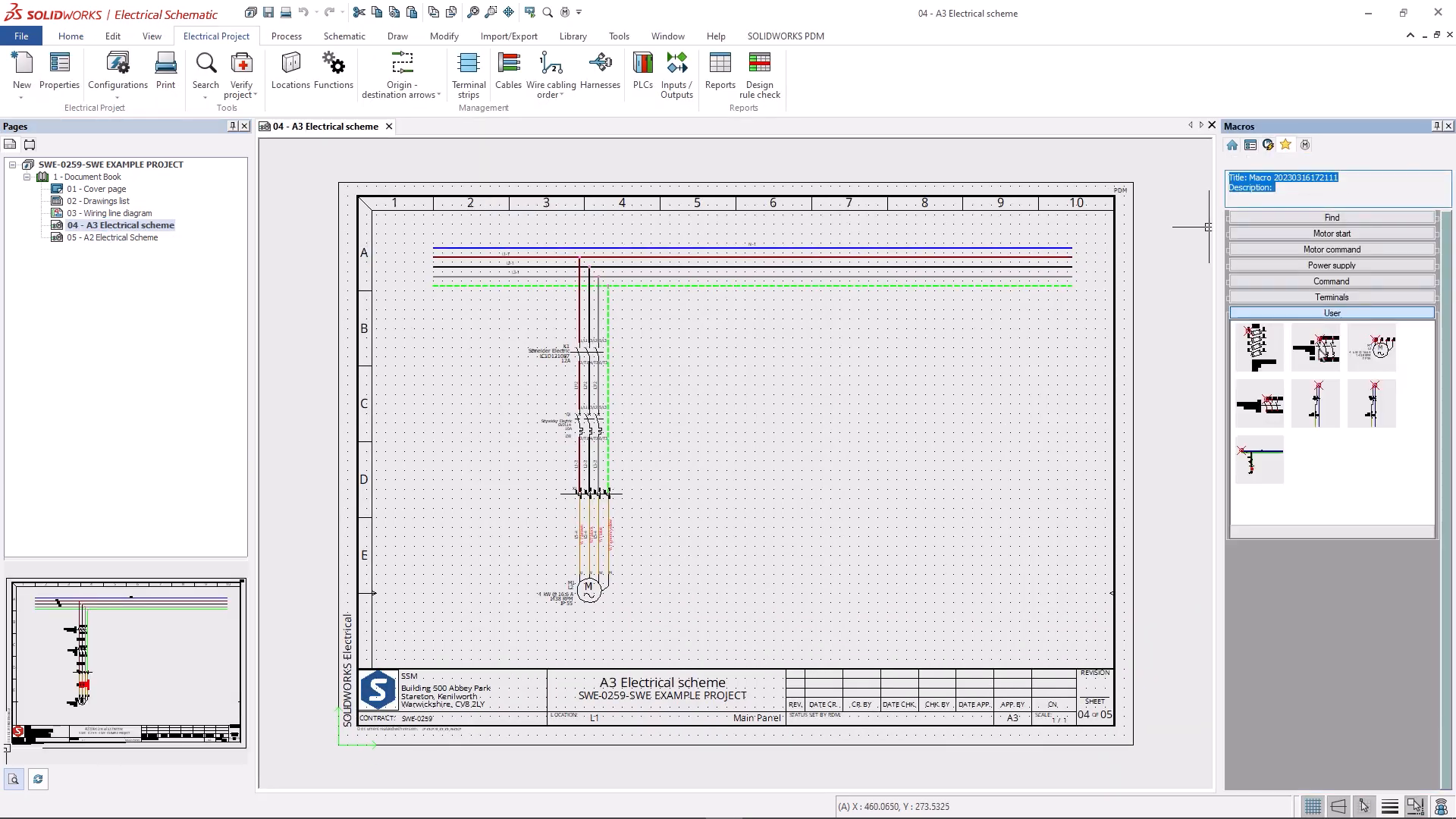
drag(1330, 407, 1016, 253)
click(891, 599)
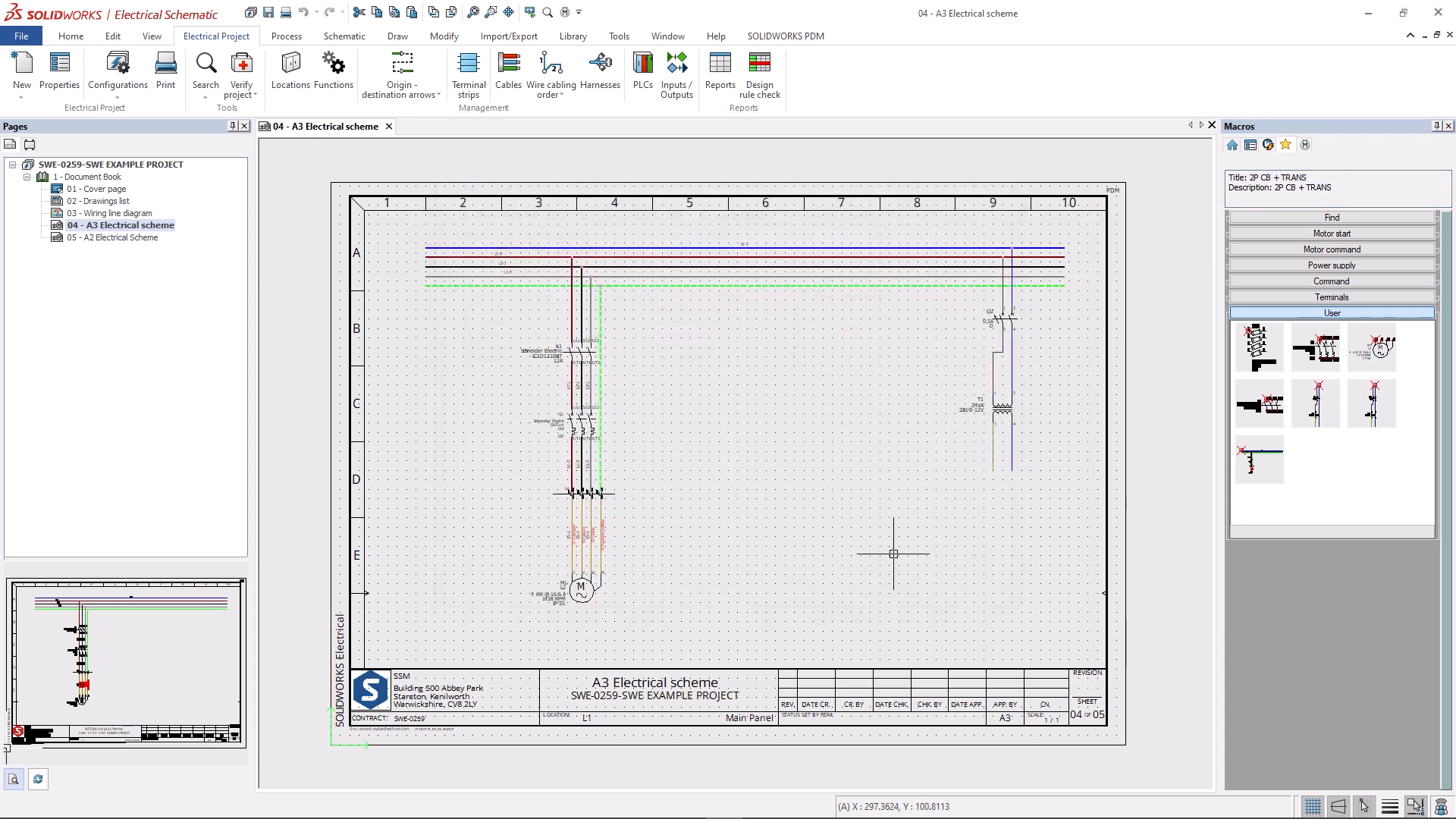
scroll(1005, 314, up, 3)
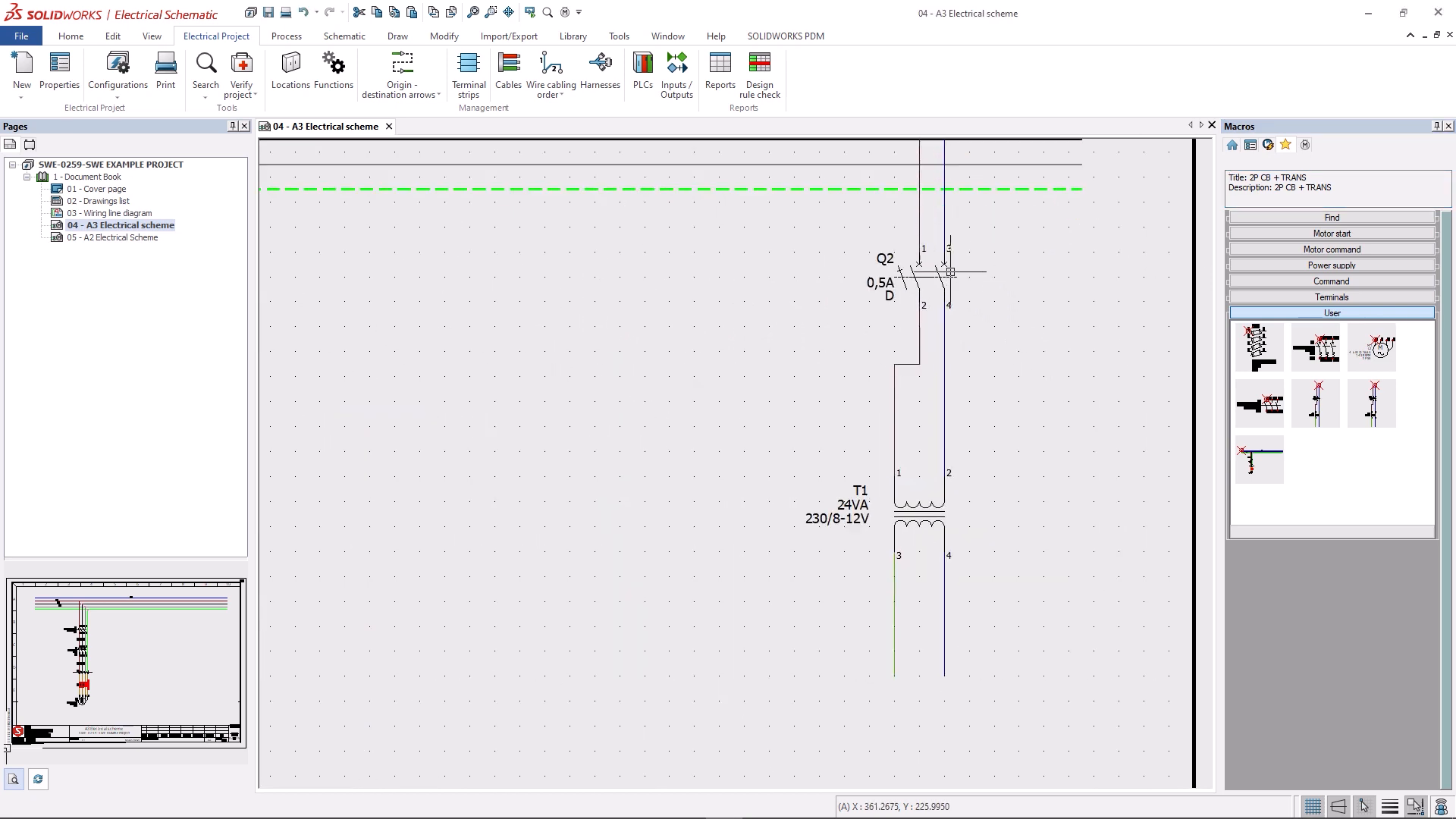
Step: Close the scheme page and check in the project with its PDF and swebom document, using the comment "ADDED NECESSARY CIRCUIT"
click(390, 127)
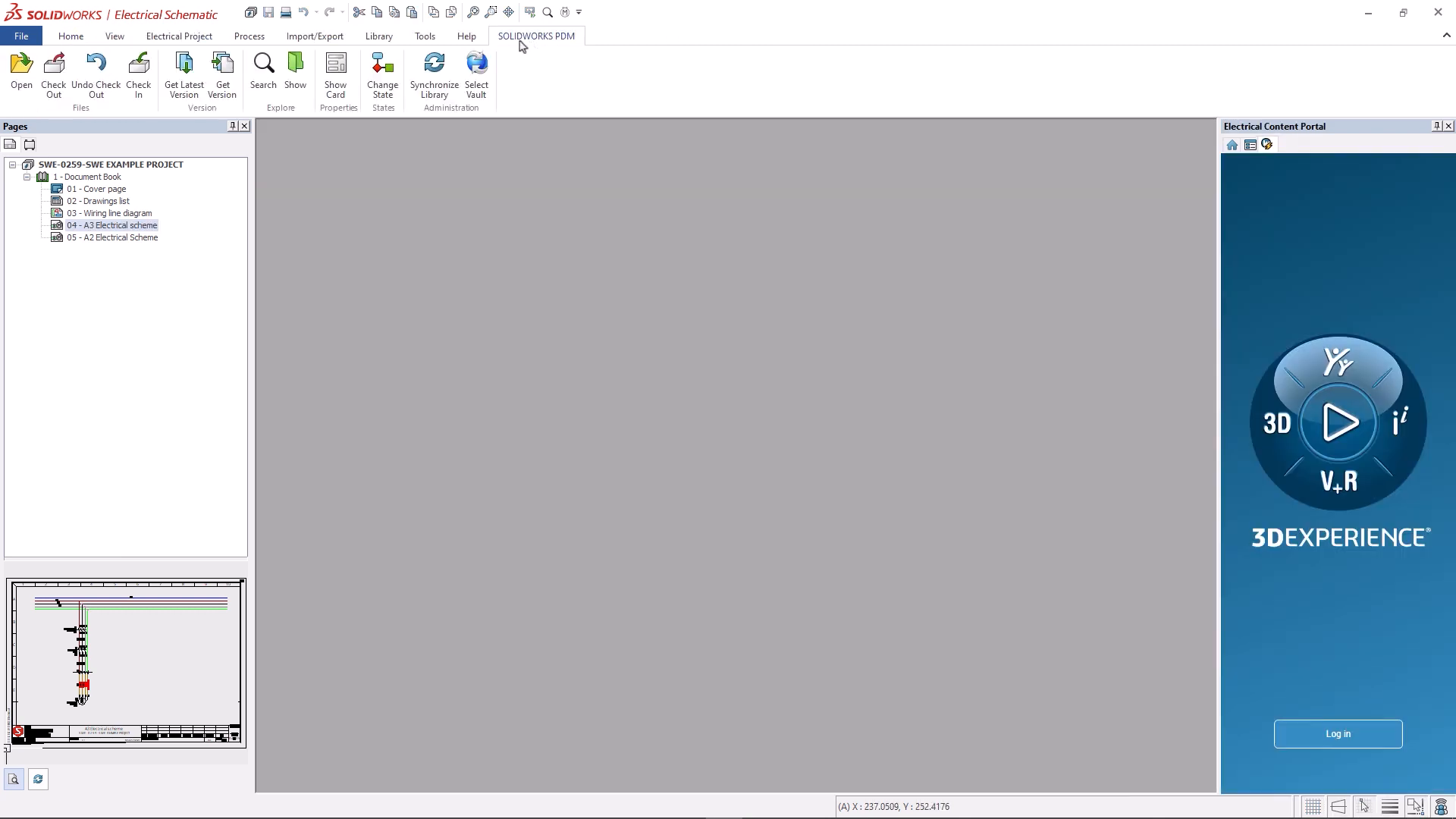
click(139, 72)
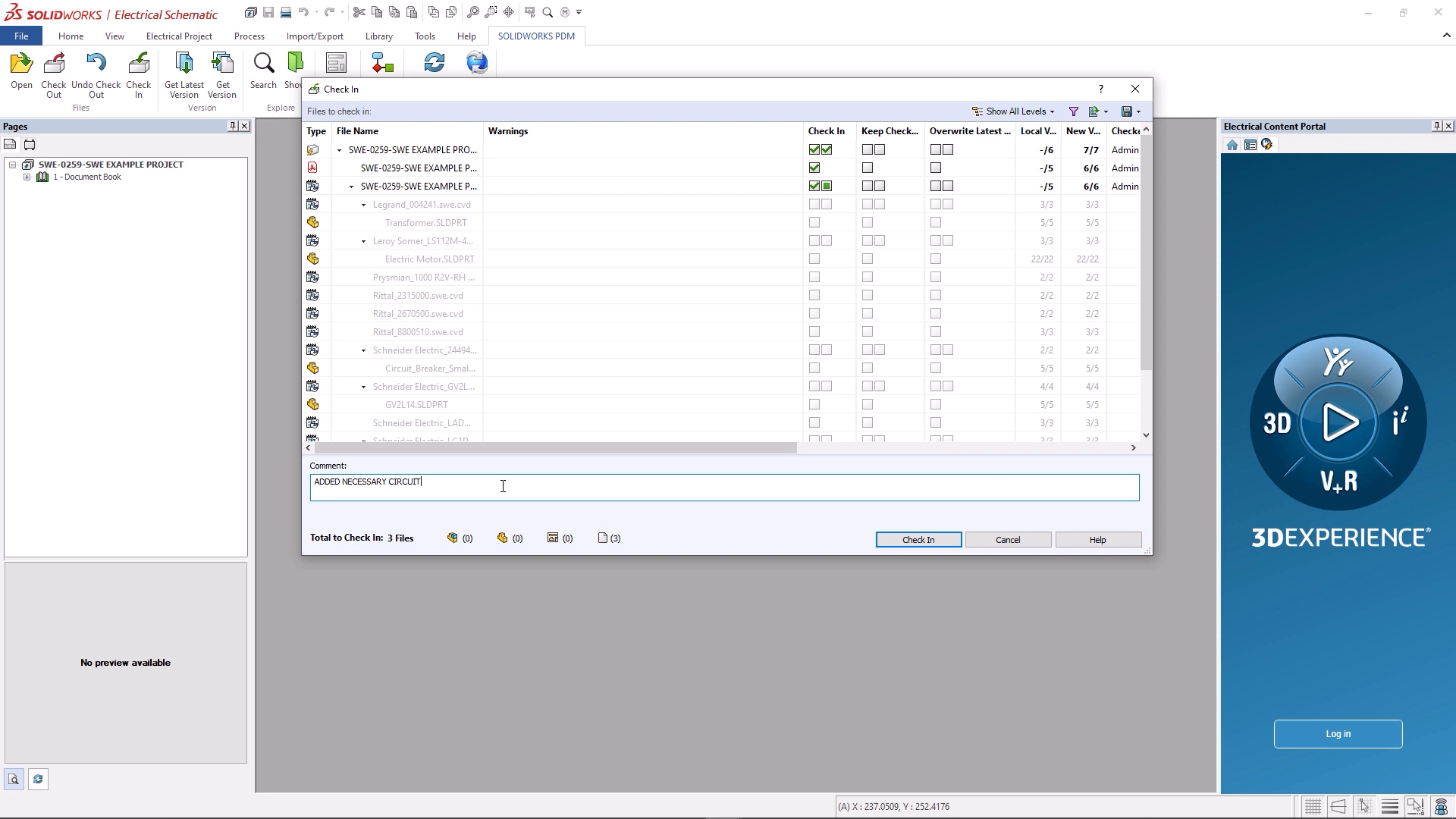
click(918, 540)
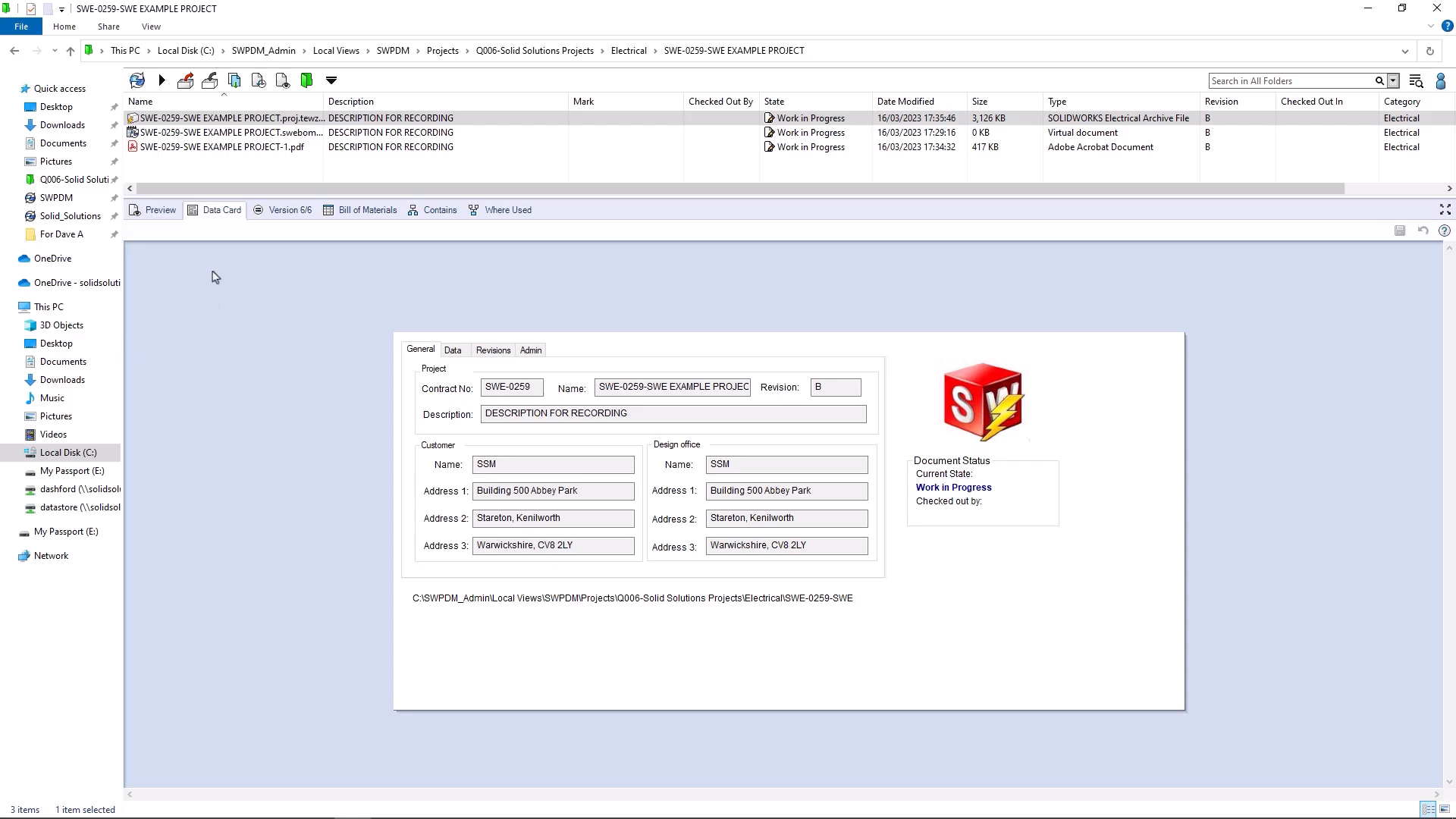
Step: Review the tewzip archive's history in the vault, widening the Comment column and inspecting the latest commented check-in and the Approved-to-Work in Progress transition
right_click(261, 120)
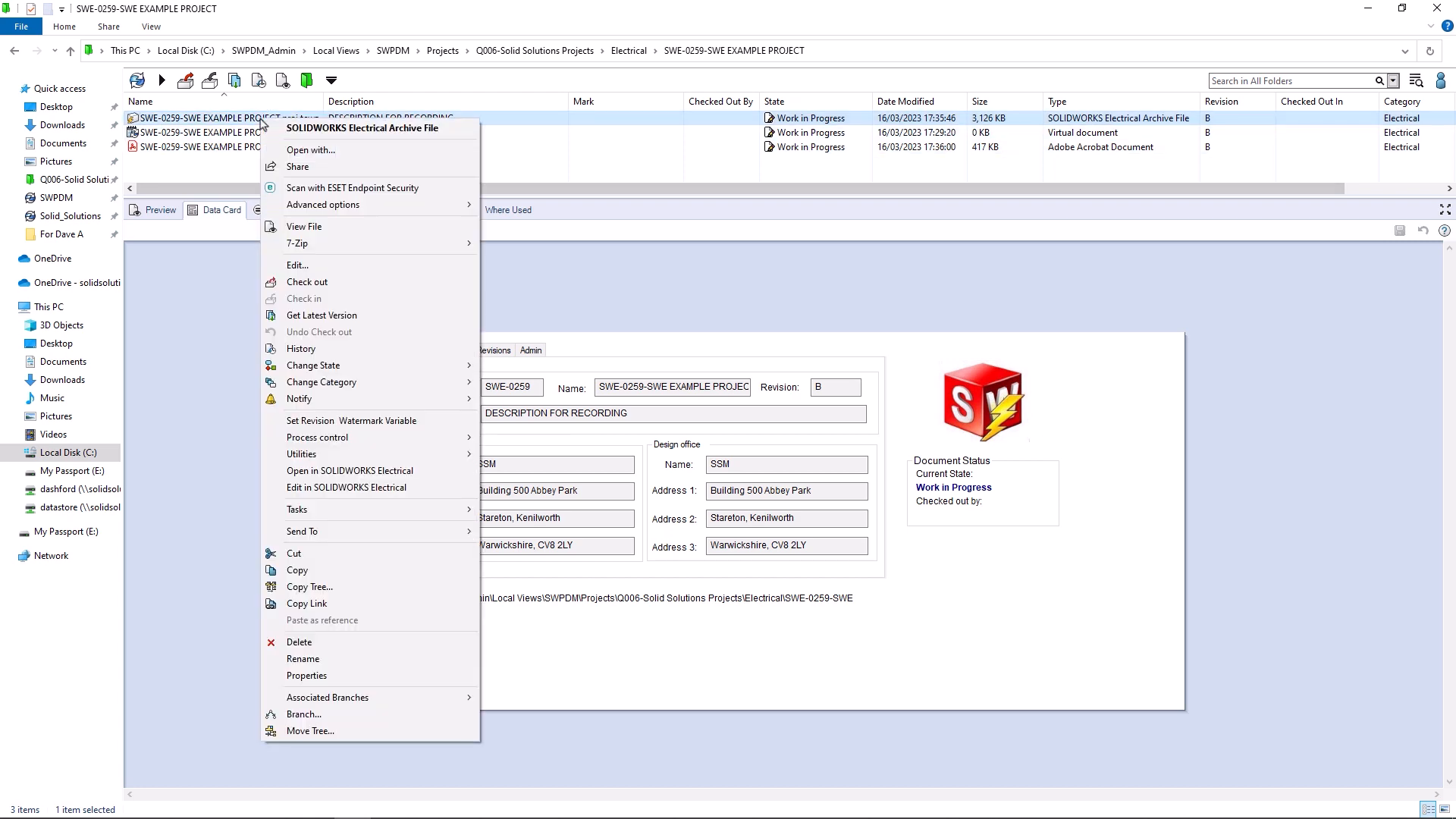
click(303, 349)
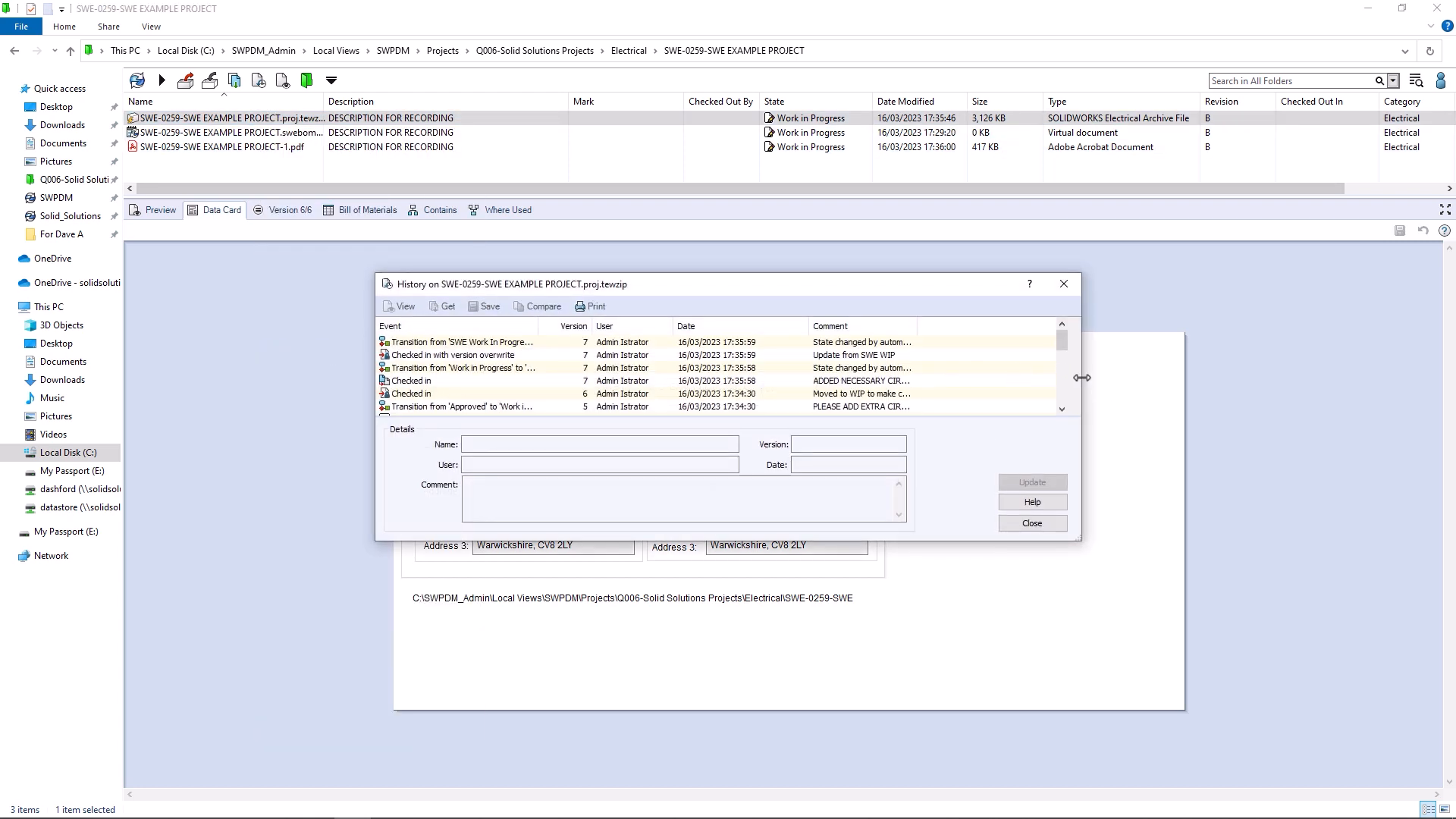
drag(1082, 377, 1406, 378)
drag(919, 325, 1183, 325)
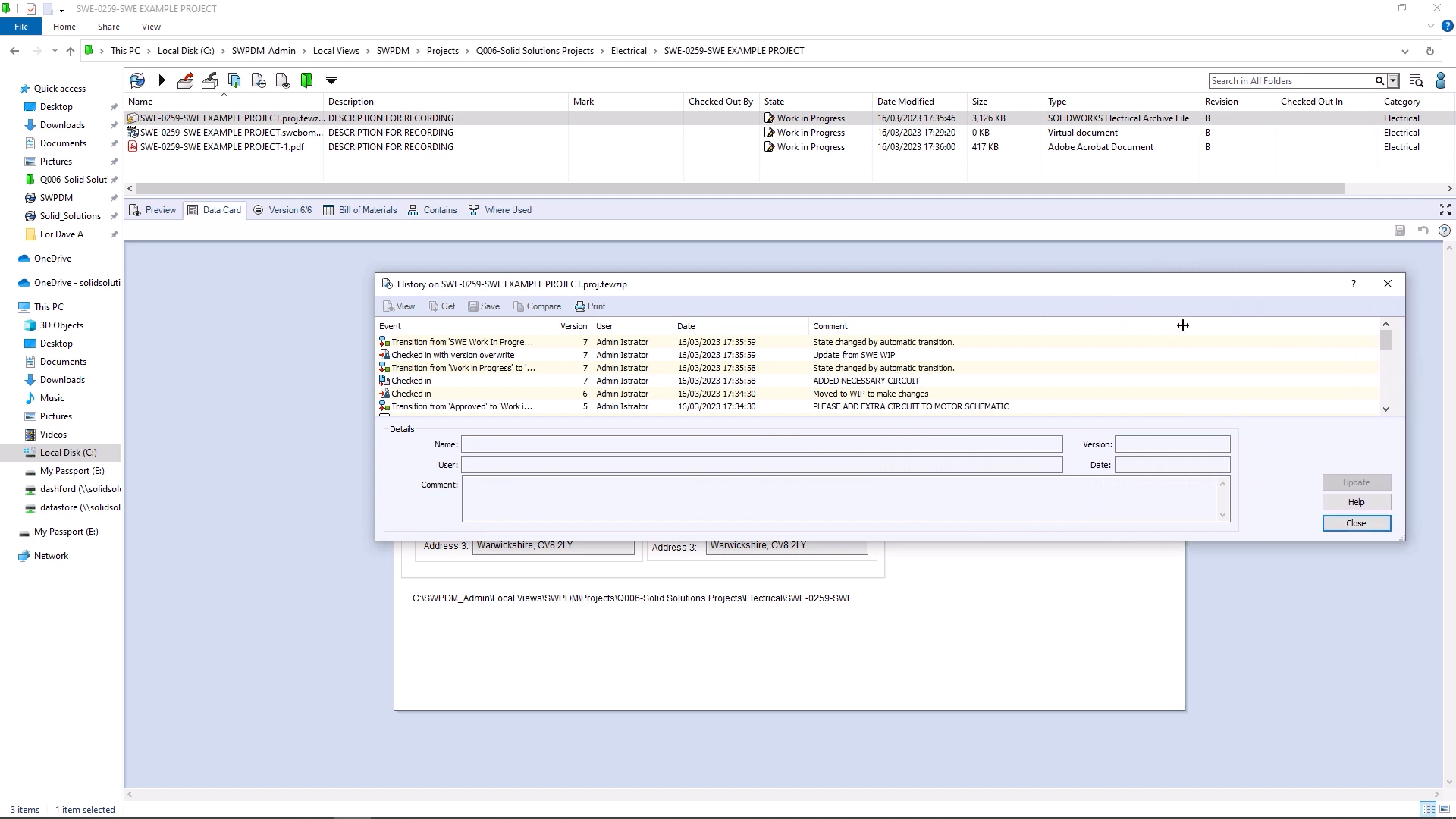
click(986, 382)
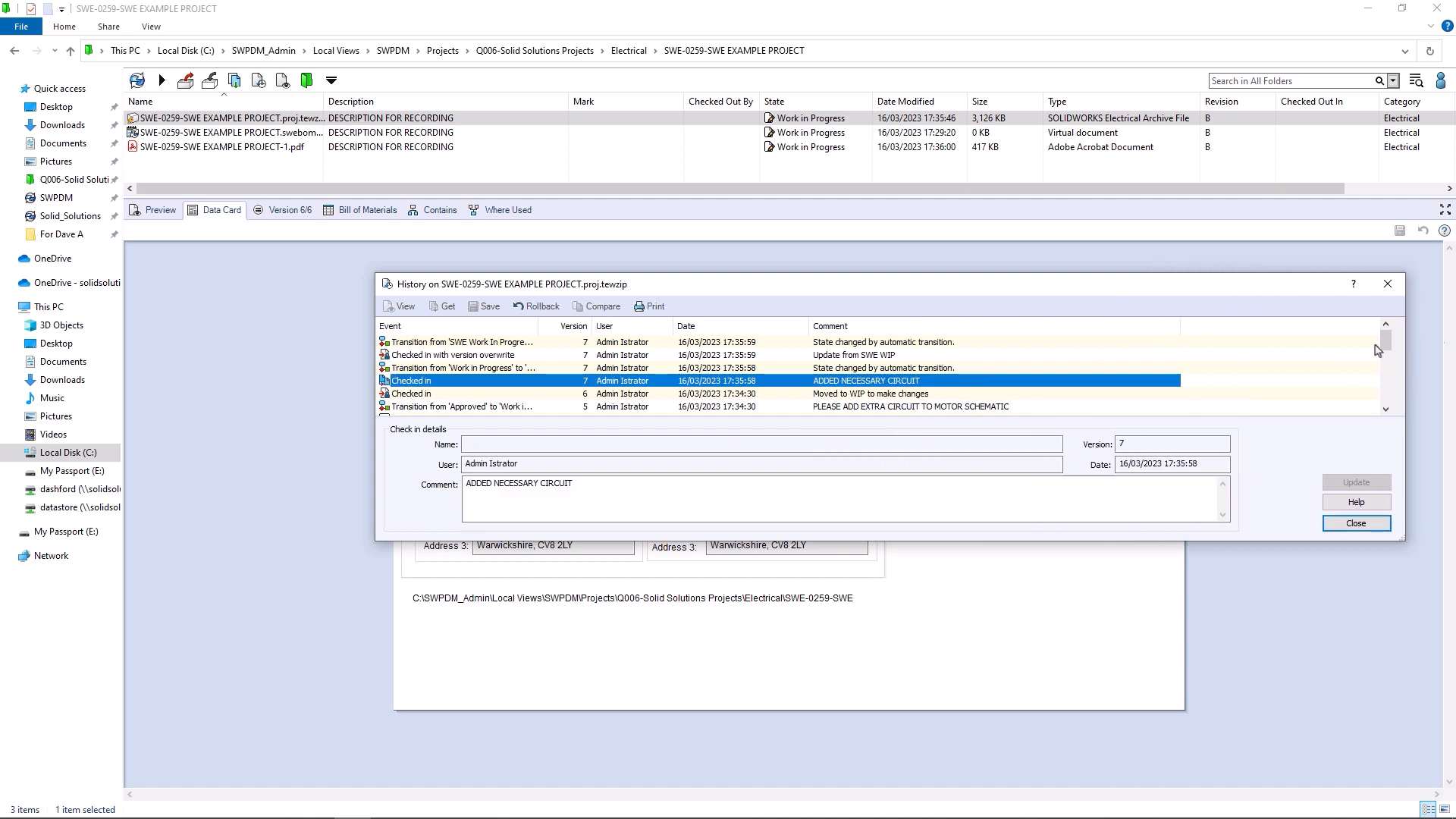
click(940, 408)
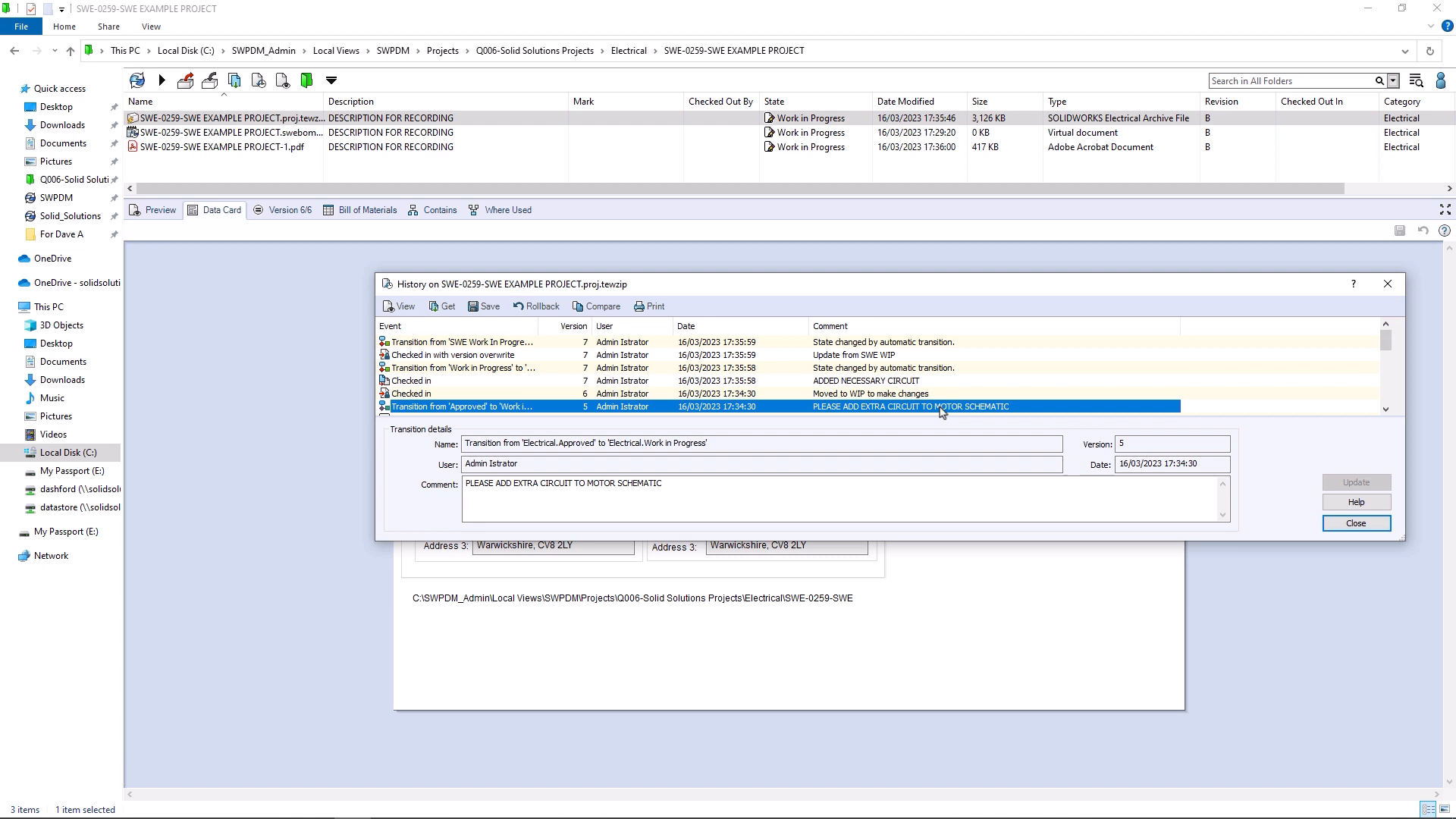
click(905, 381)
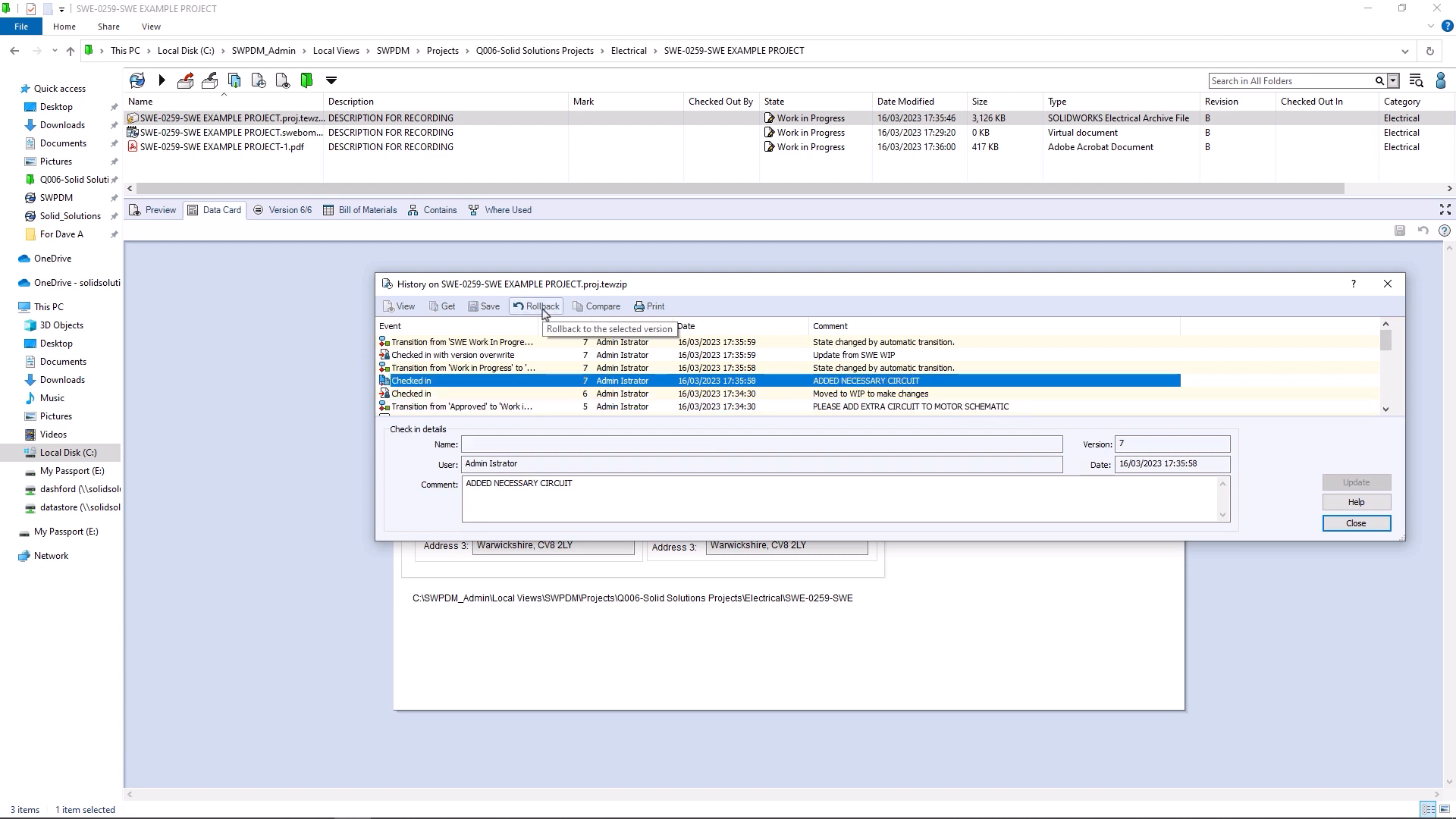
click(1356, 524)
Step: Show the swebom document's bill of materials and compare version 6 with version 5
click(252, 134)
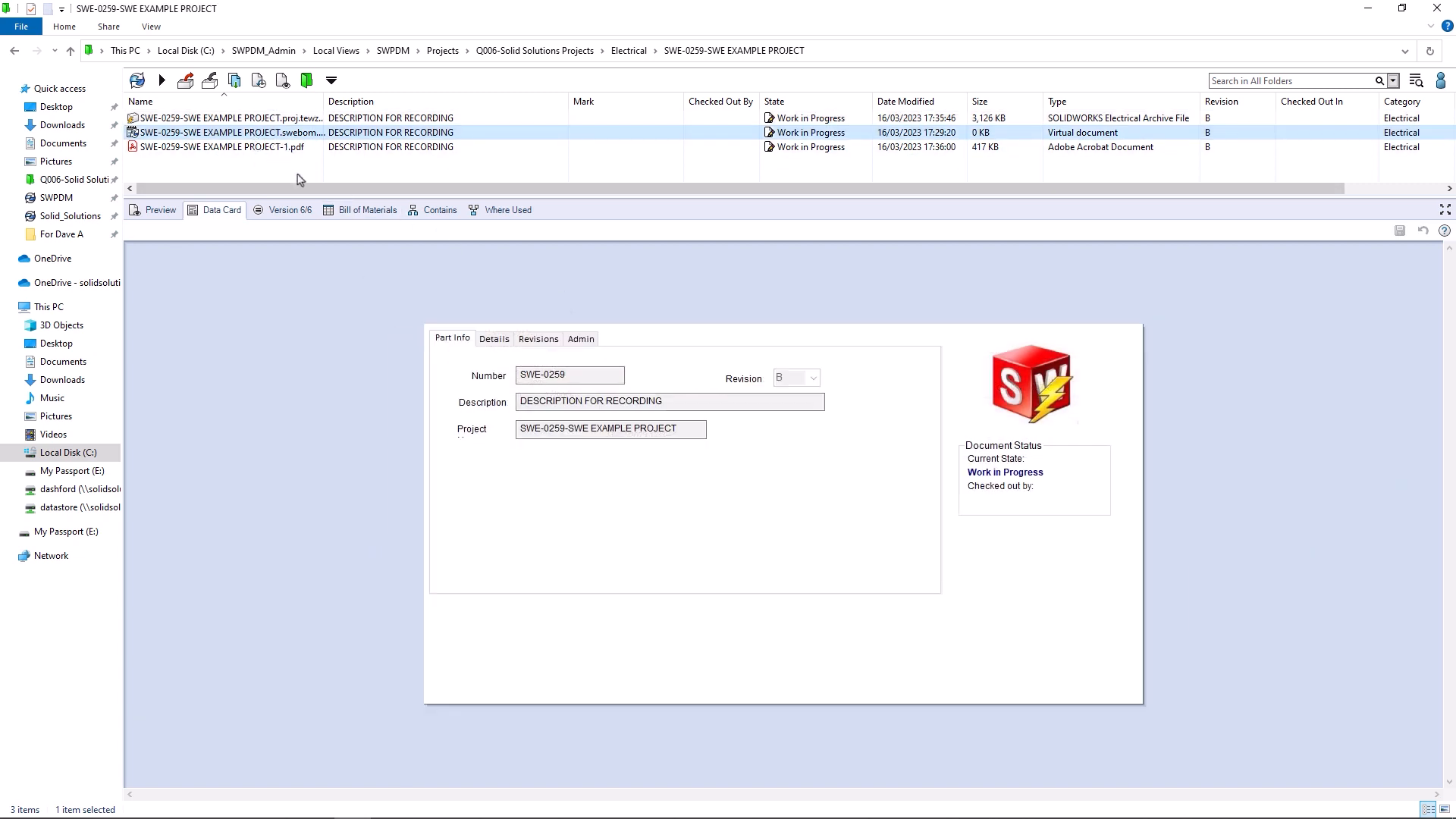
click(370, 210)
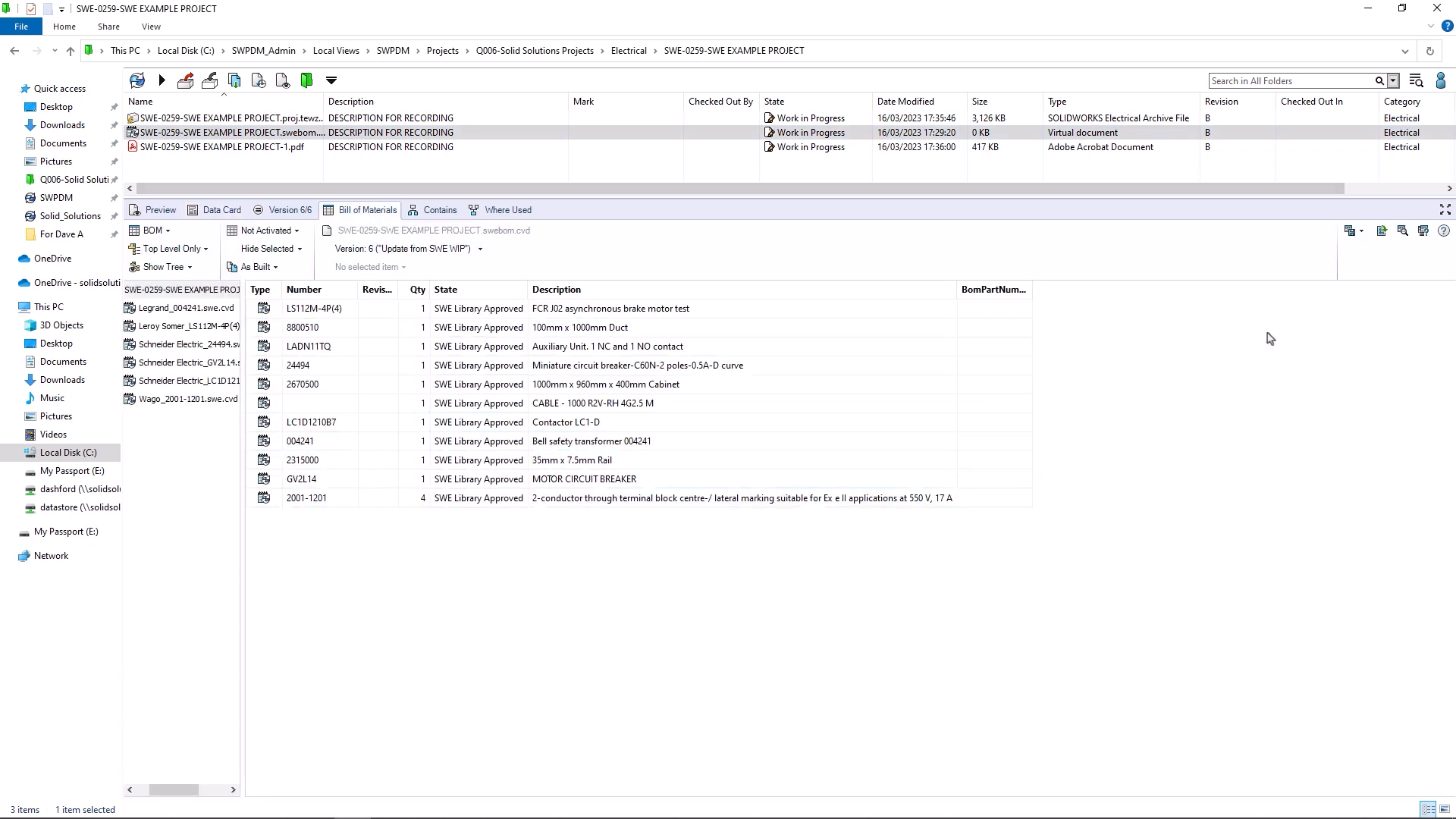
click(1424, 230)
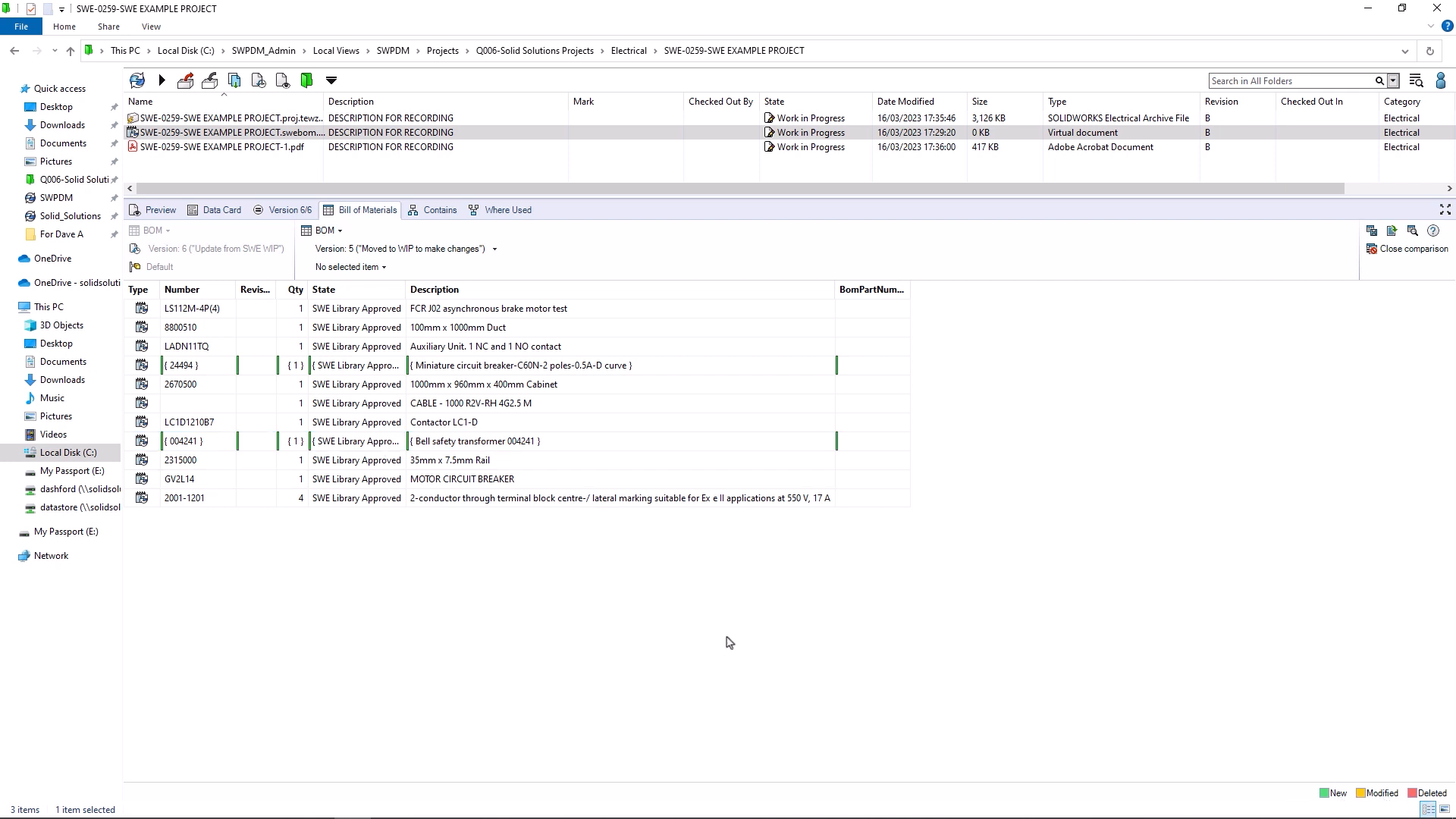
Step: Preview the project PDF and inspect the revision table and status in the cover page's title block
click(267, 147)
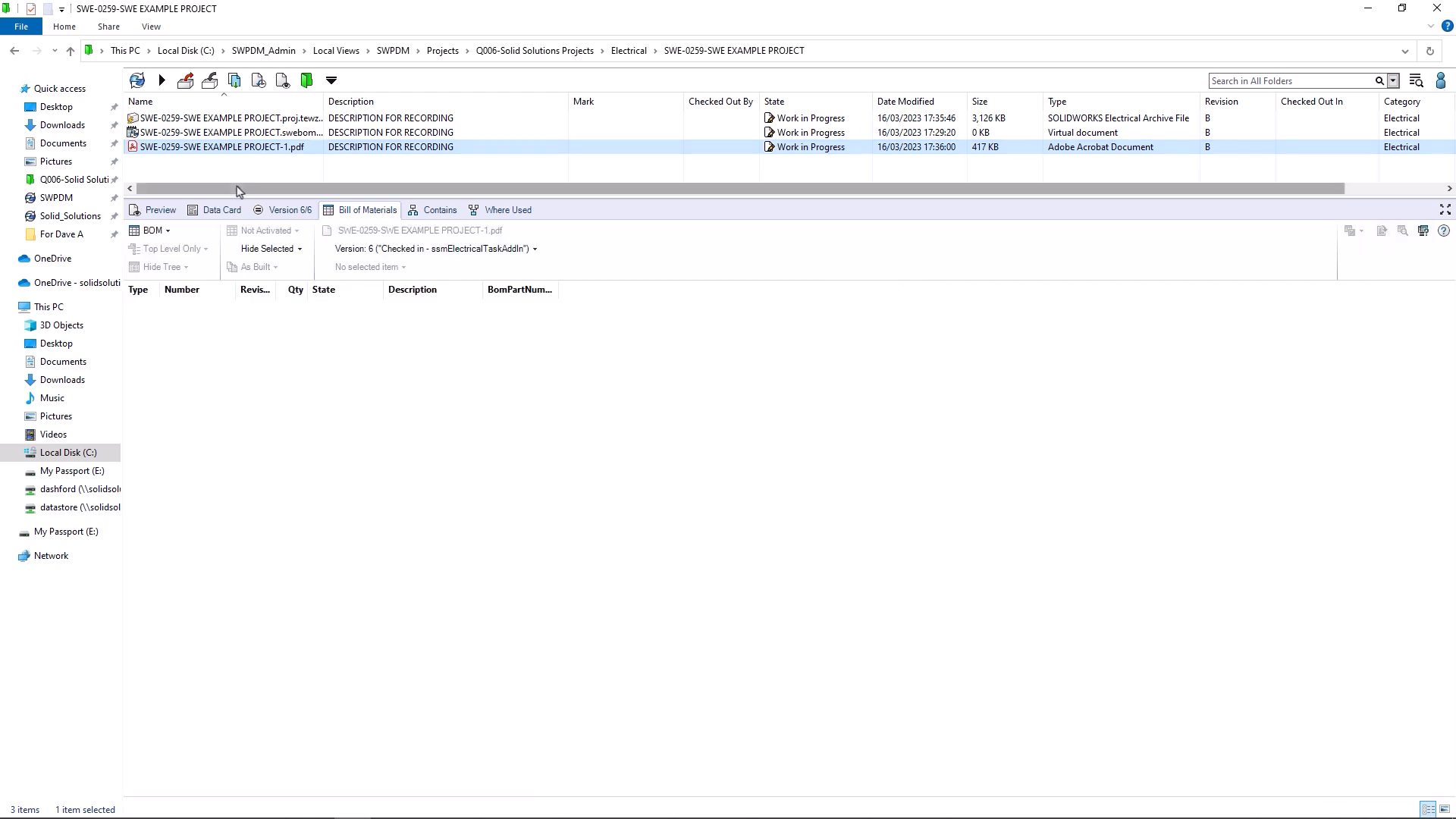
click(161, 210)
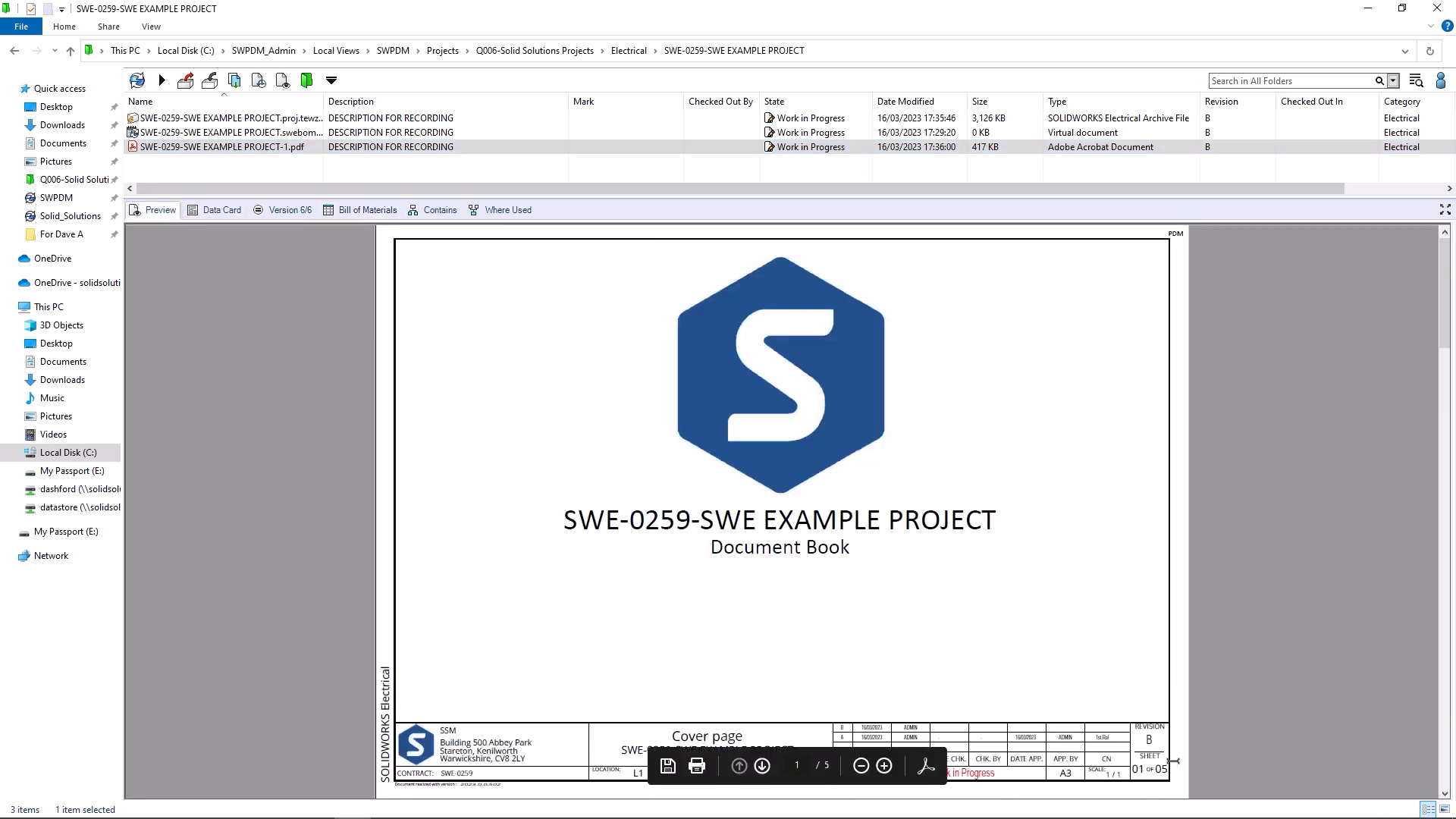
ctrl+scroll(1172, 766, up, 5)
middle_drag(1286, 757, 1294, 751)
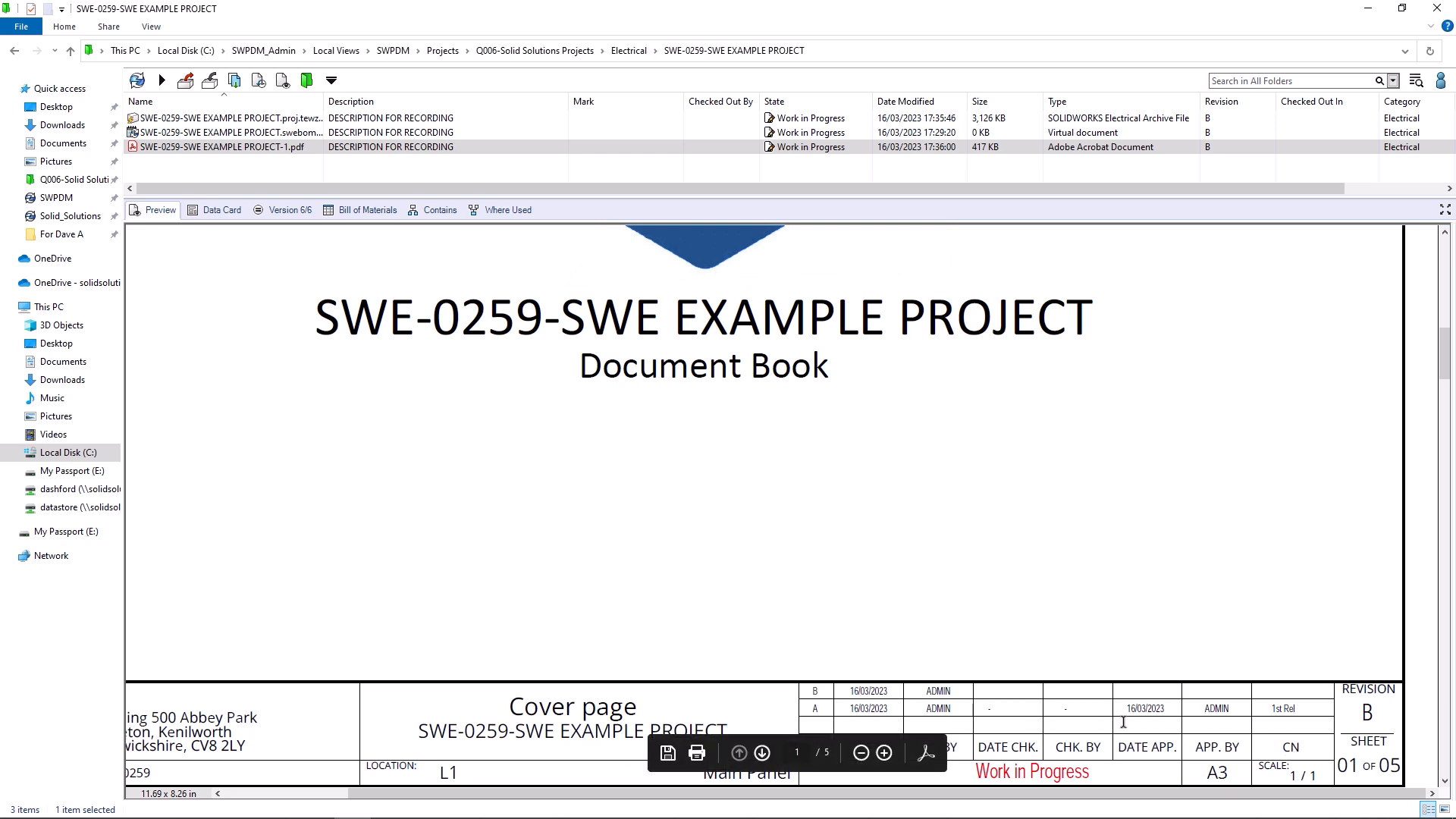
ctrl+scroll(776, 539, down, 5)
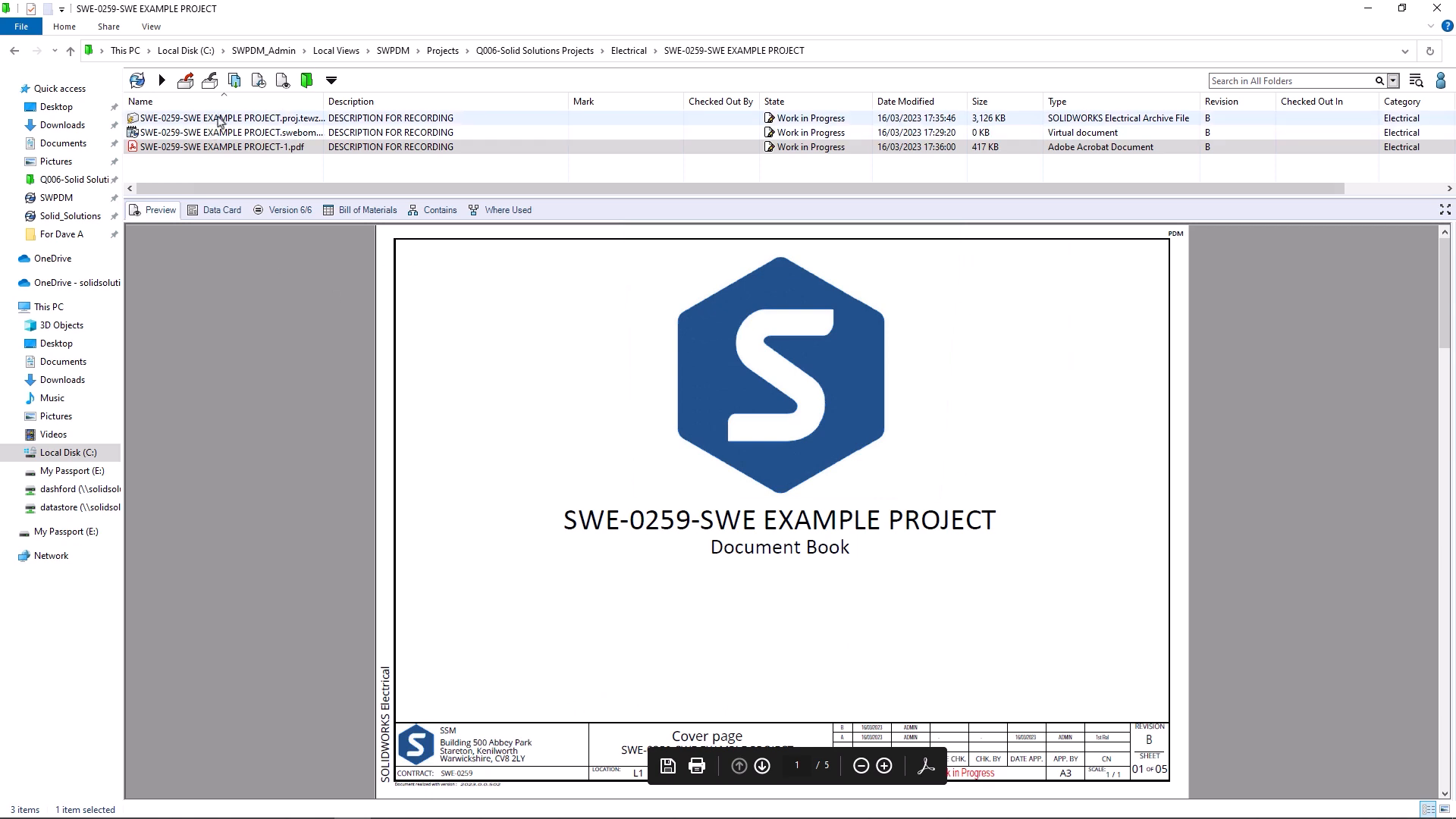
Step: Check out the tewzip archive, the swebom document and the project PDF together
click(218, 120)
key(shift+Down)
key(shift+Down)
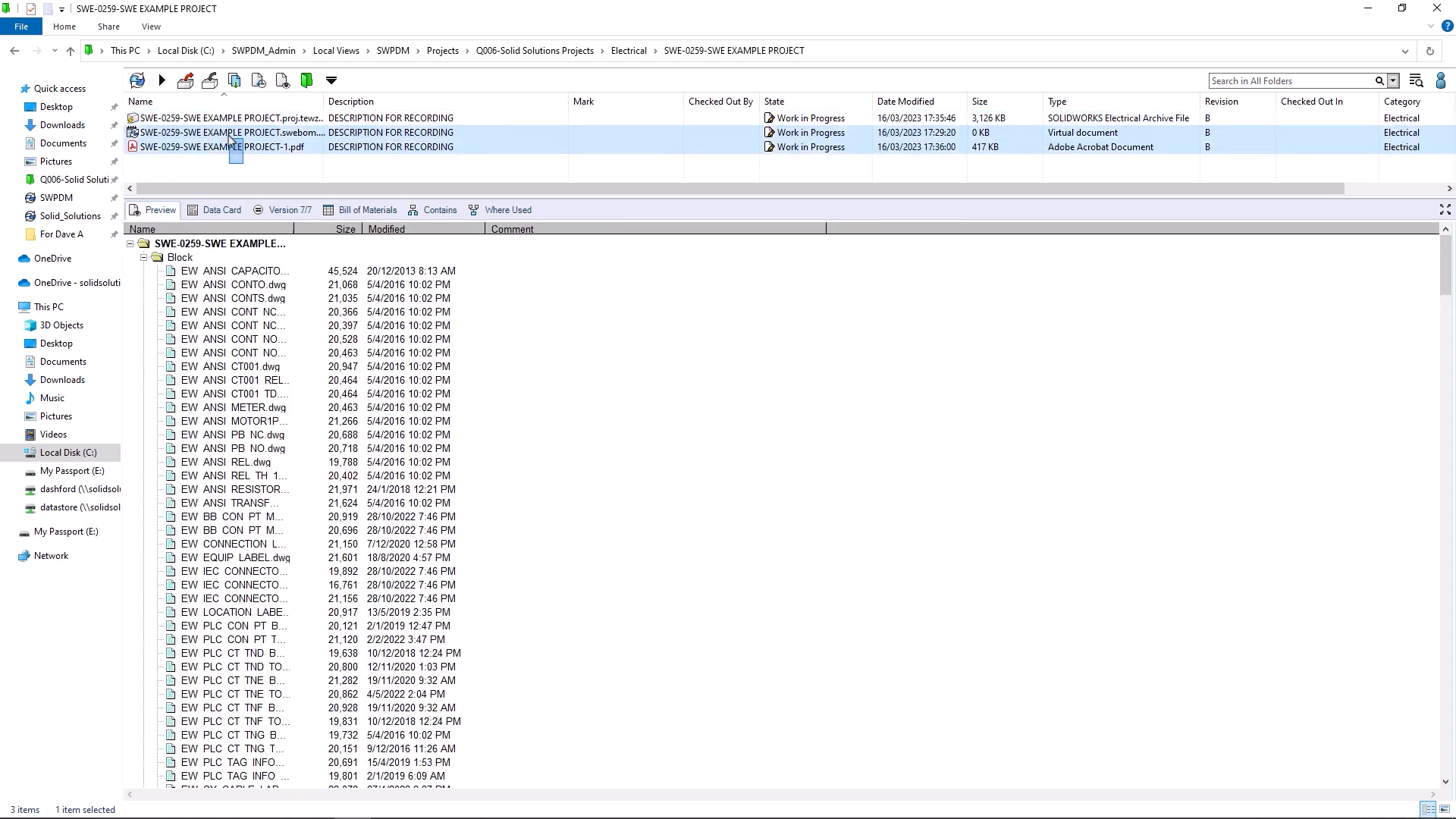
right_click(222, 122)
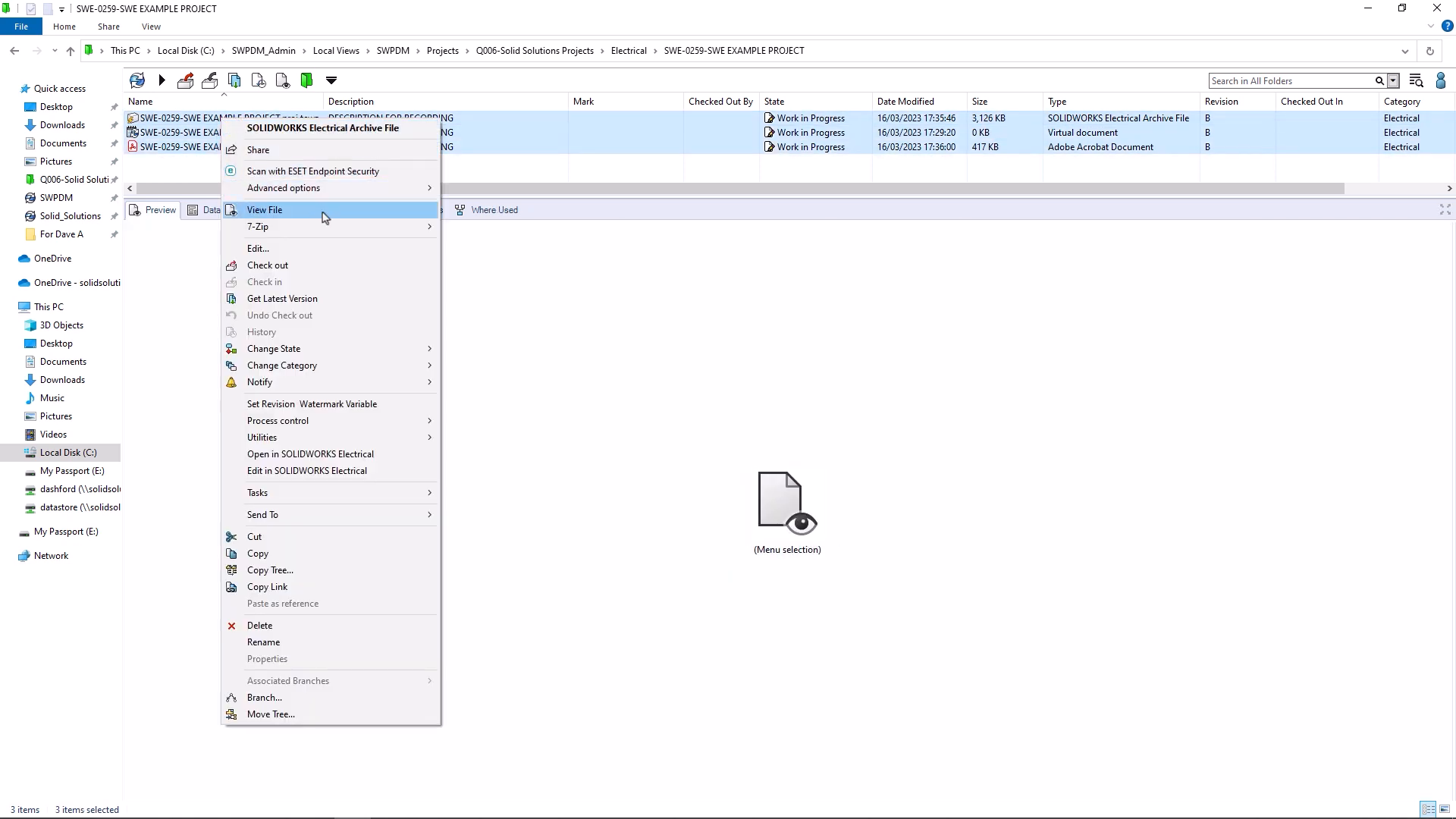
click(267, 266)
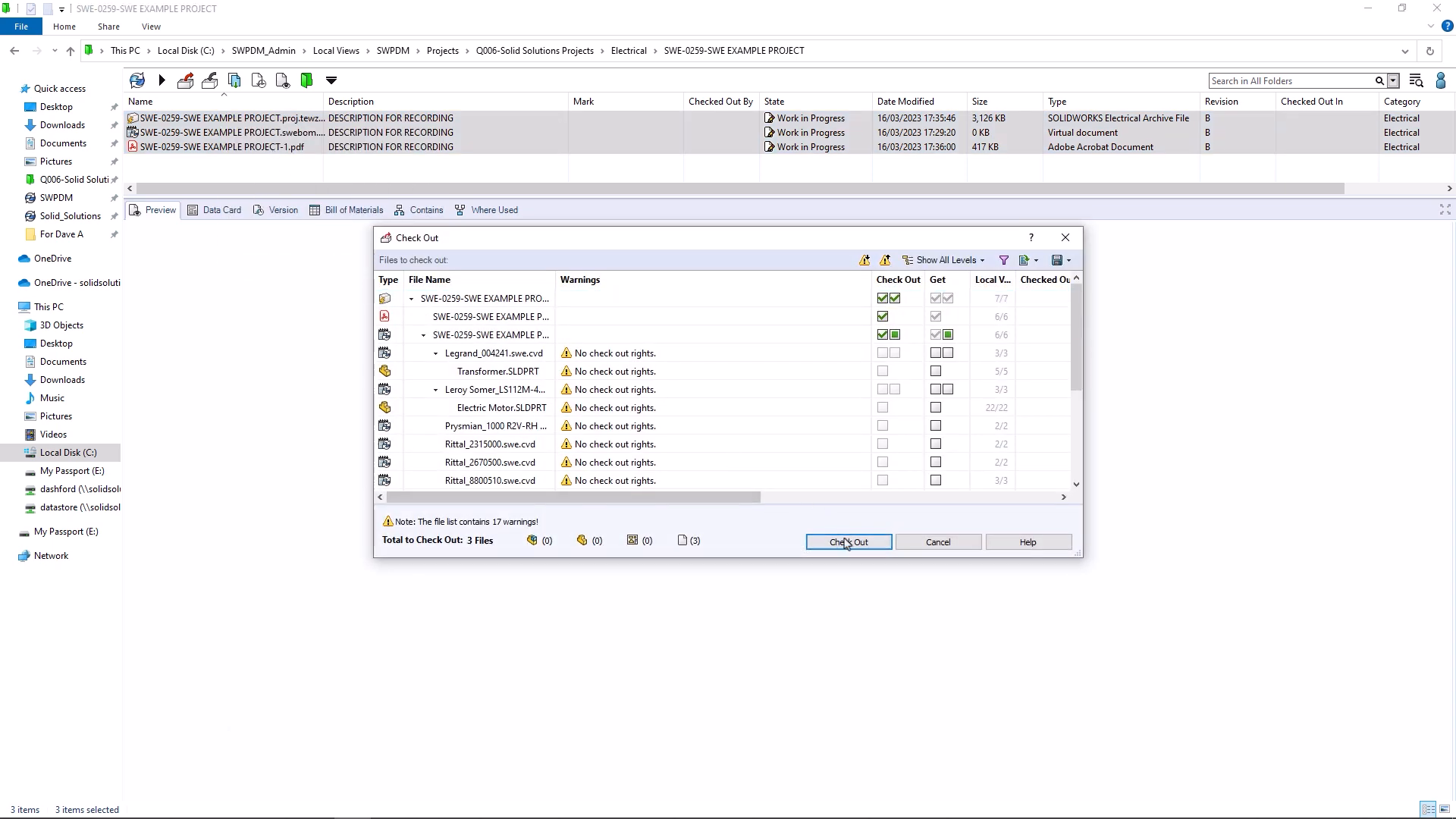
key(Return)
Step: Show the data card and update the checked-out files' revision details with CN number 1234 and reason for change EXAMPLE
click(221, 210)
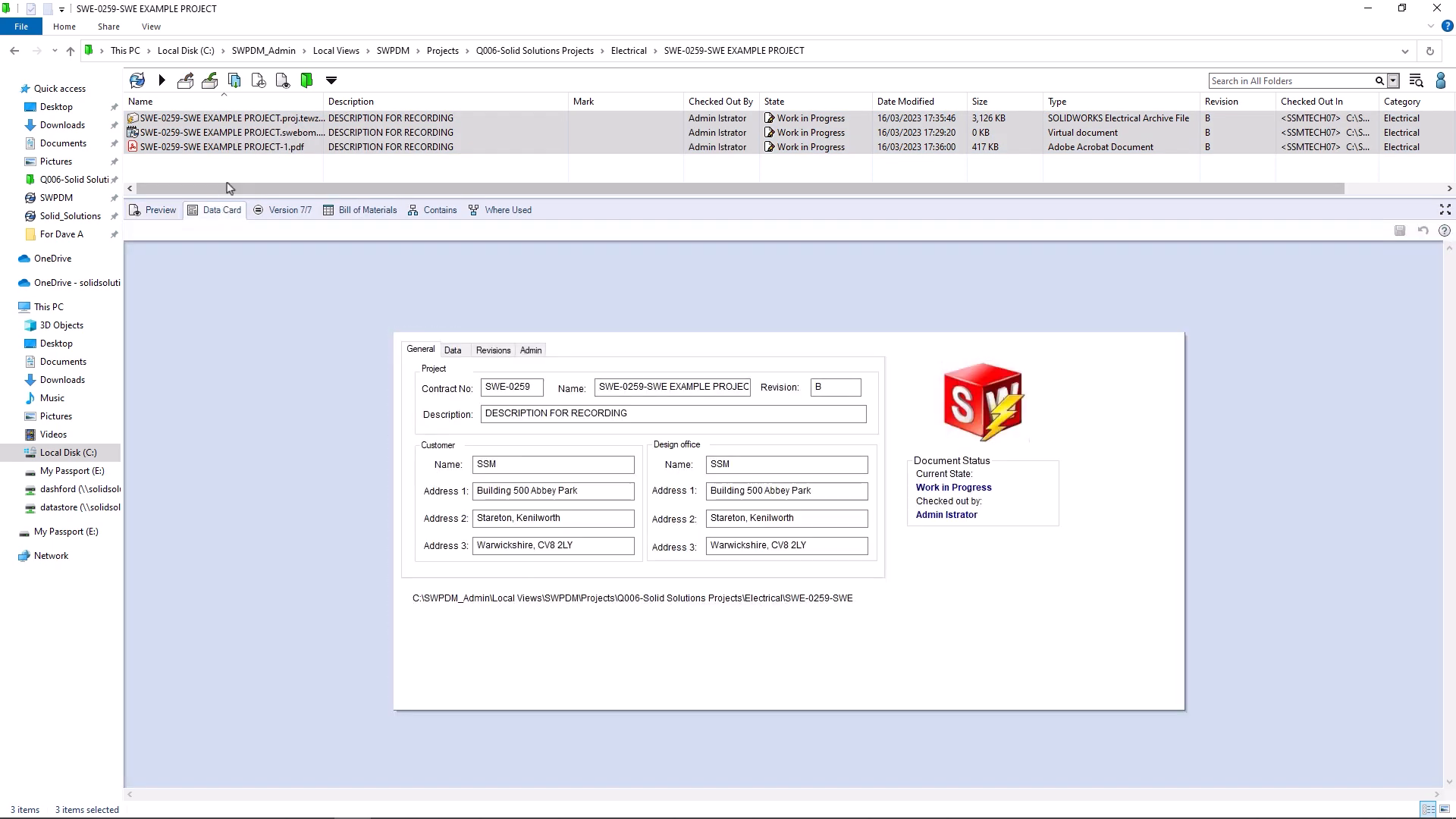
right_click(252, 135)
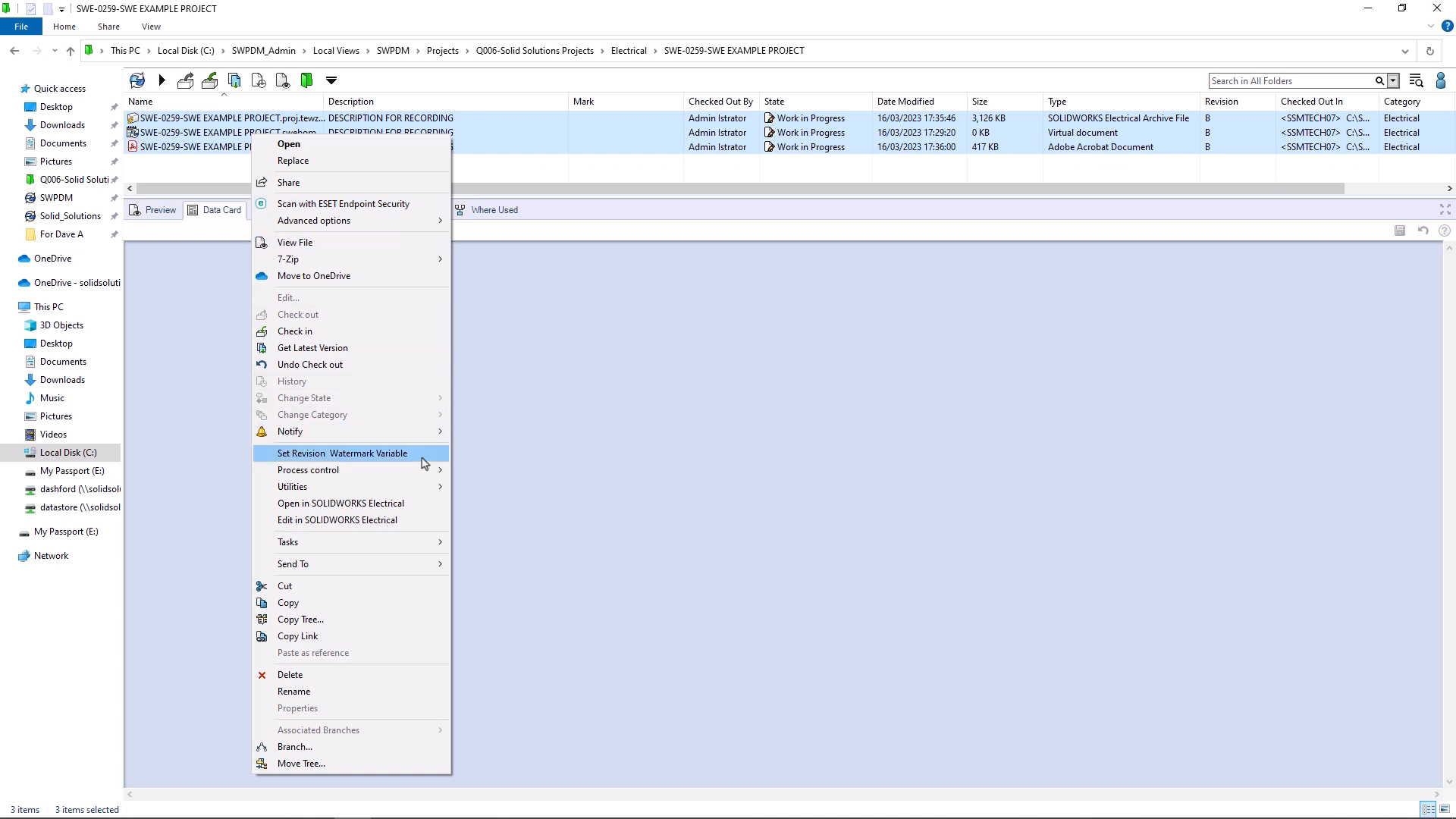
mouse_move(432, 487)
click(590, 504)
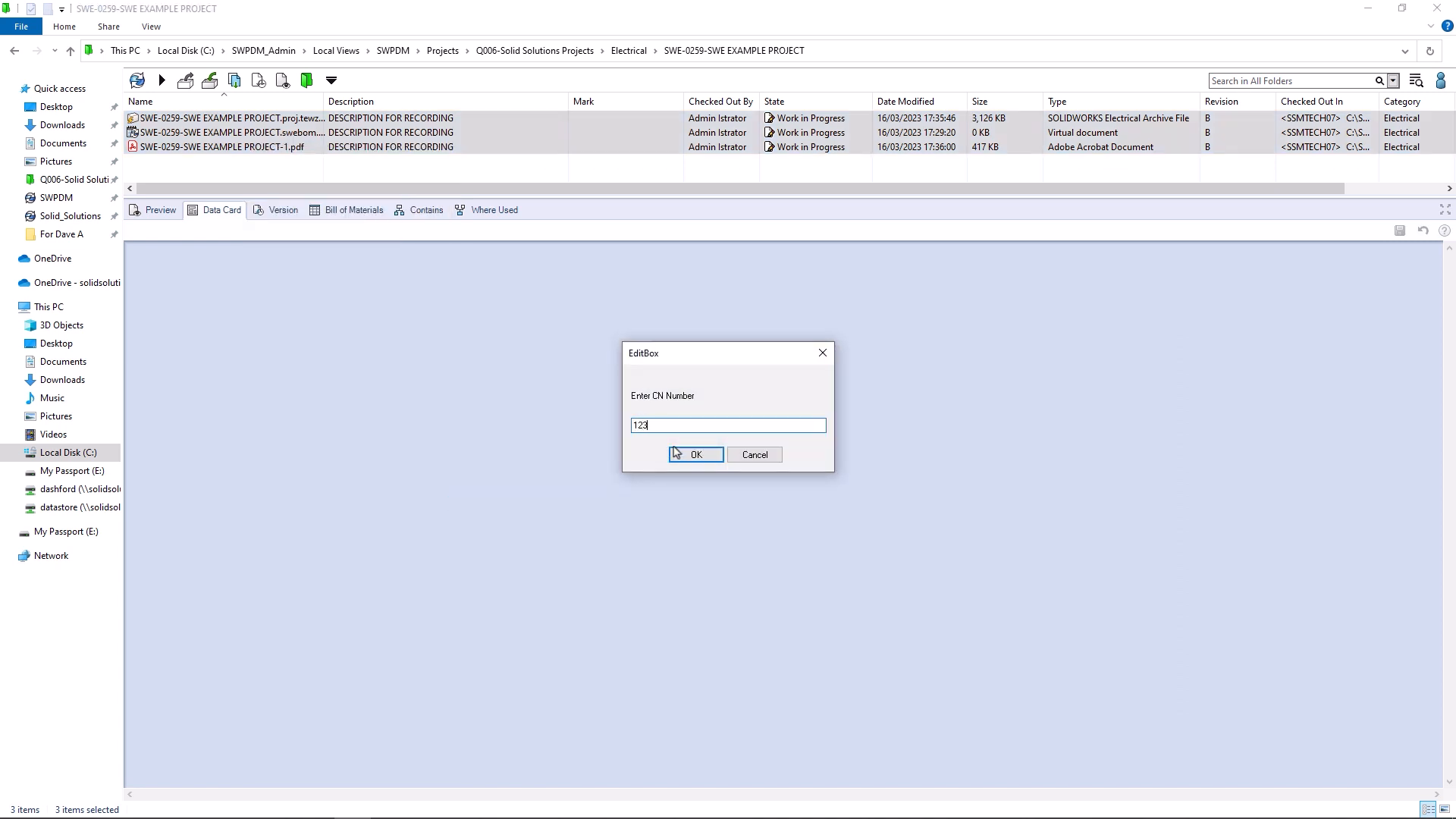
click(676, 453)
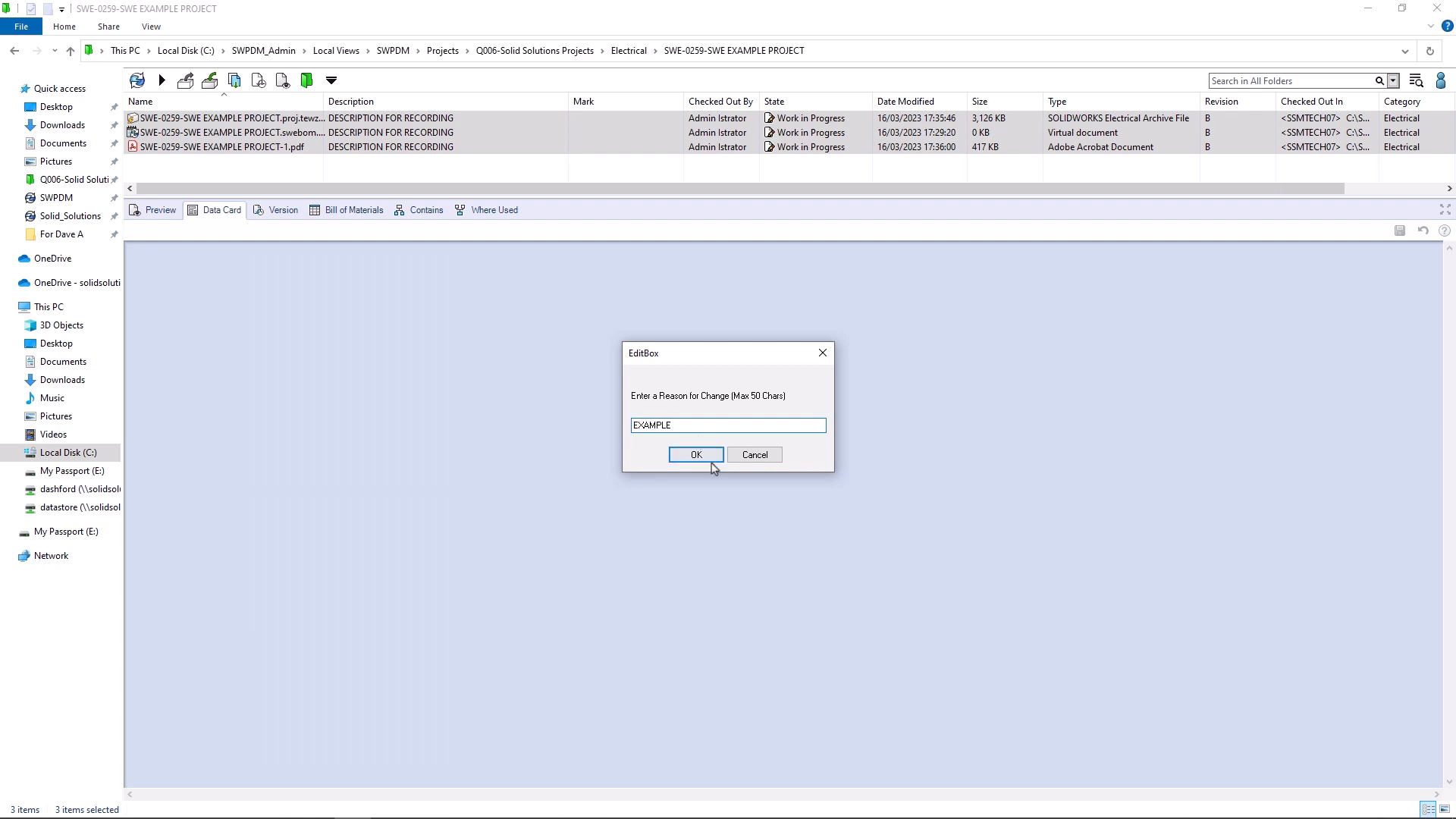
click(698, 454)
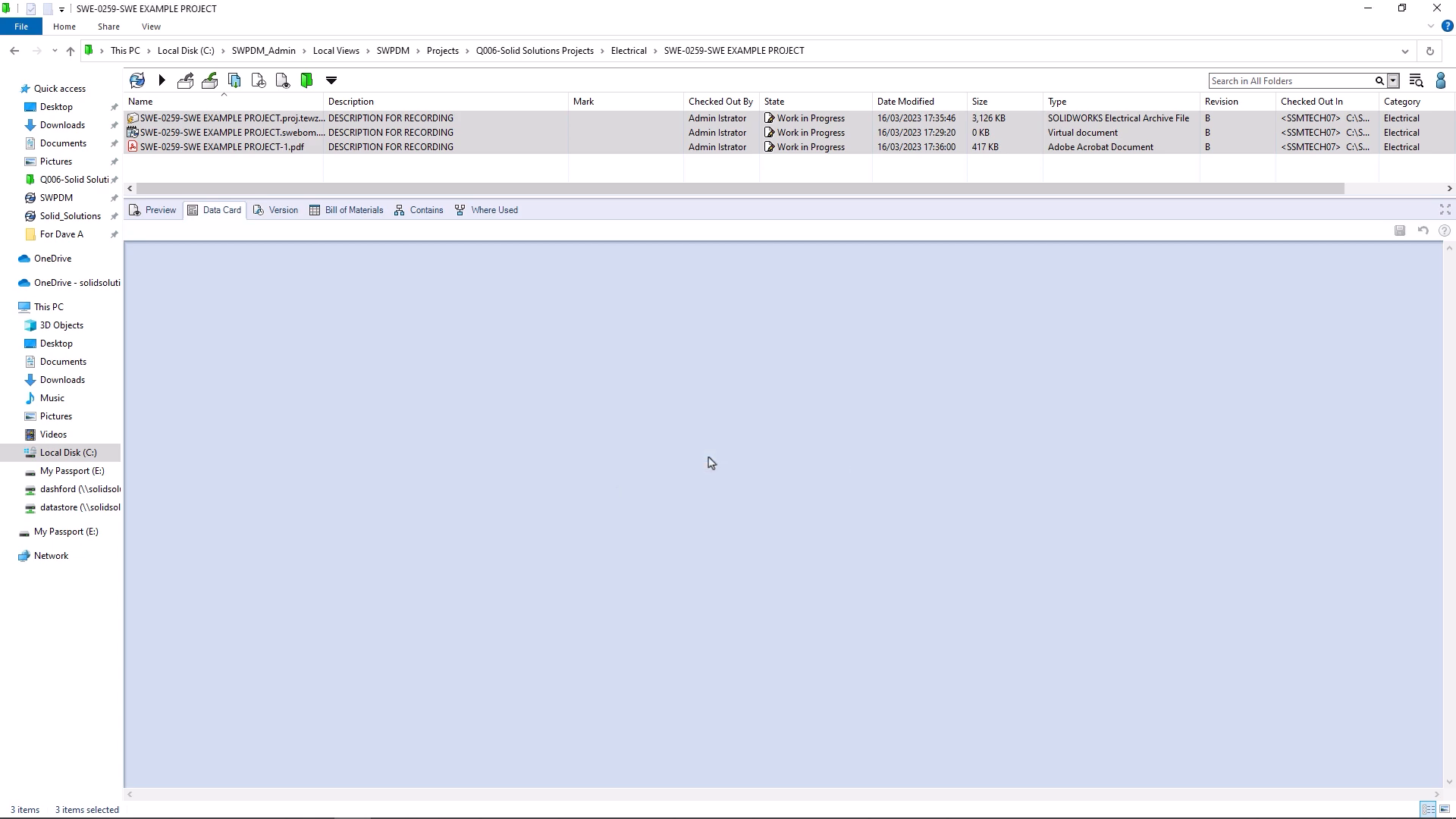
Step: Check in the archive, swebom document and PDF without a comment
right_click(271, 145)
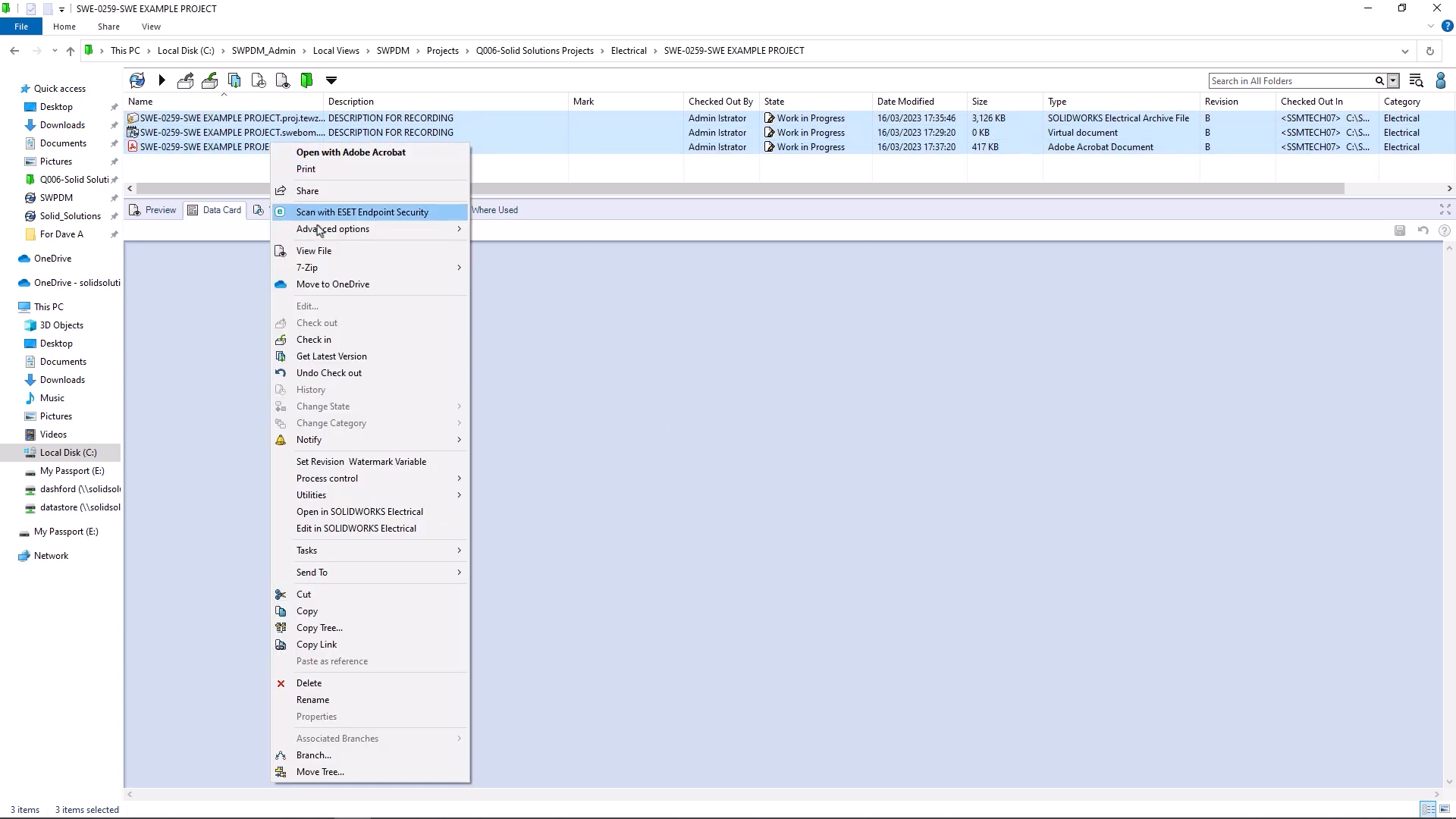
click(345, 340)
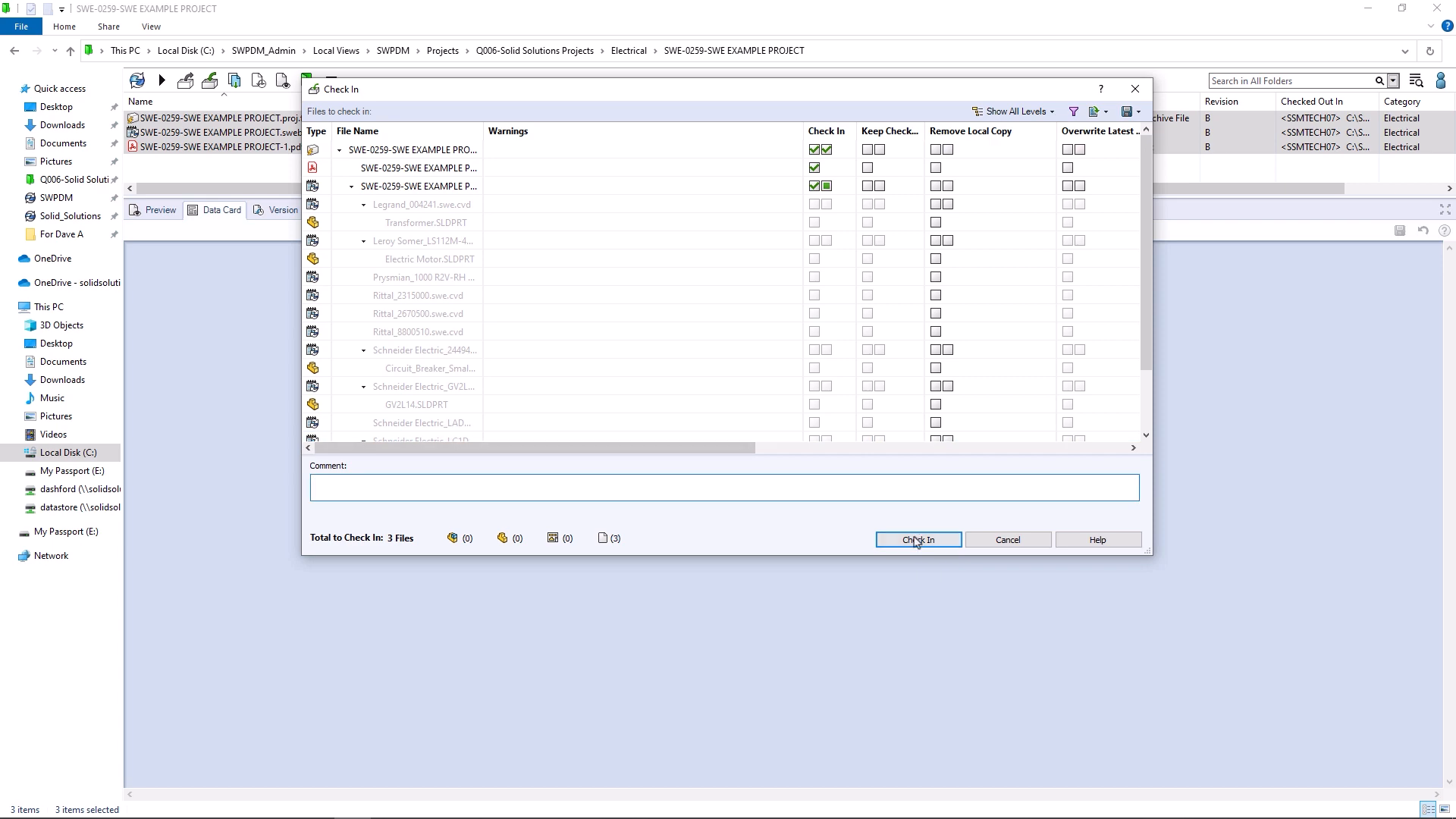
click(920, 539)
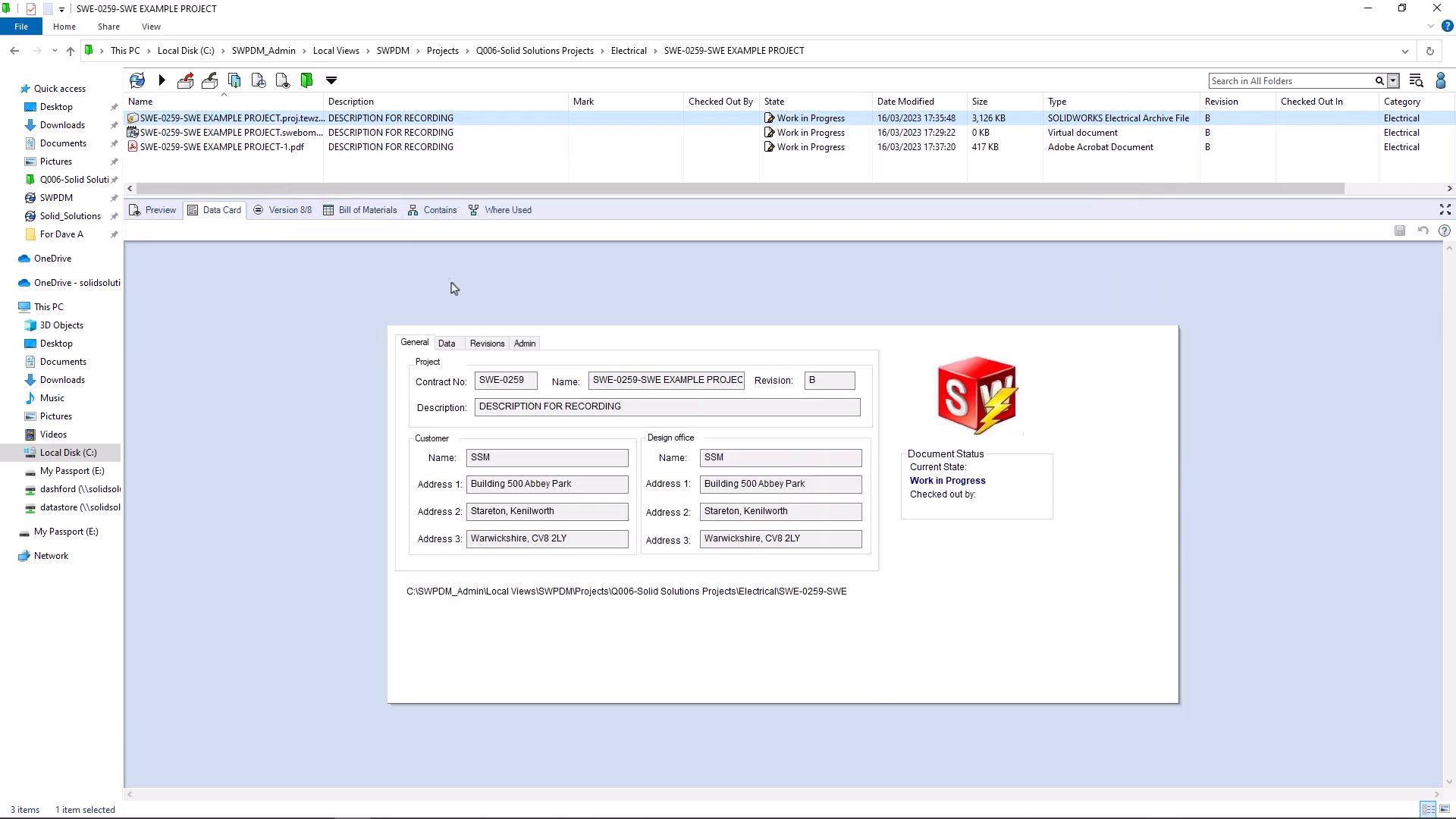
Step: Review the revision B CN number and reason for change on the data cards of the archive, swebom document and PDF
click(487, 343)
double_click(541, 396)
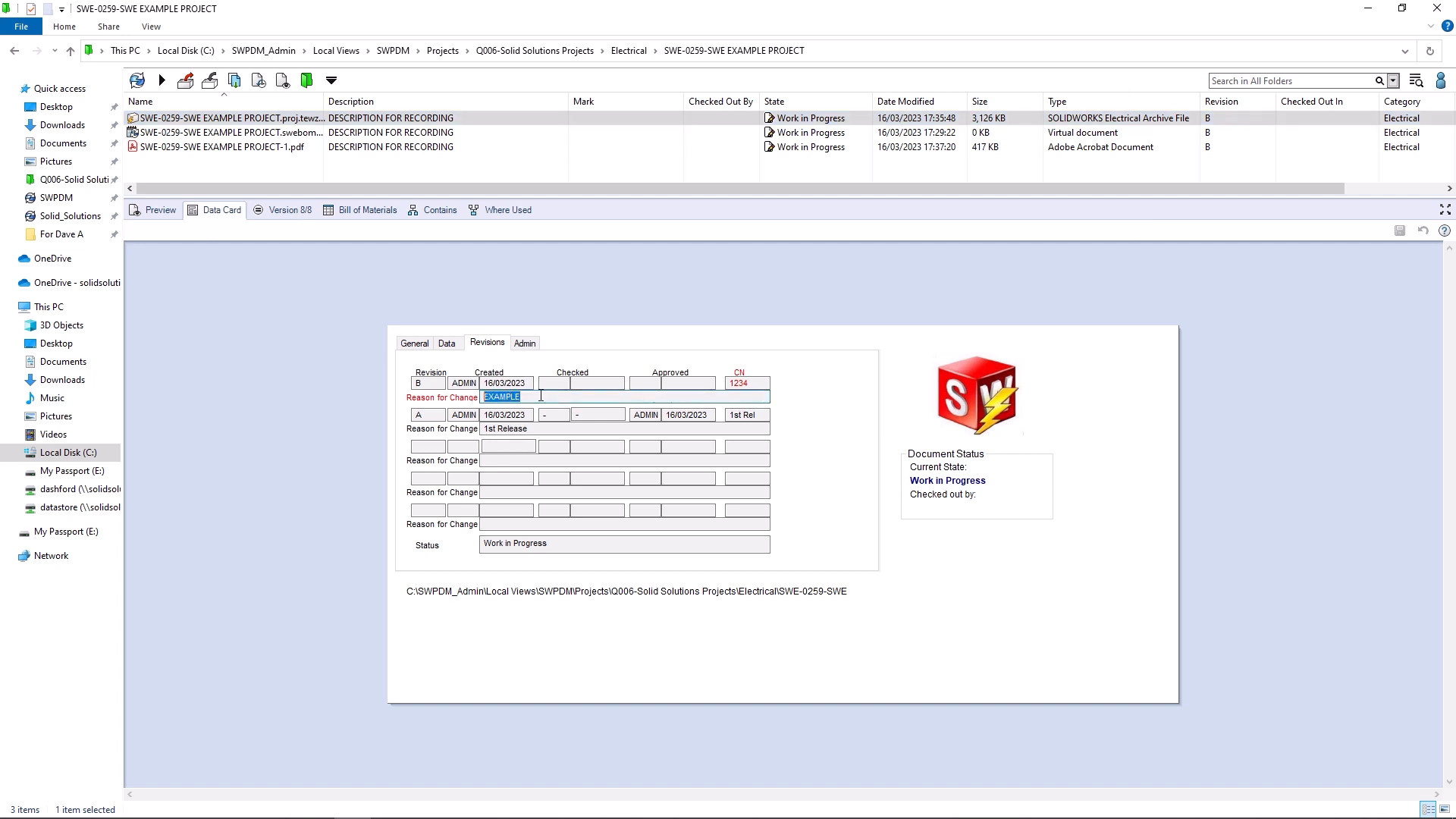
drag(751, 383, 719, 386)
click(275, 133)
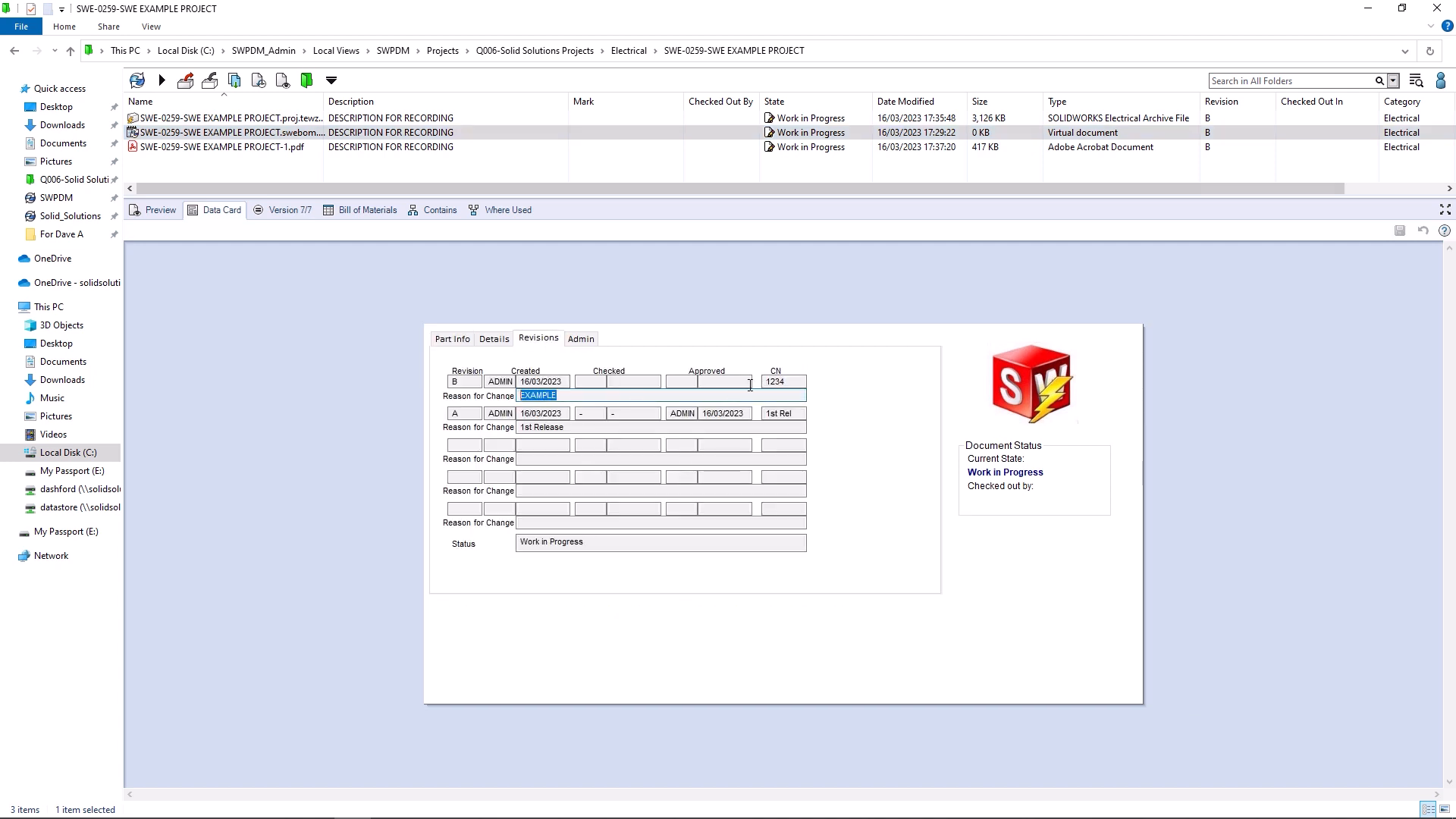
click(239, 147)
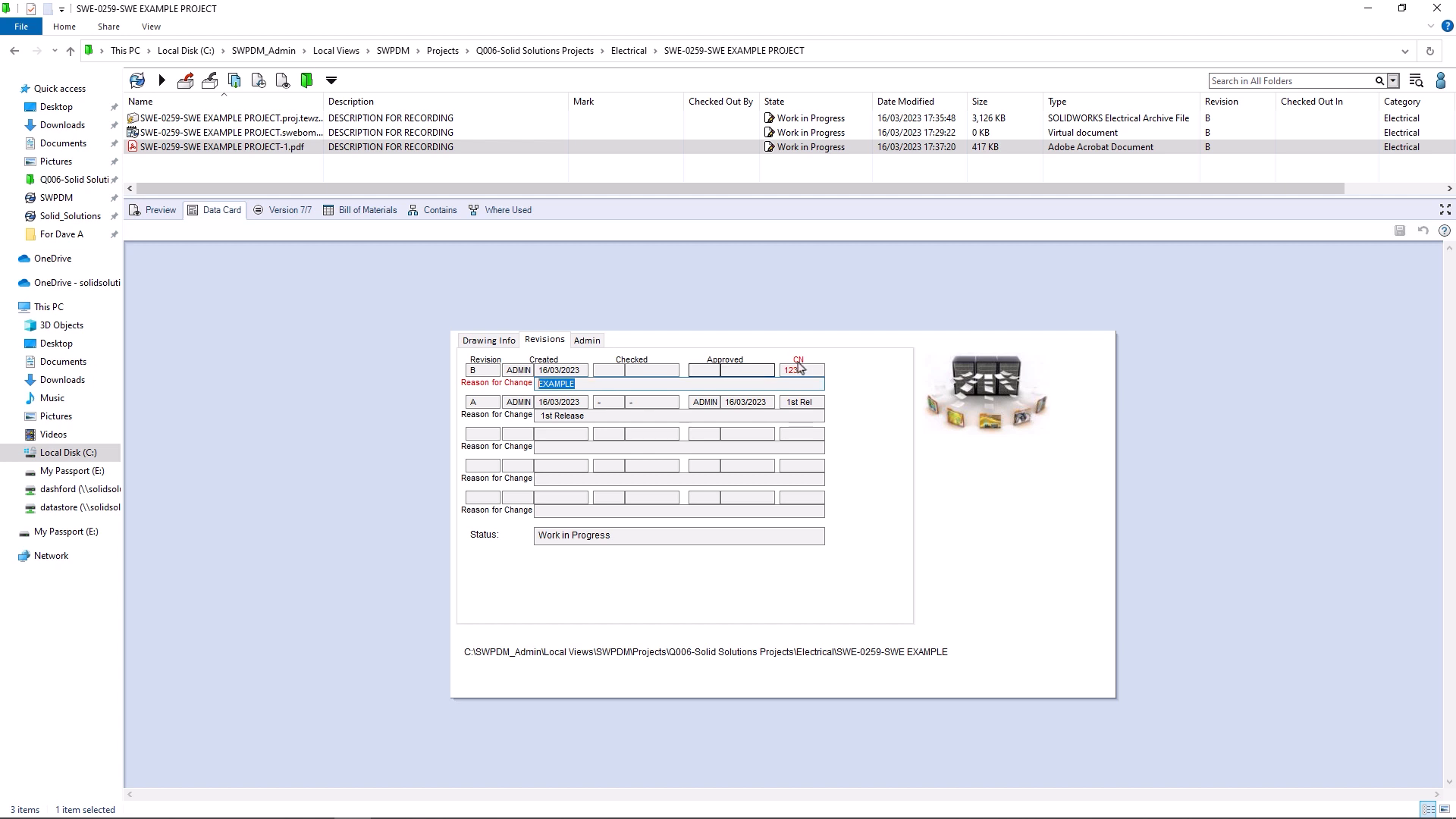
Step: Change the state of the project archive, together with its swebom document and PDF, to Approved without a comment
right_click(237, 119)
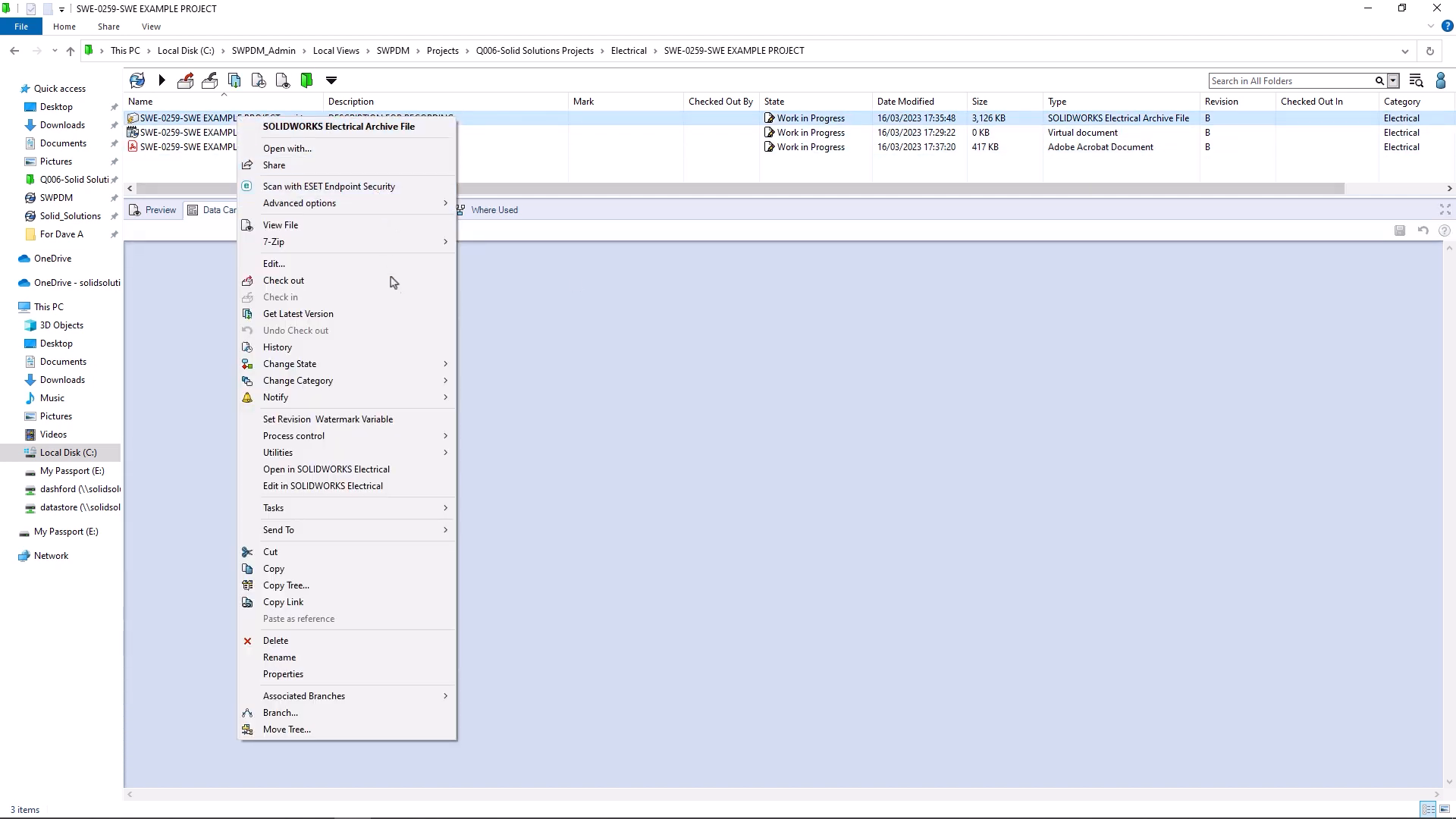
mouse_move(413, 362)
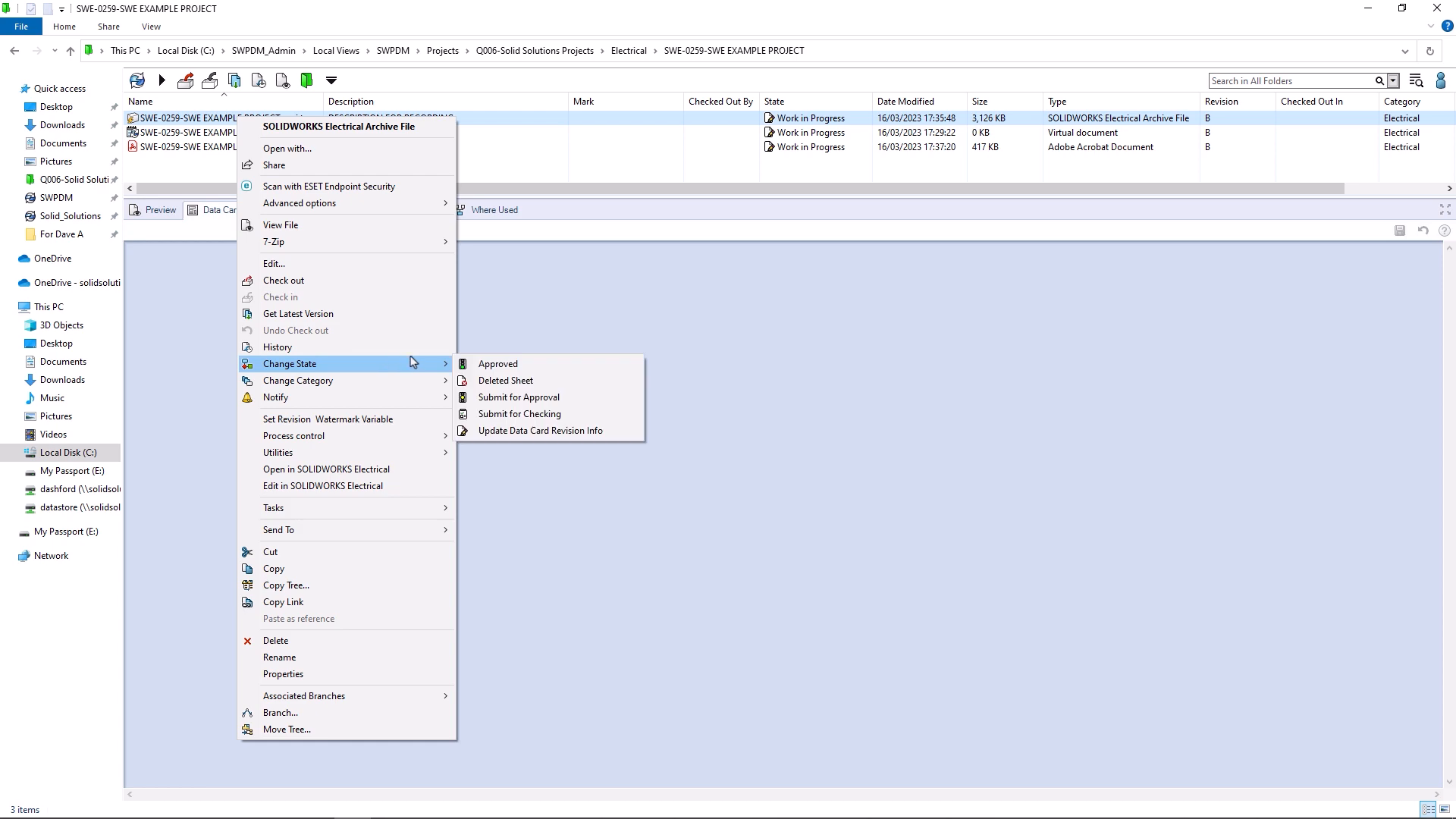
click(571, 372)
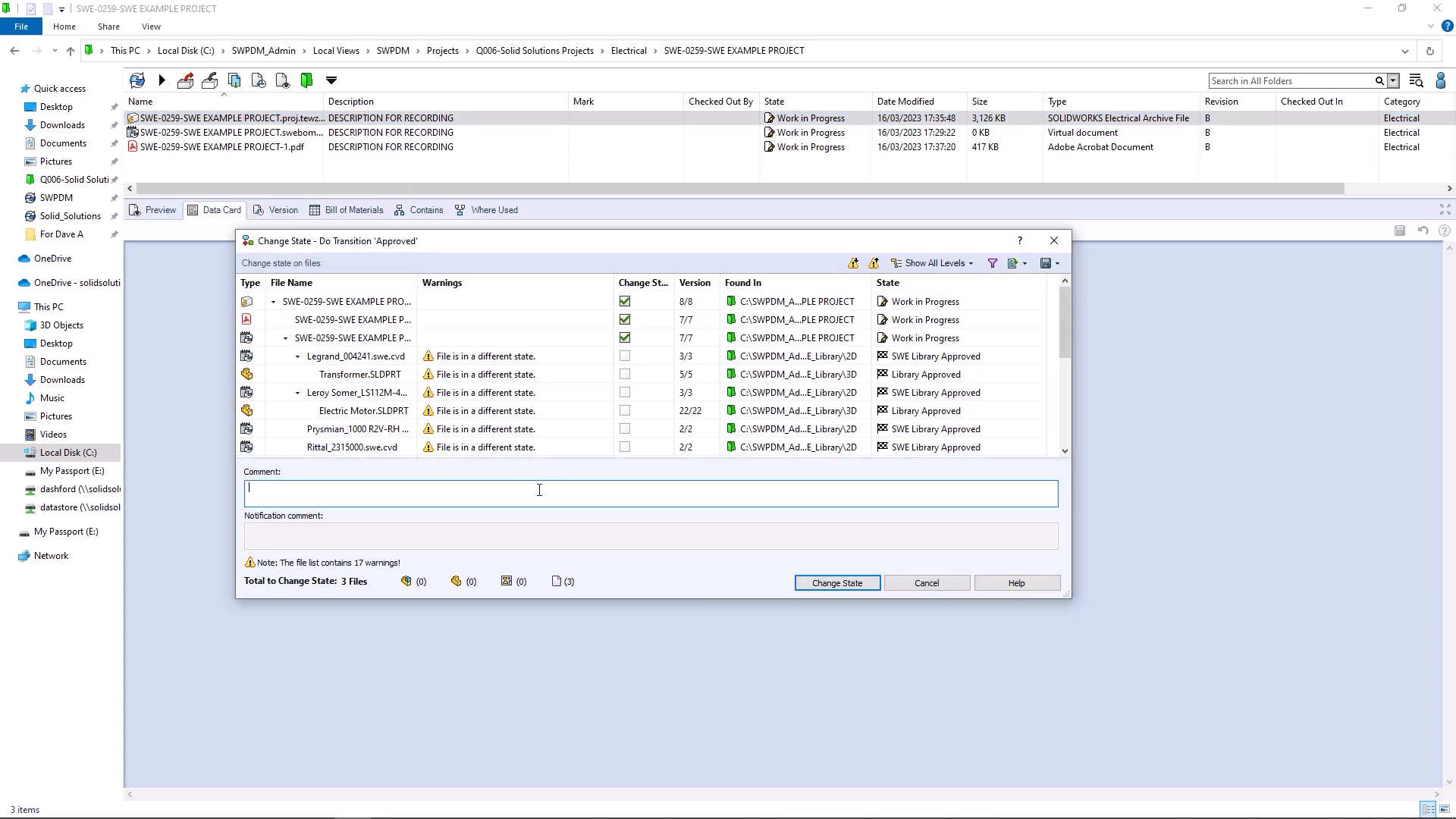
click(821, 584)
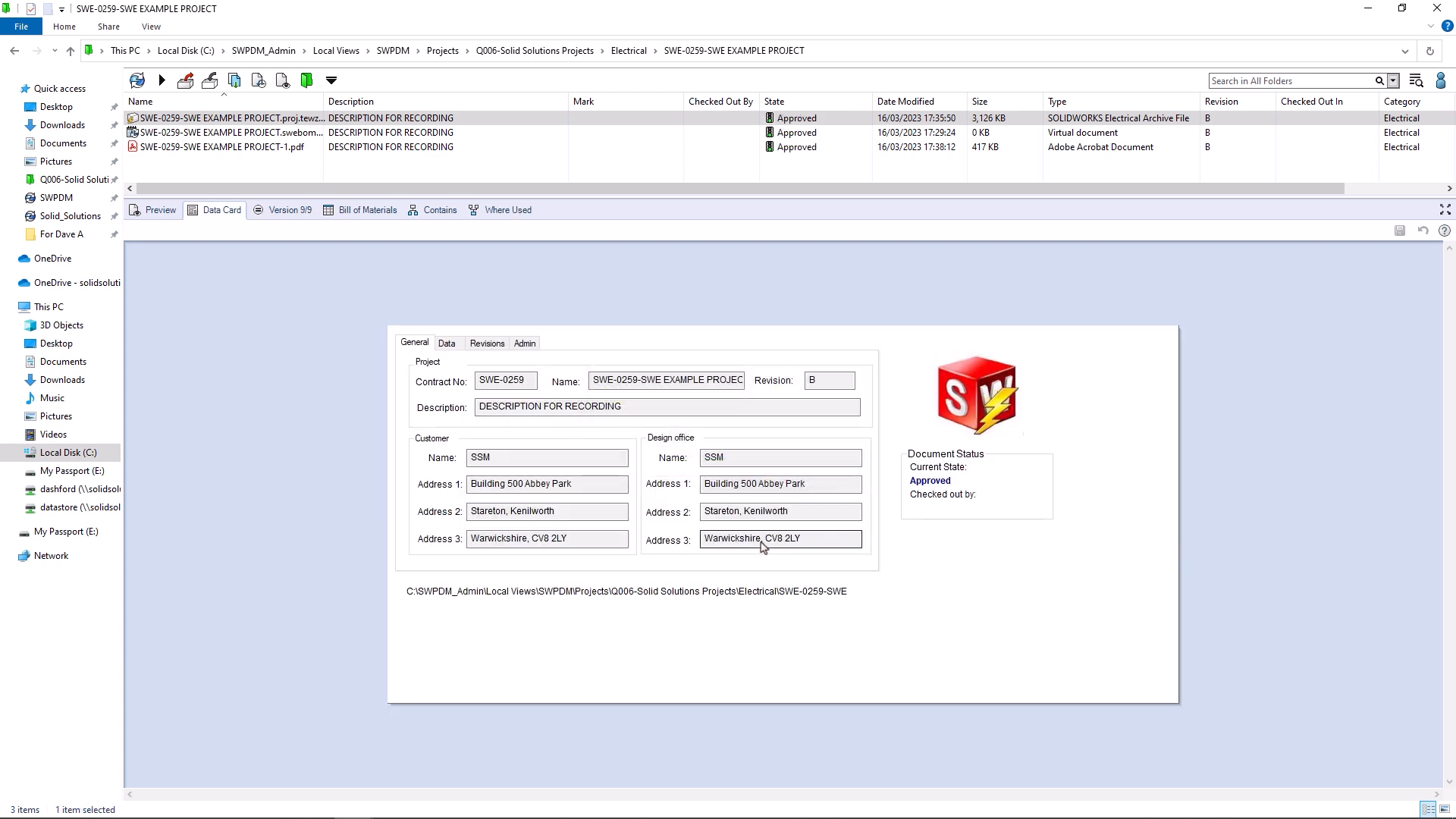
Step: Preview the approved PDF and zoom in on the cover page's title block to inspect its approval details
click(182, 151)
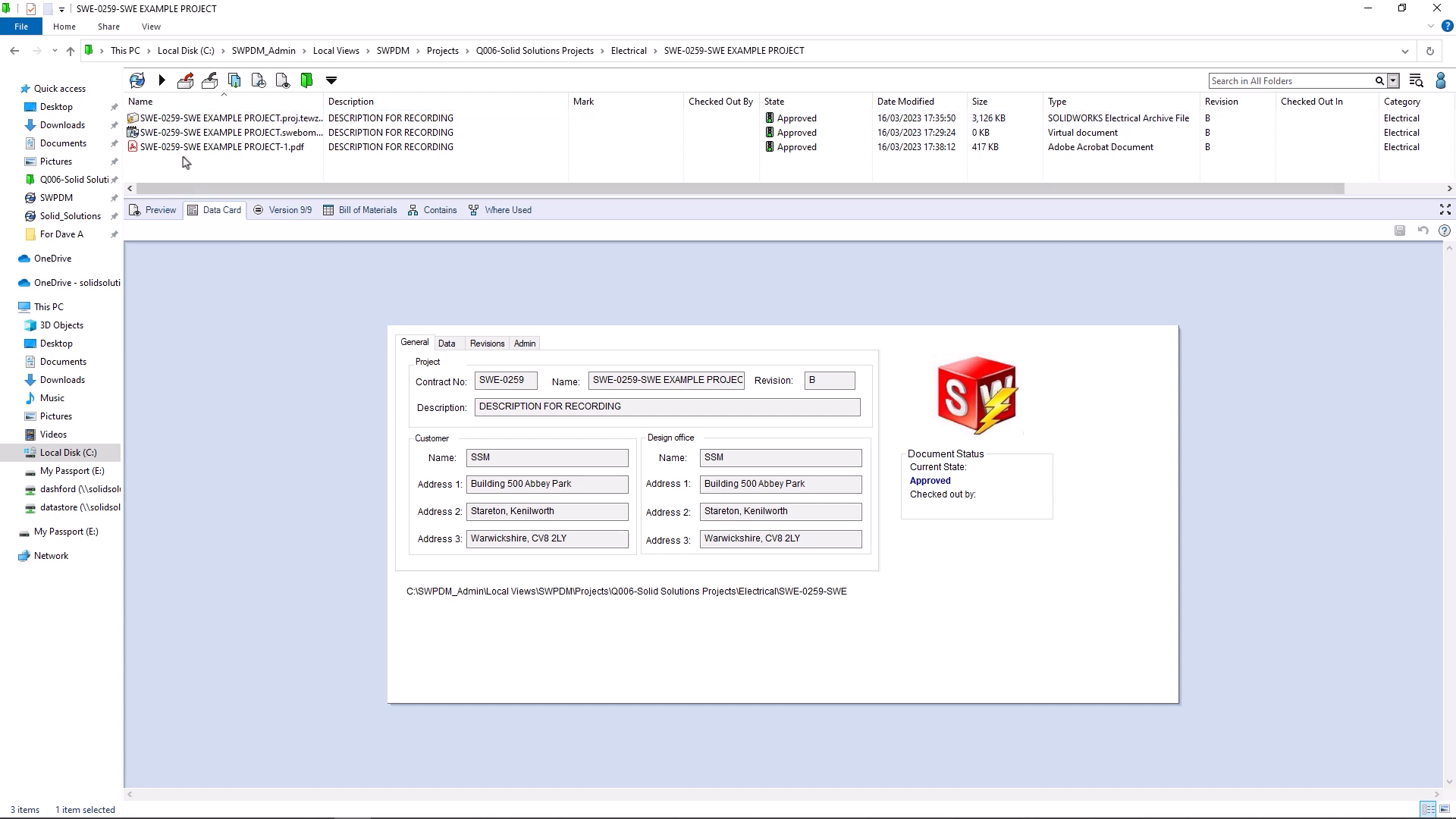
click(161, 211)
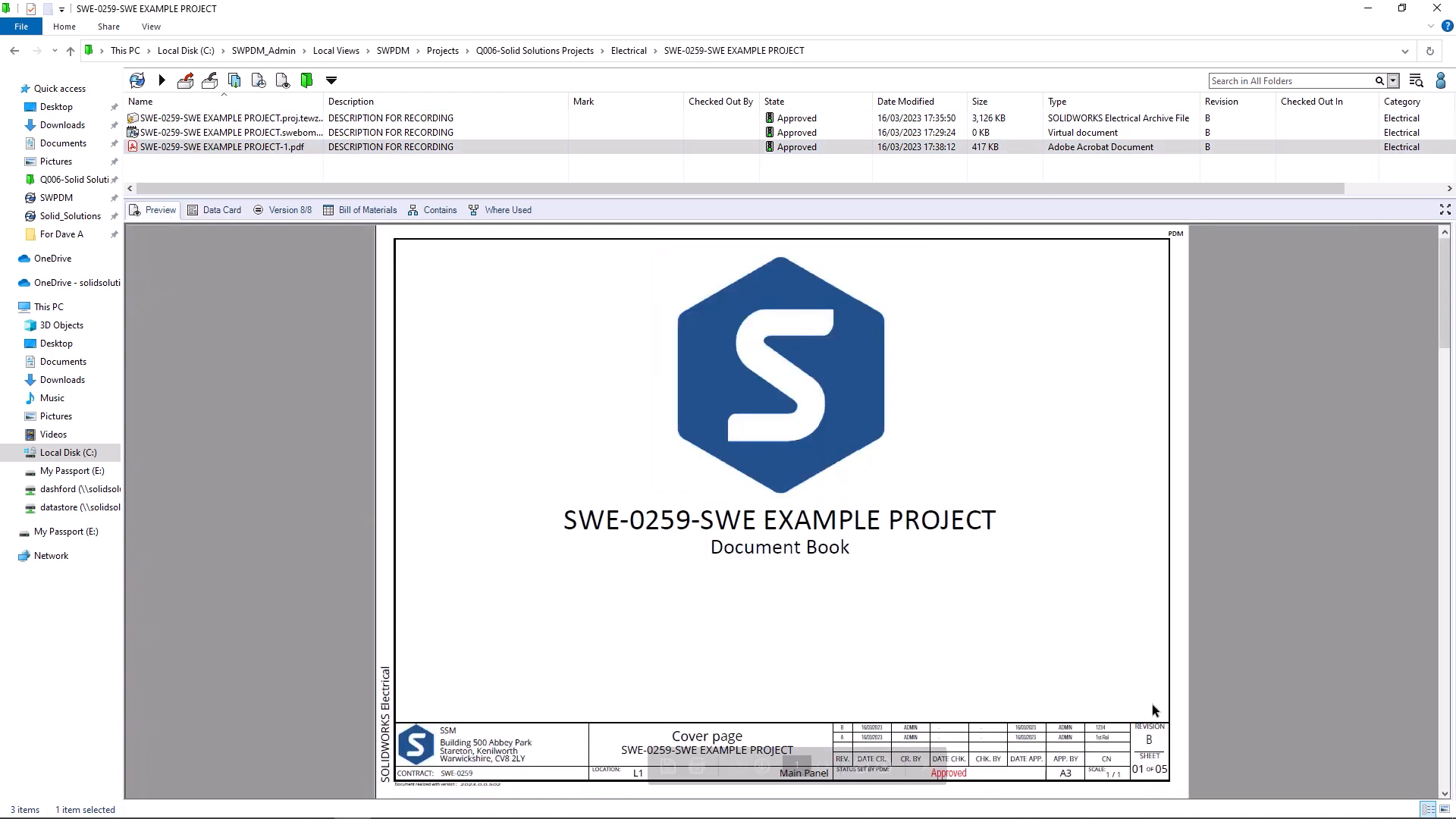
ctrl+scroll(1156, 762, up, 2)
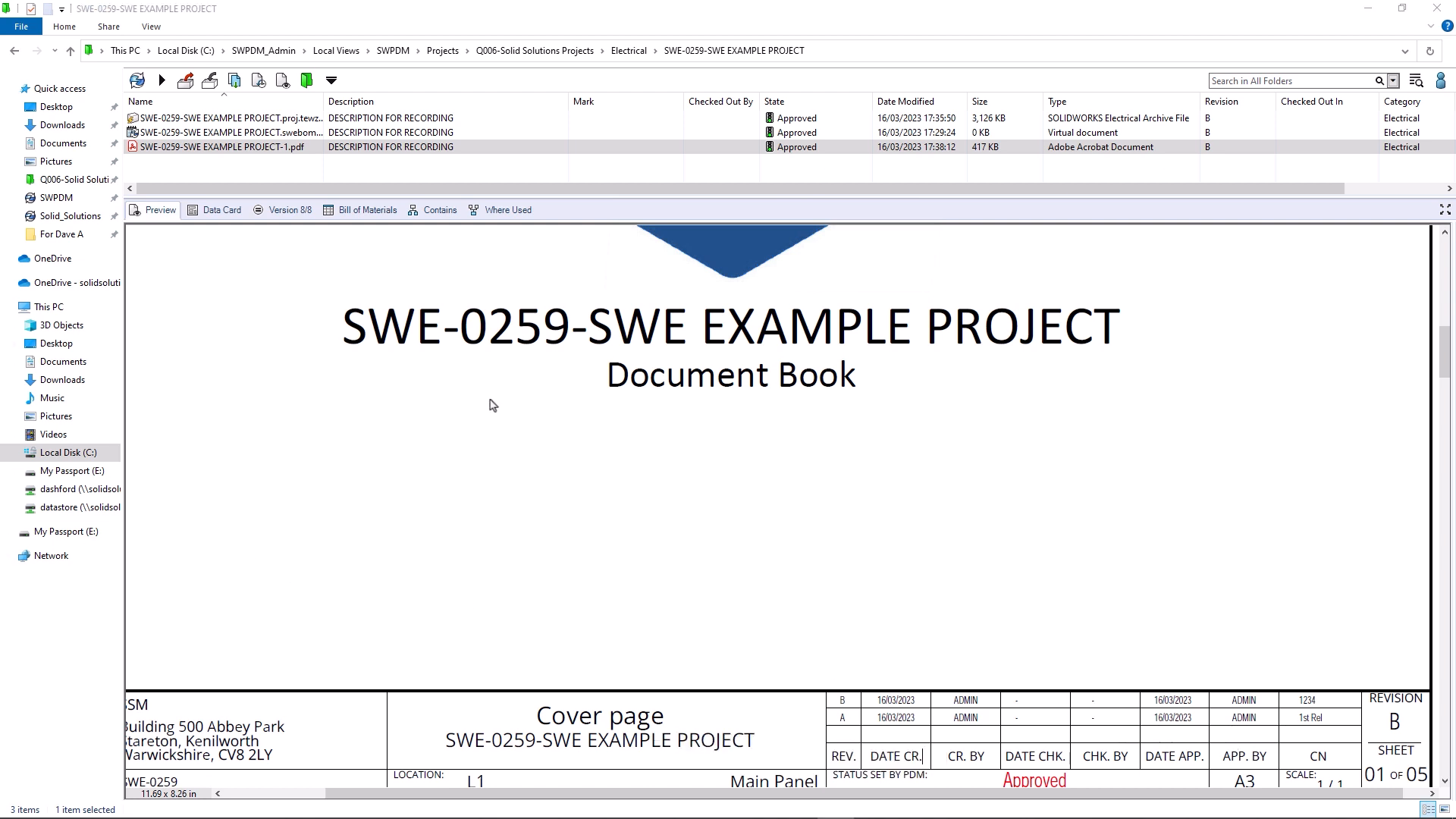
Step: Open the project PDF in Adobe Acrobat and use the Document Book bookmarks to go to page 04 - A3 Electrical scheme
right_click(265, 149)
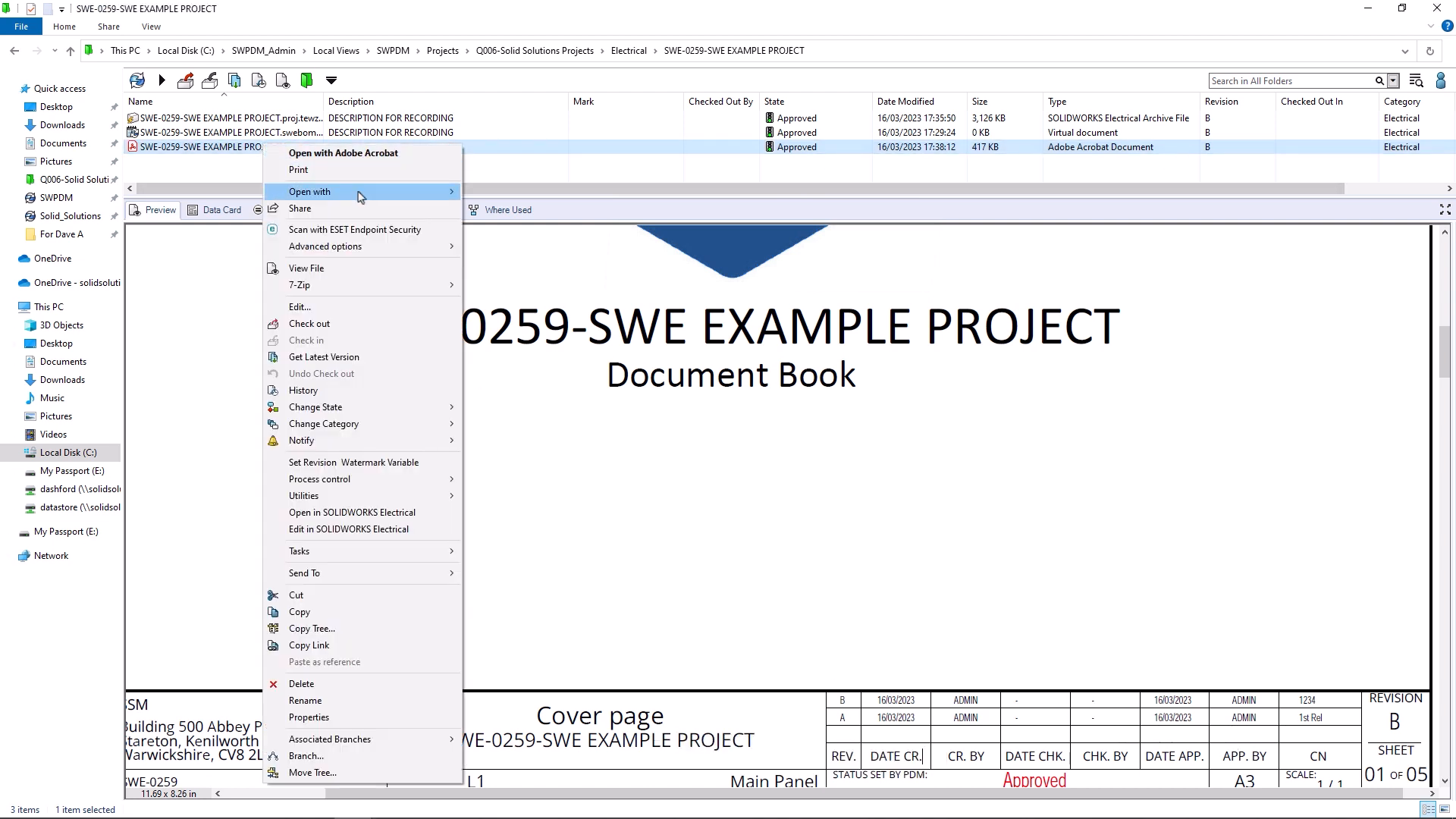
mouse_move(363, 194)
click(497, 193)
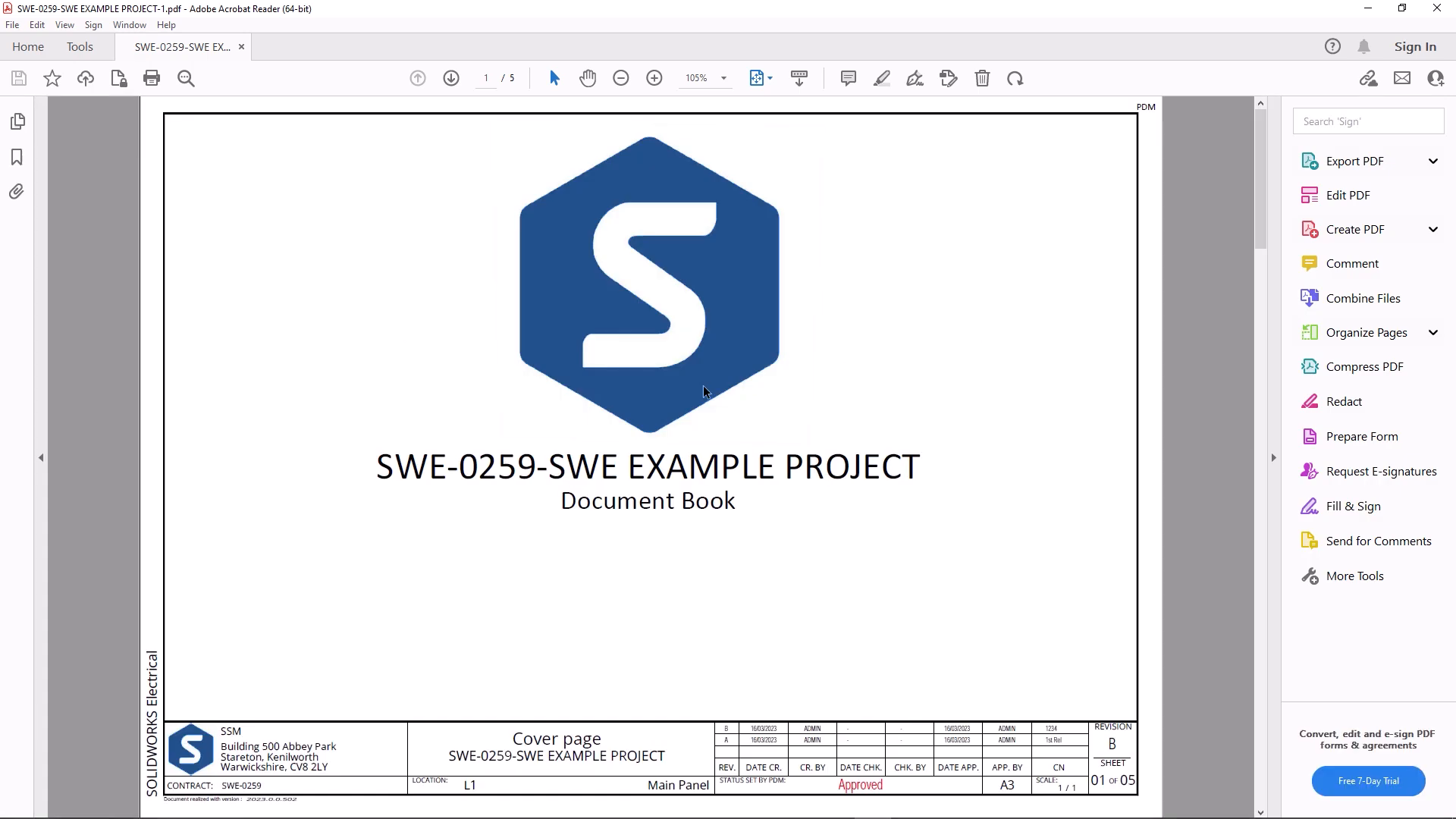
click(26, 161)
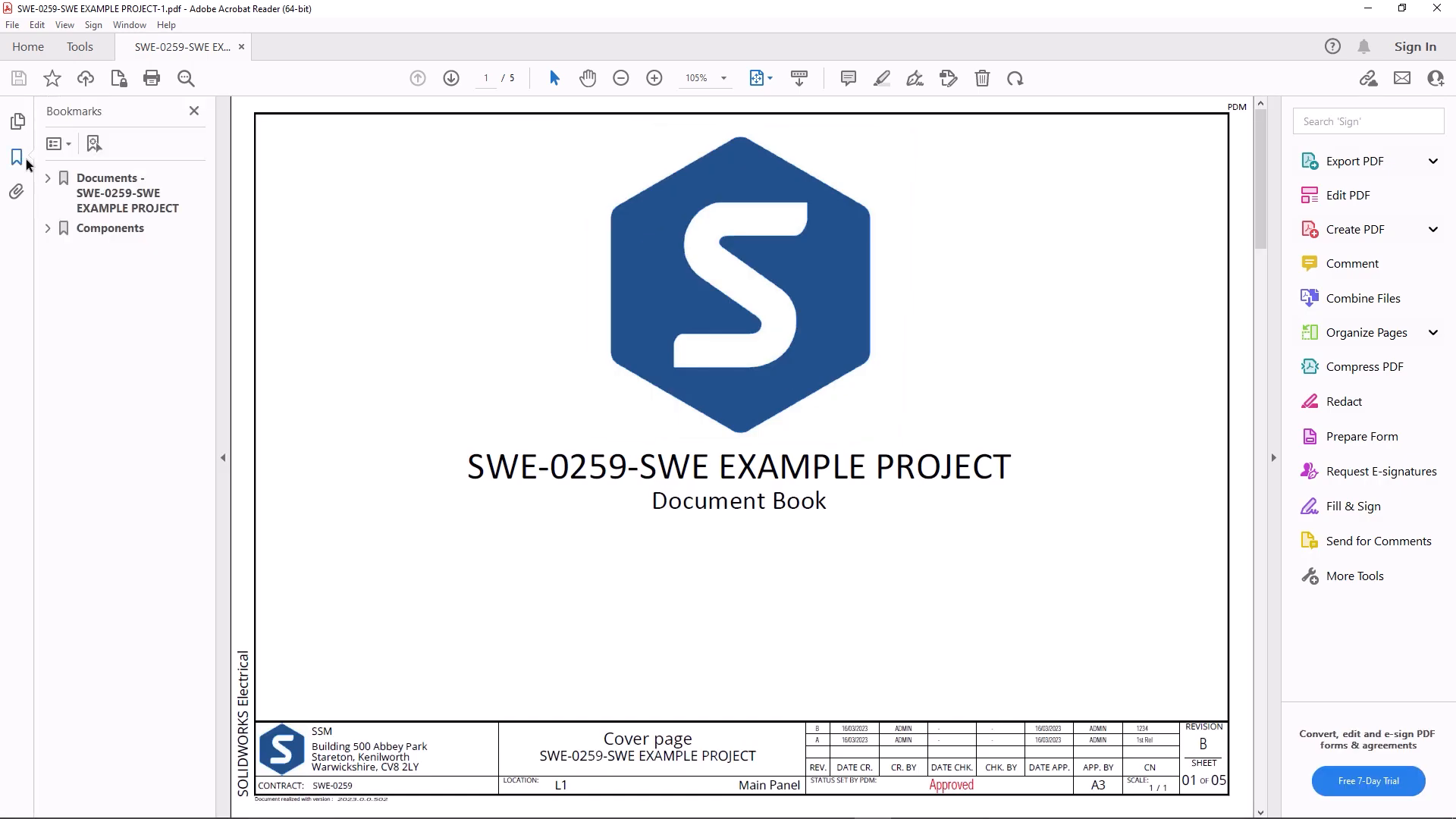
click(47, 178)
click(60, 228)
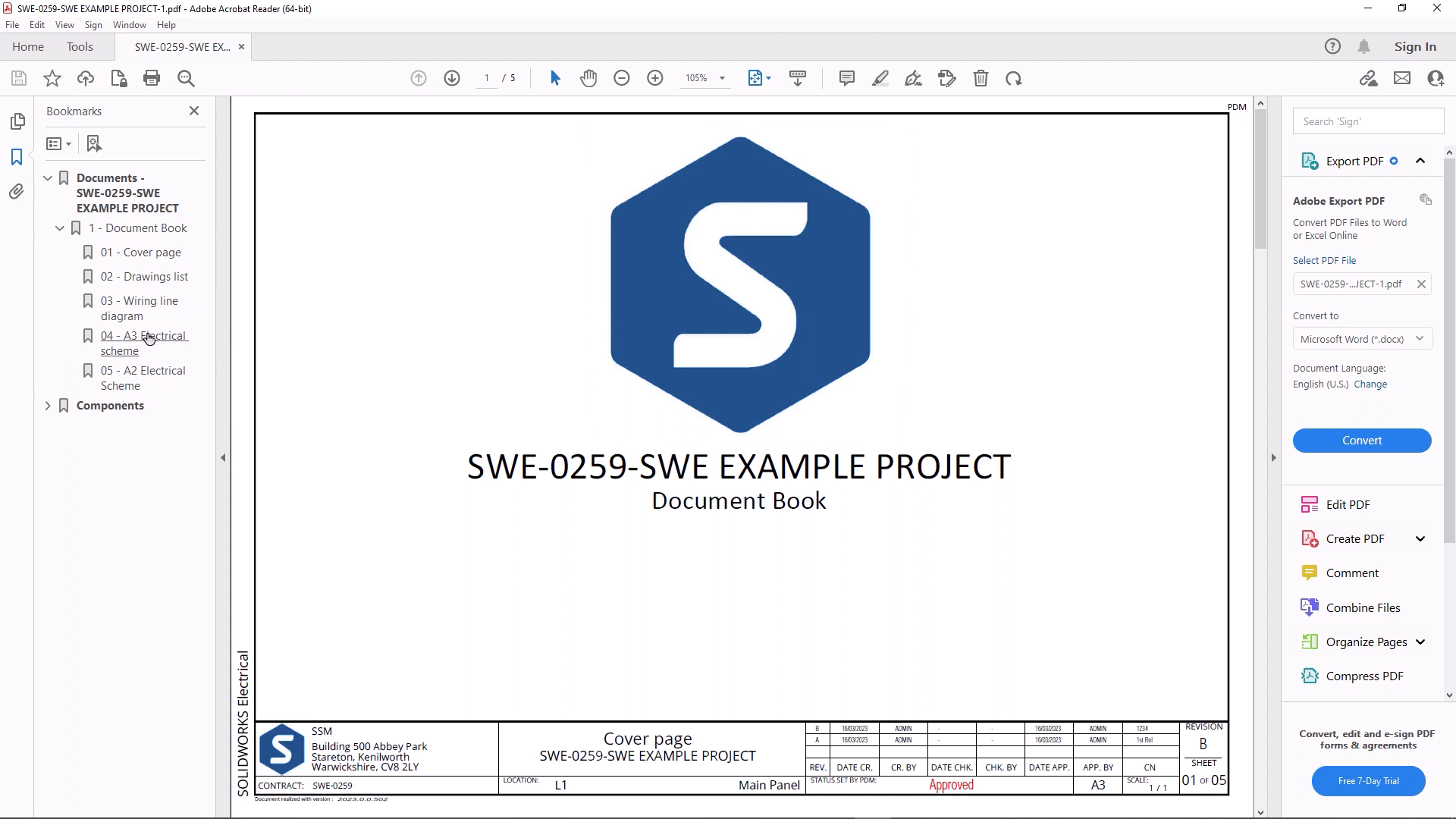
click(148, 343)
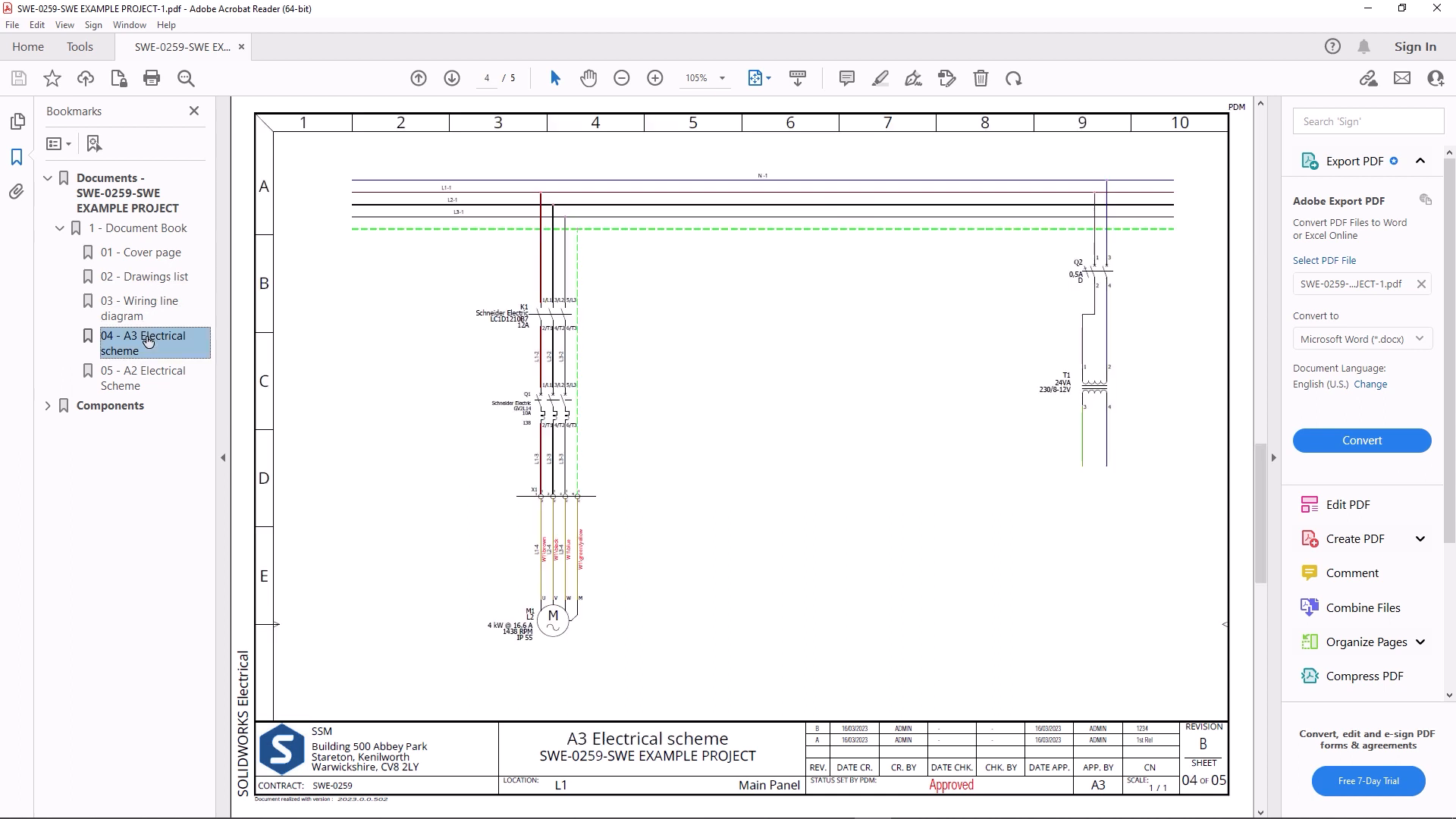
Step: Collapse the document bookmarks and follow the Components bookmarks through L2 - Conveyor to motor M1's symbol on the scheme
click(17, 122)
click(17, 157)
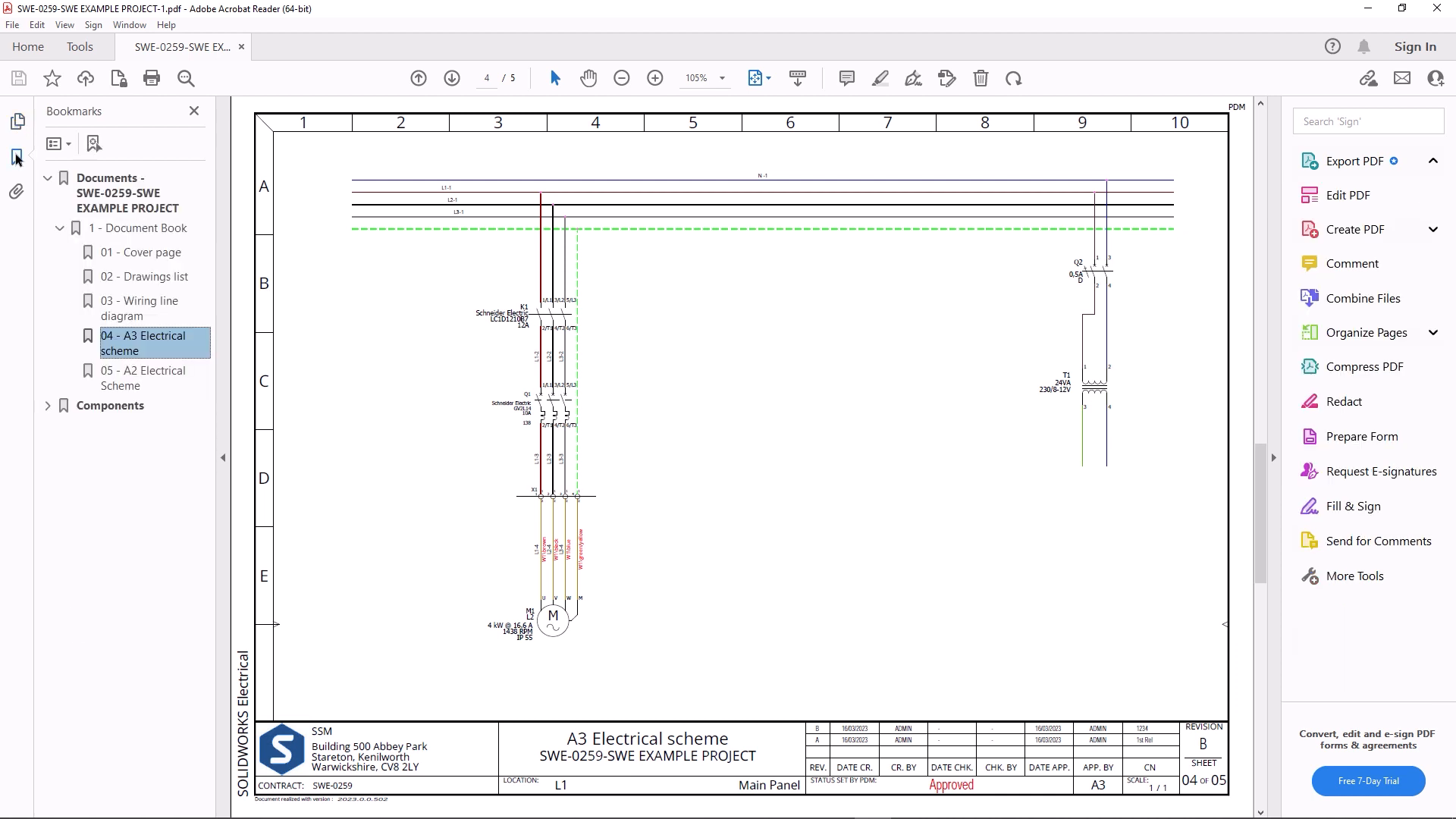
click(47, 178)
click(47, 229)
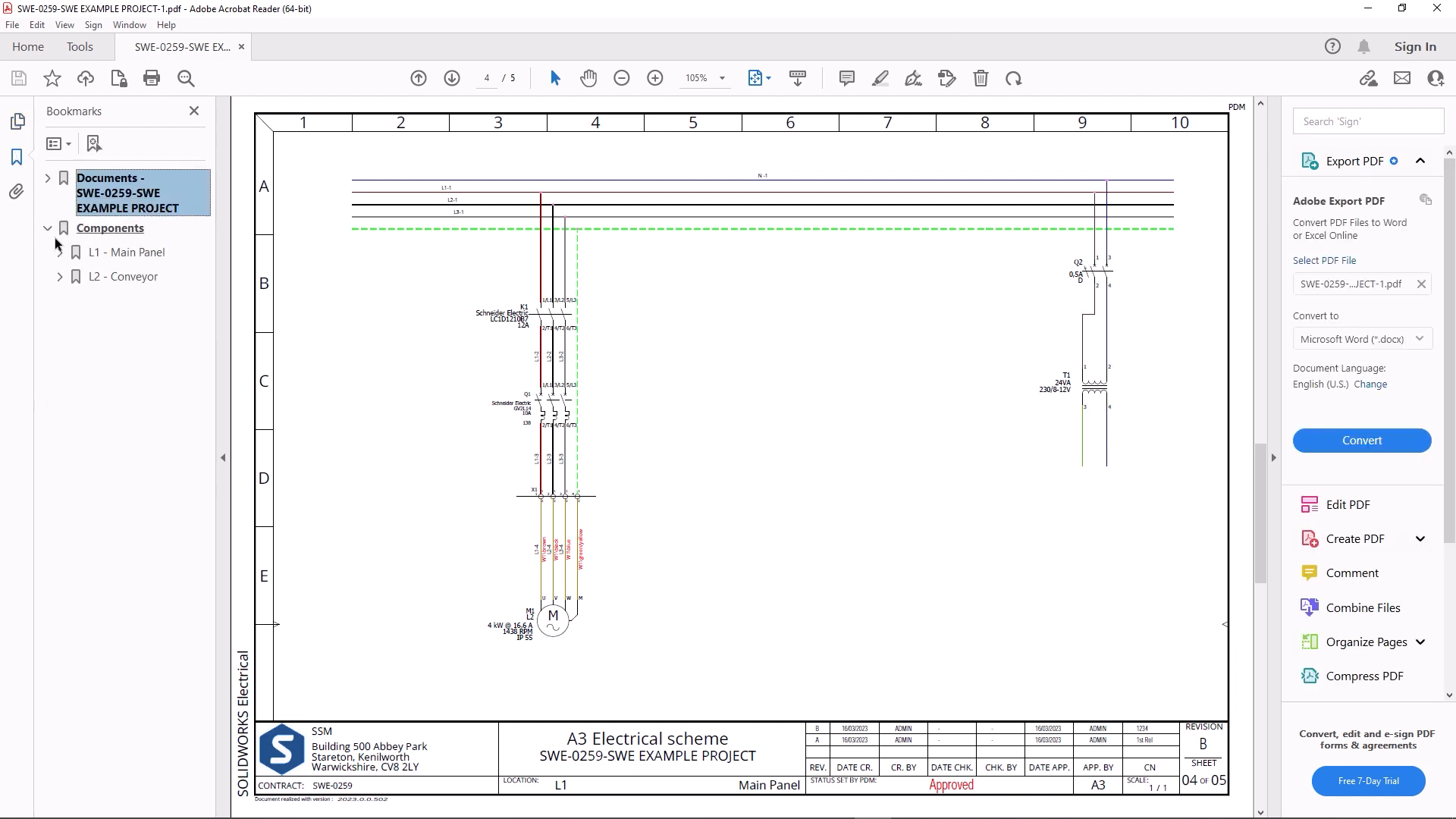
click(59, 276)
click(72, 302)
click(144, 350)
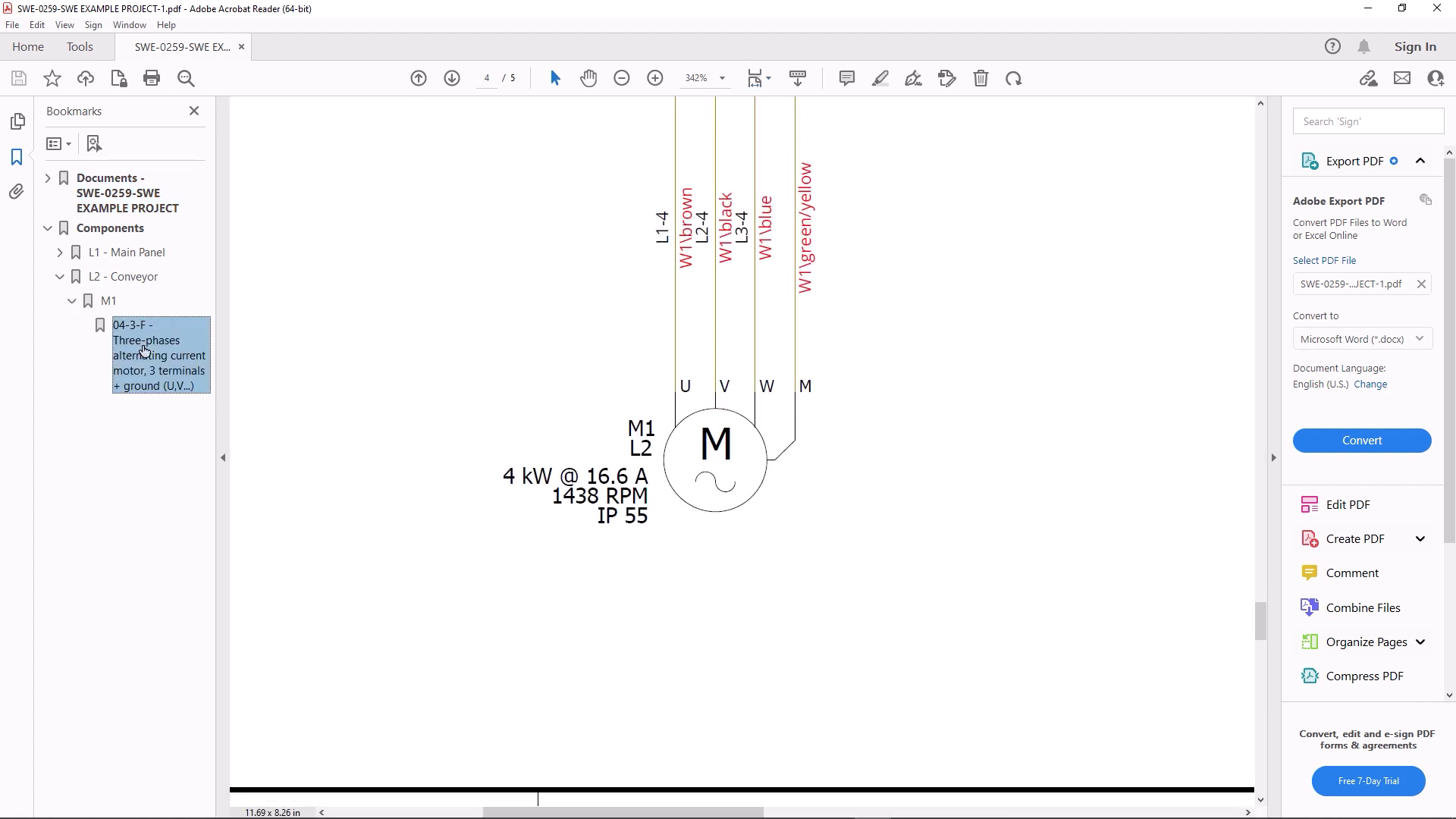